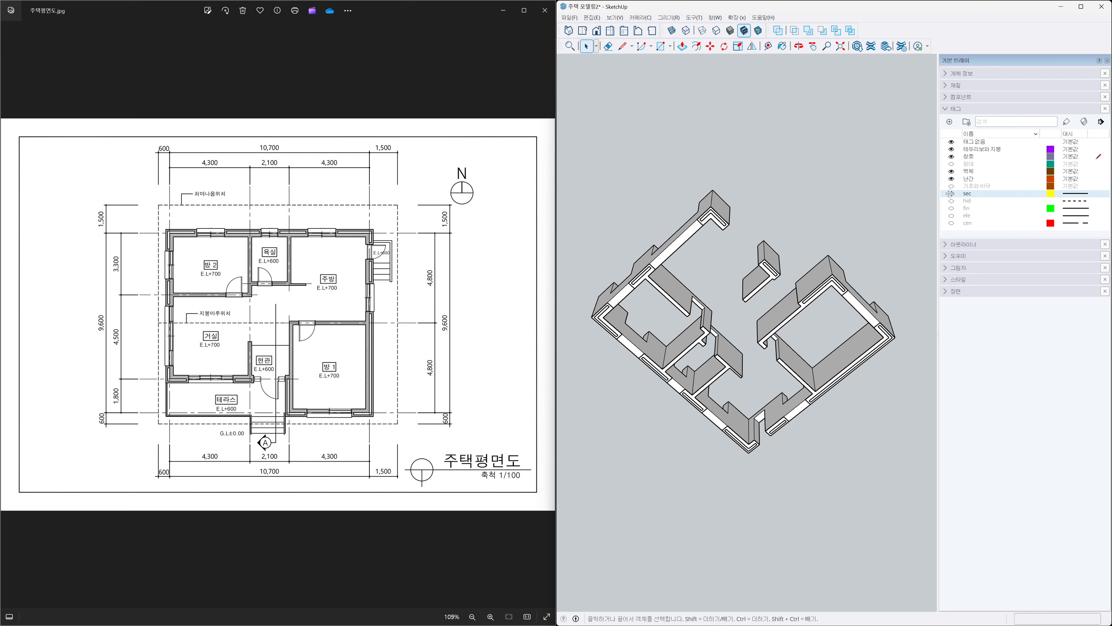
pyautogui.moveTo(781, 165); pyautogui.dragTo(753, 523, button='middle')
pyautogui.moveTo(791, 251); pyautogui.dragTo(768, 530, button='middle')
pyautogui.moveTo(773, 374); pyautogui.dragTo(776, 393, button='middle')
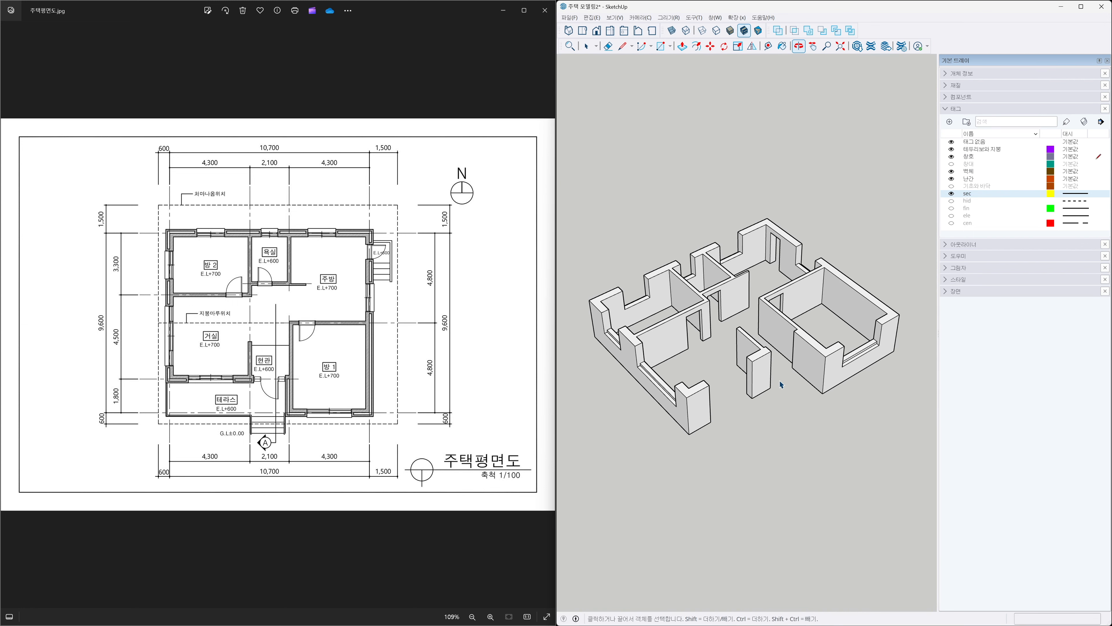
pyautogui.click(672, 31)
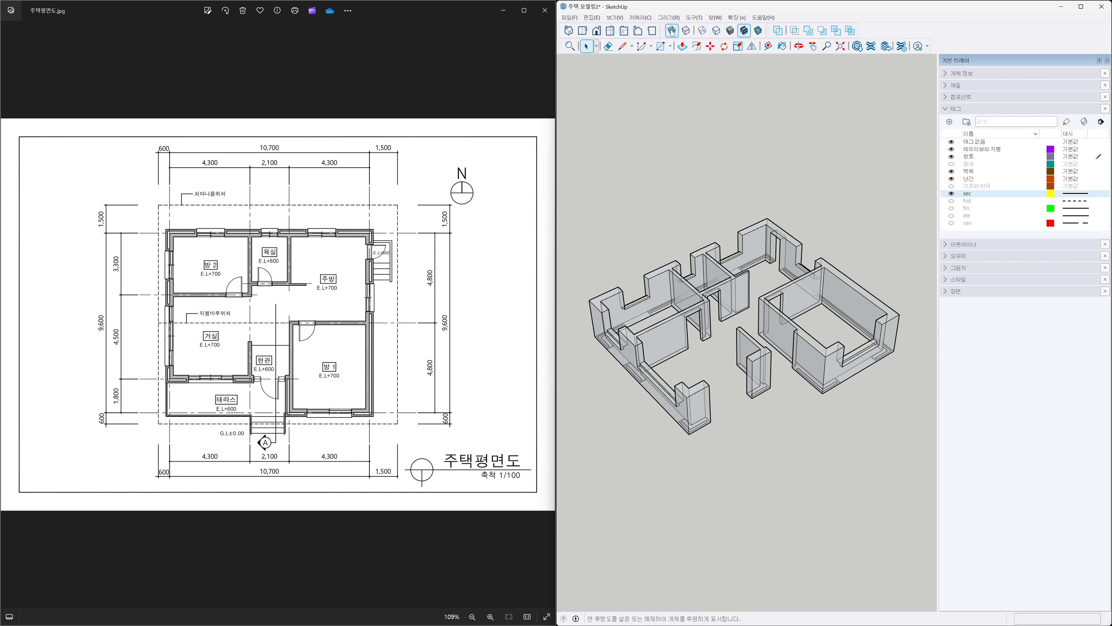
pyautogui.click(672, 30)
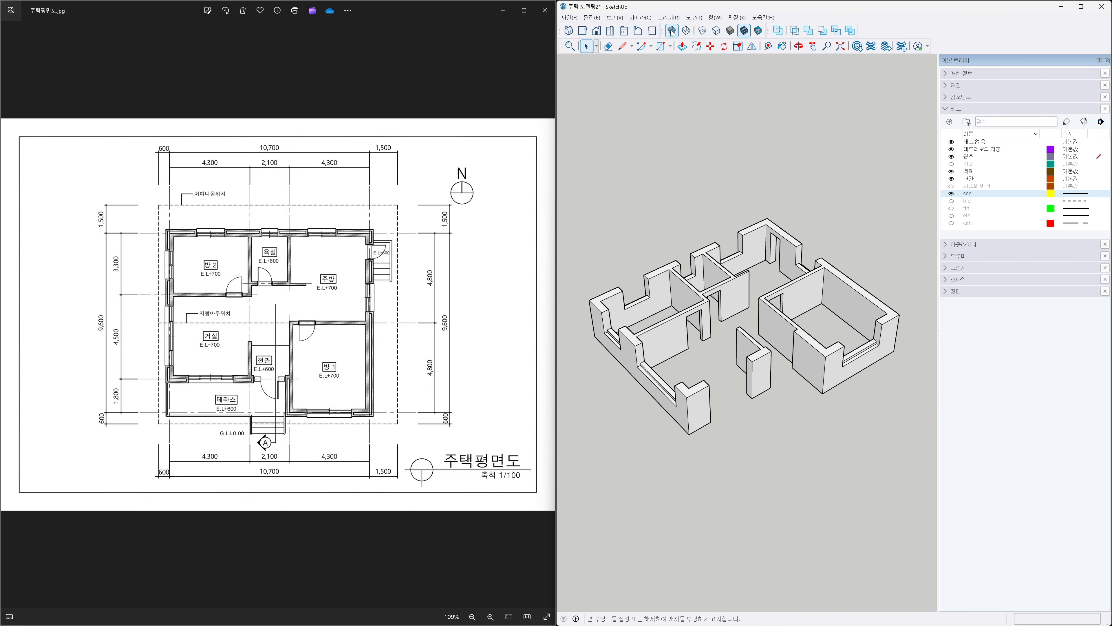
pyautogui.click(672, 31)
pyautogui.click(953, 195)
pyautogui.click(672, 31)
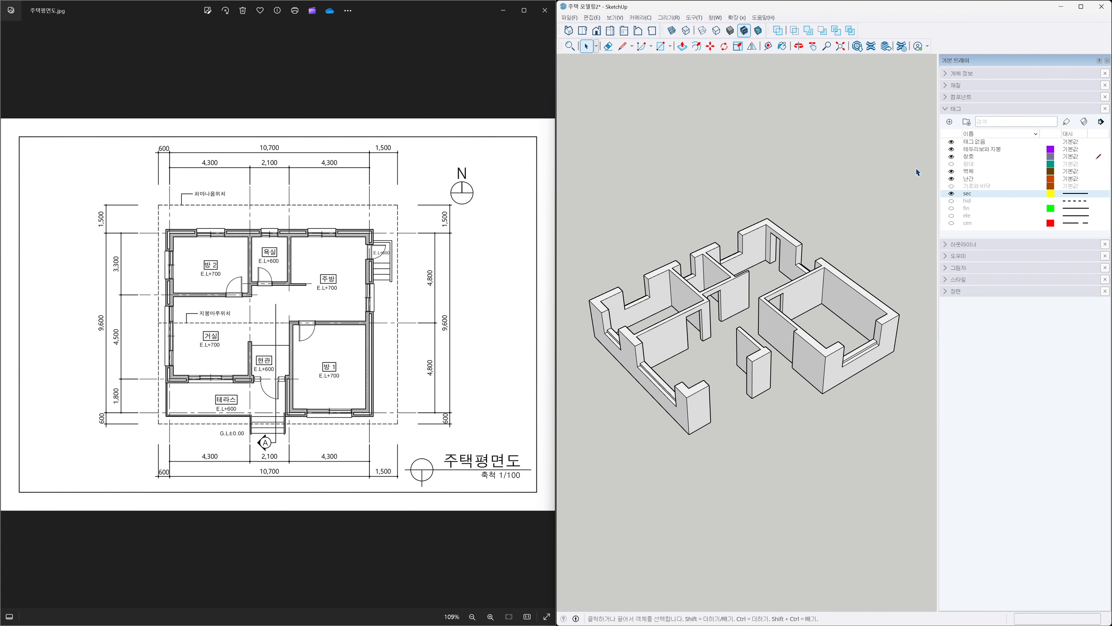
# Hide the 벽체 wall tag and make 창호 the active tag for doors and windows.
pyautogui.click(951, 172)
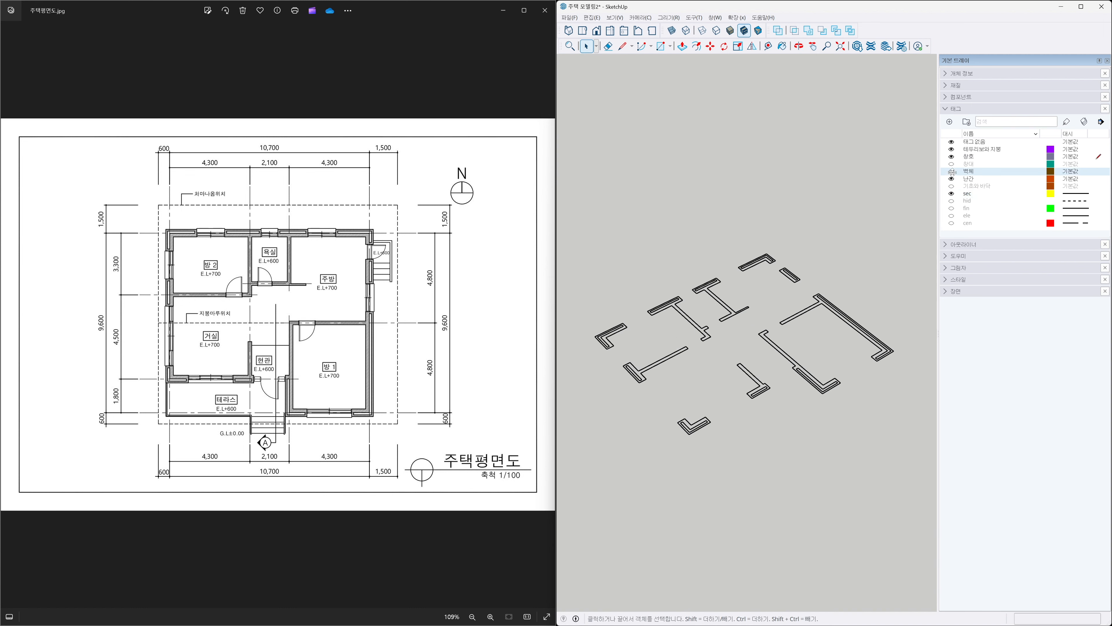
pyautogui.click(1003, 156)
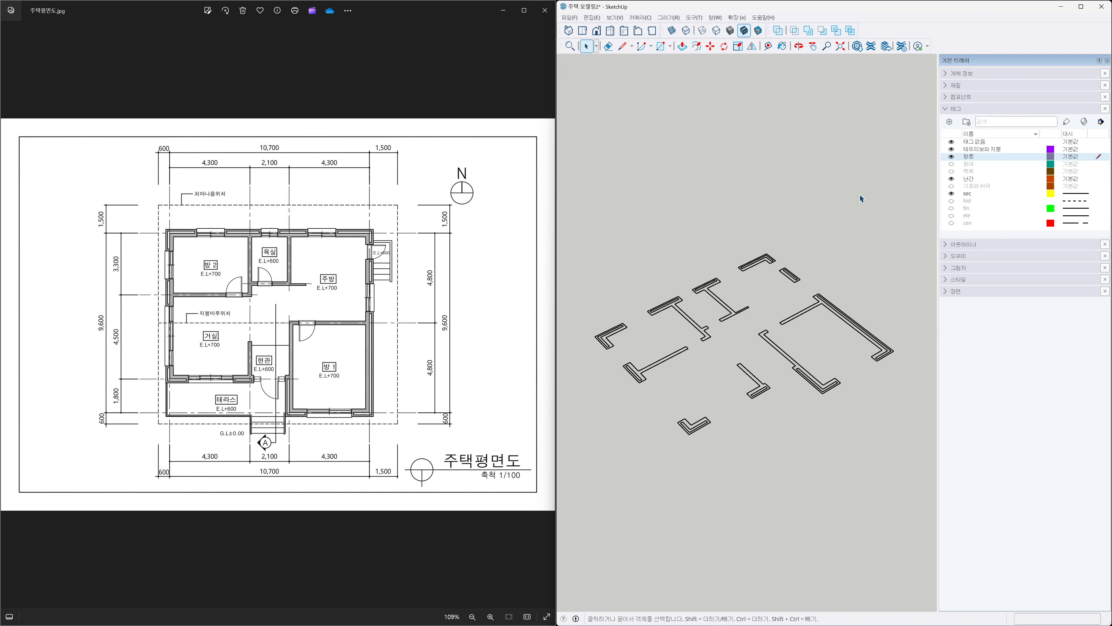
# Open the Components panel and place a PW2400X1200 window at the corner of the first wall opening.
pyautogui.scroll(2, 761, 386)
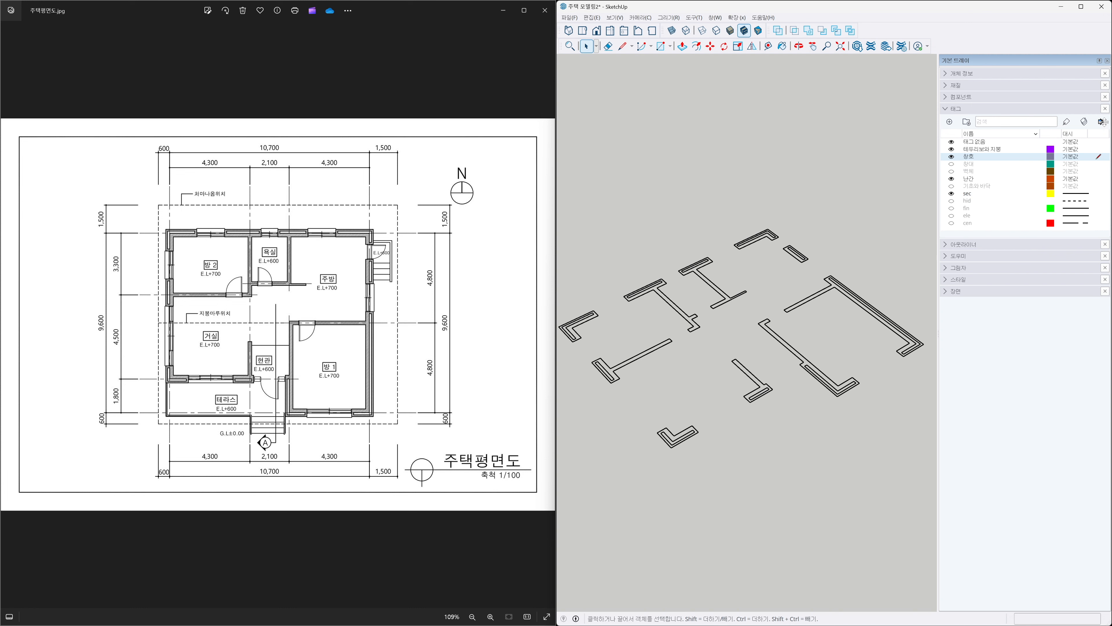
pyautogui.click(963, 96)
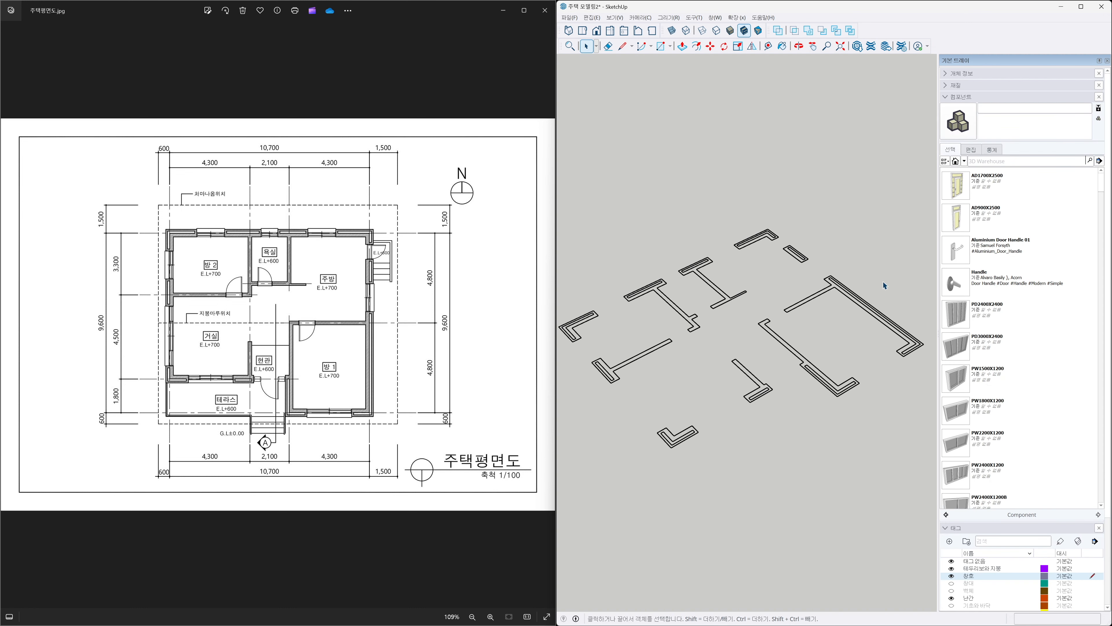
pyautogui.press('h')
pyautogui.moveTo(859, 330); pyautogui.dragTo(769, 283)
pyautogui.scroll(5, 779, 316)
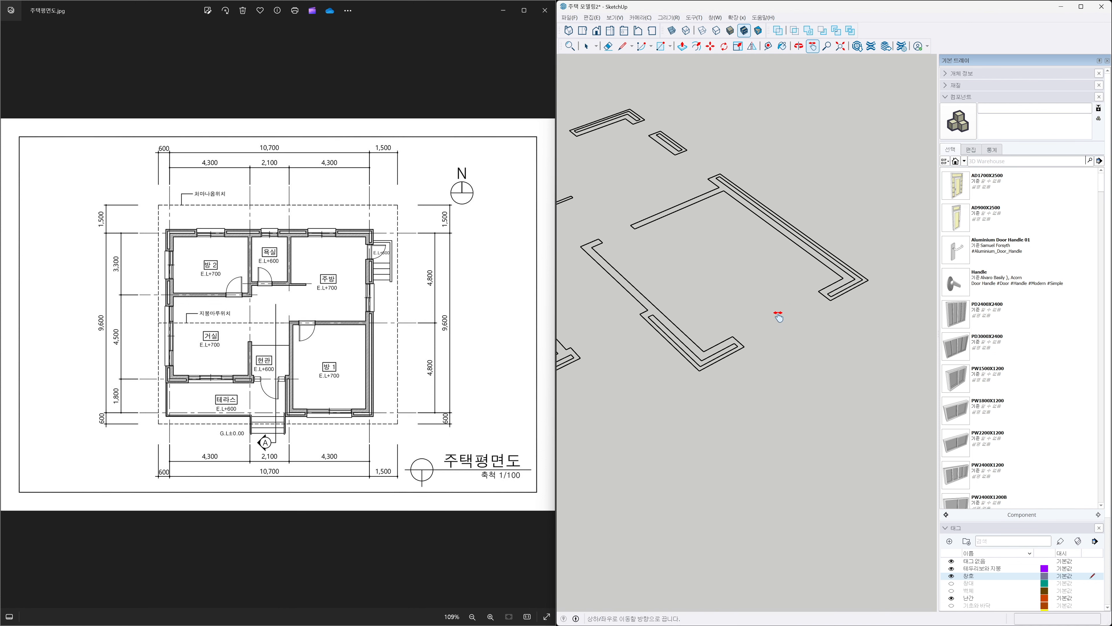
pyautogui.moveTo(750, 298); pyautogui.dragTo(748, 298)
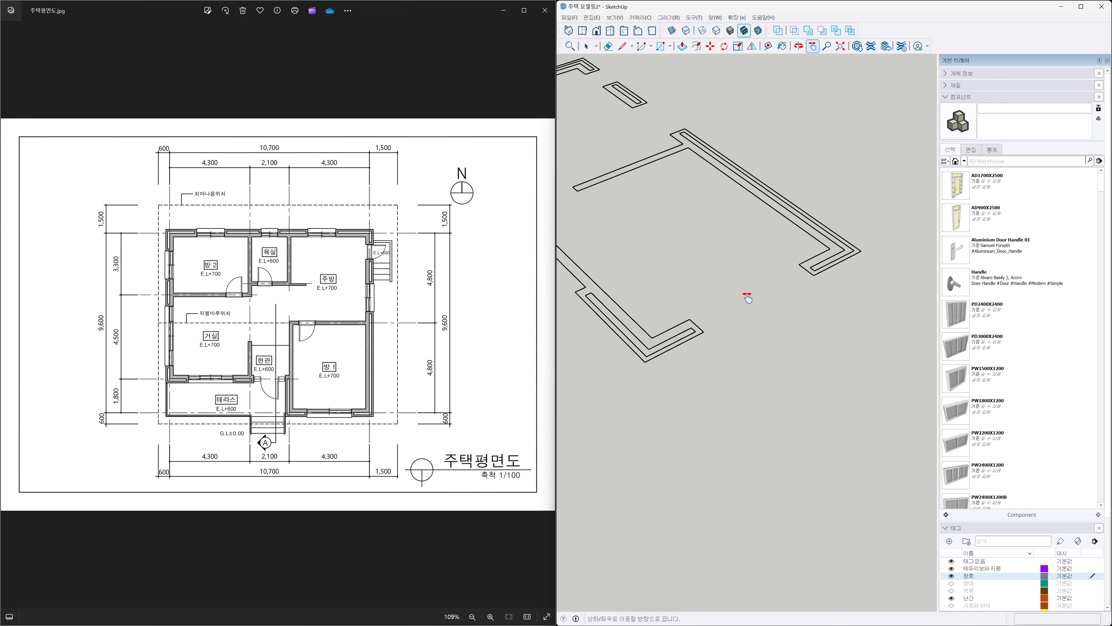
pyautogui.press('t')
pyautogui.click(704, 331)
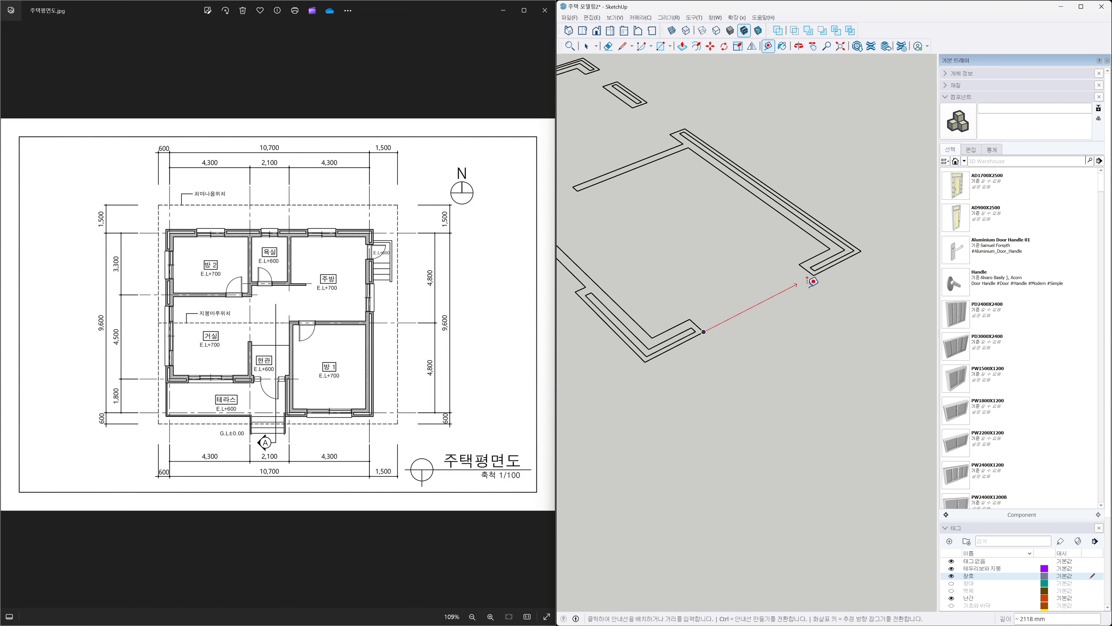
pyautogui.click(814, 275)
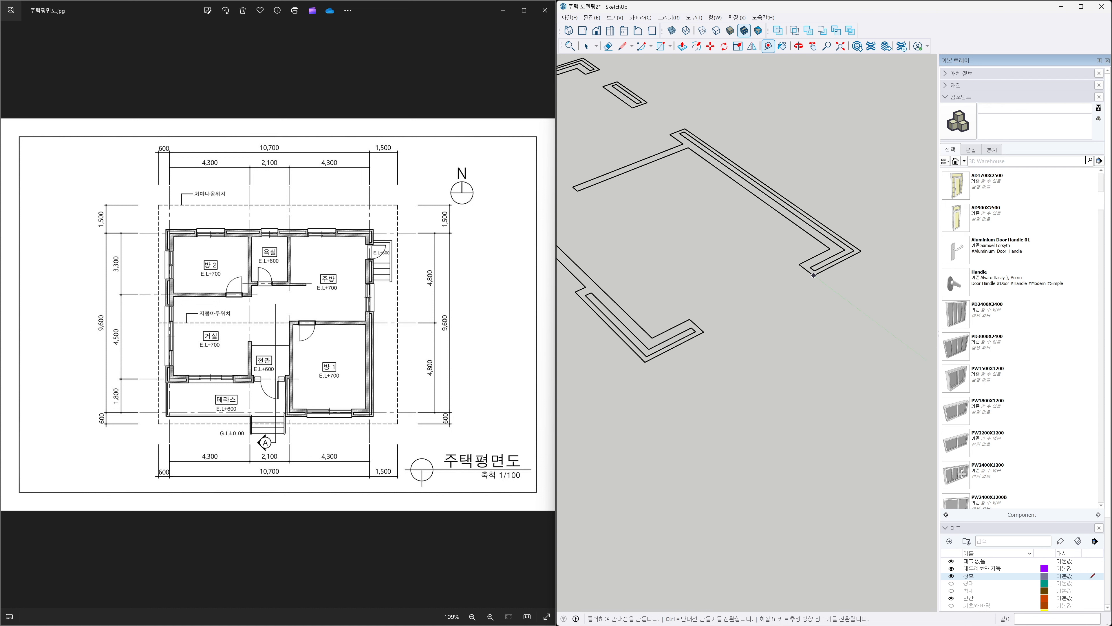
pyautogui.scroll(-1, 1010, 465)
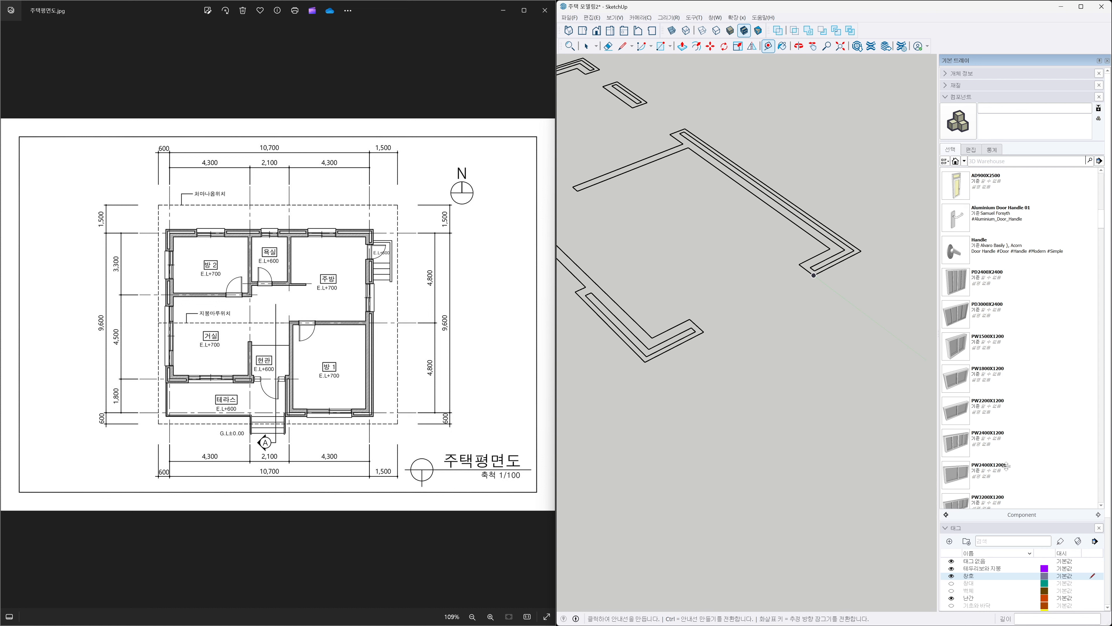
pyautogui.click(958, 470)
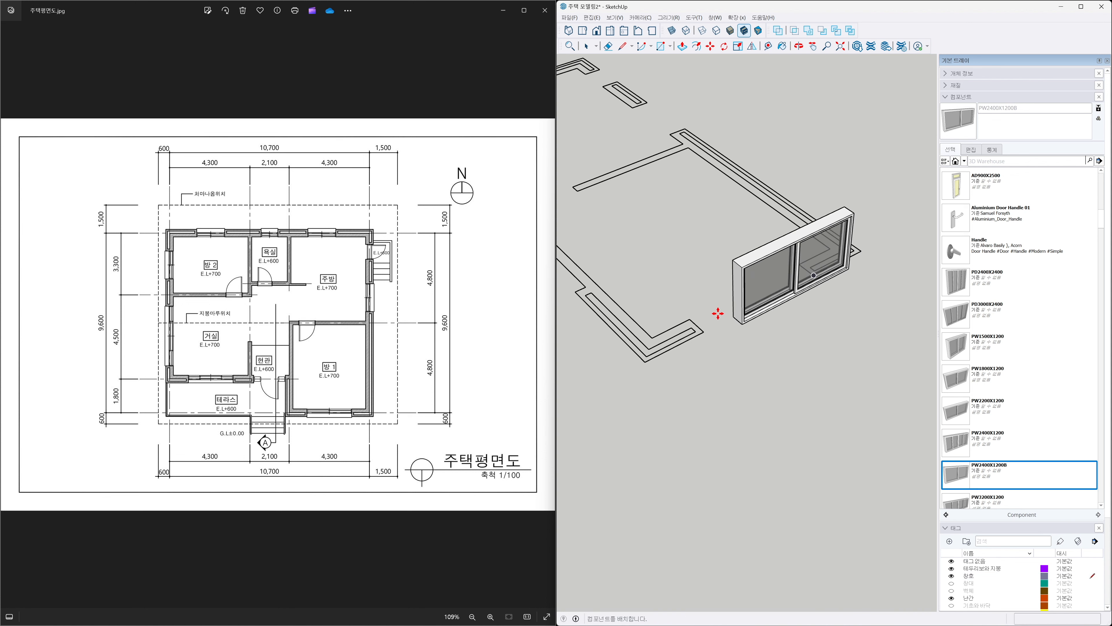
pyautogui.click(692, 318)
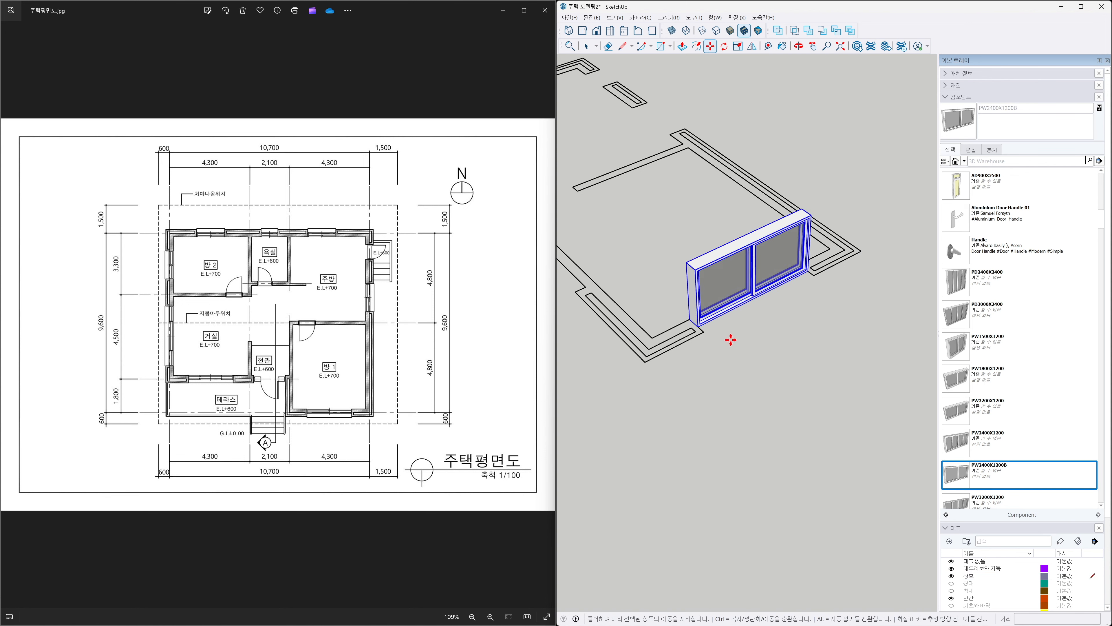
# Place an AD1700X2500 entrance door component at the corner of the entrance wall opening.
pyautogui.scroll(-2, 734, 346)
pyautogui.press('h')
pyautogui.moveTo(678, 373); pyautogui.dragTo(812, 367)
pyautogui.scroll(1, 732, 343)
pyautogui.press('t')
pyautogui.click(692, 324)
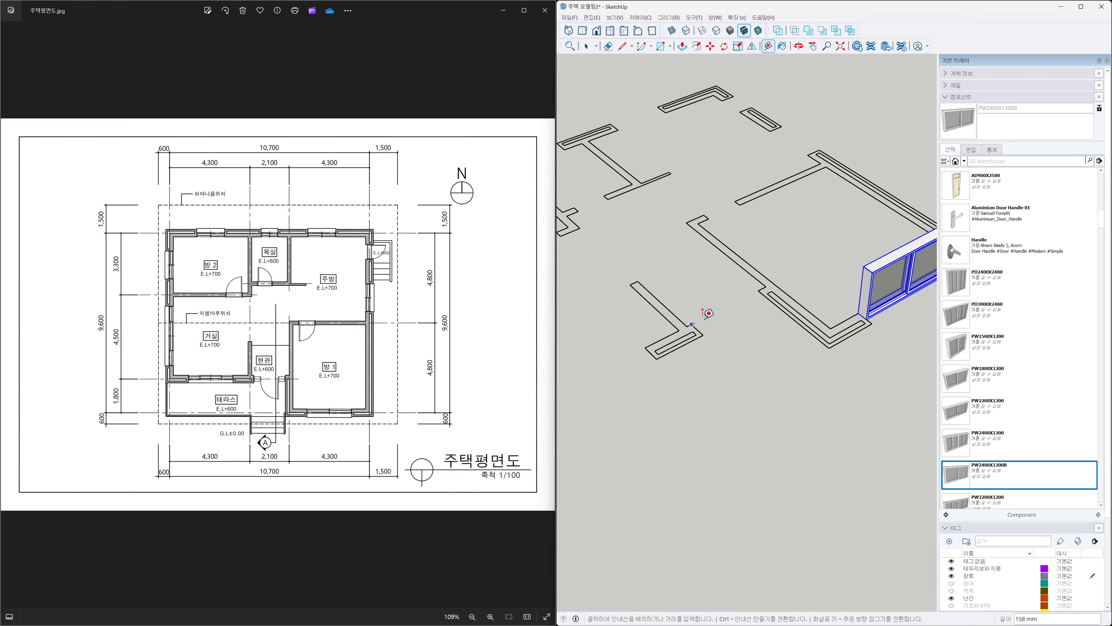
pyautogui.press('Escape')
pyautogui.press('space')
pyautogui.moveTo(1101, 223); pyautogui.dragTo(1101, 212)
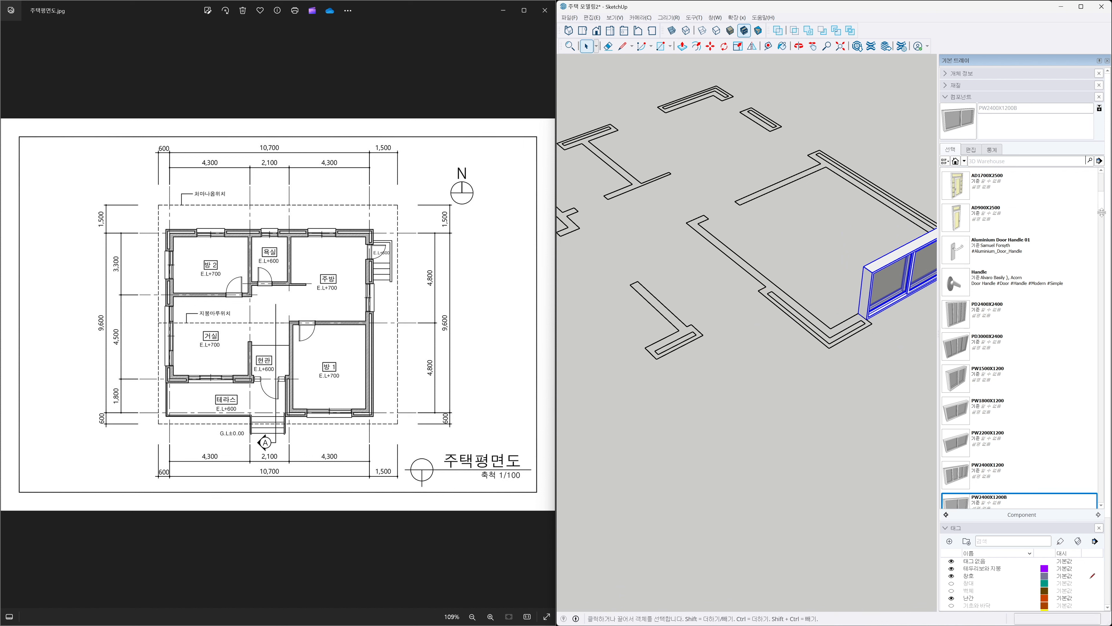
pyautogui.click(961, 184)
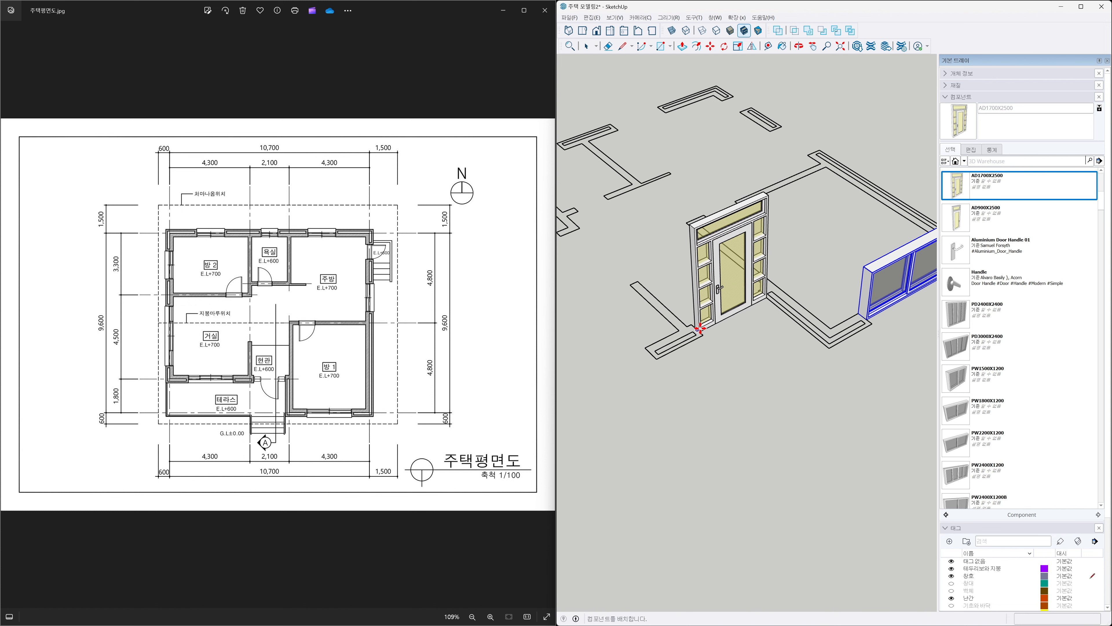
pyautogui.click(699, 328)
# Place a PD2400X2400 sliding door component at the corner of the neighbouring wall opening.
pyautogui.scroll(-3, 723, 362)
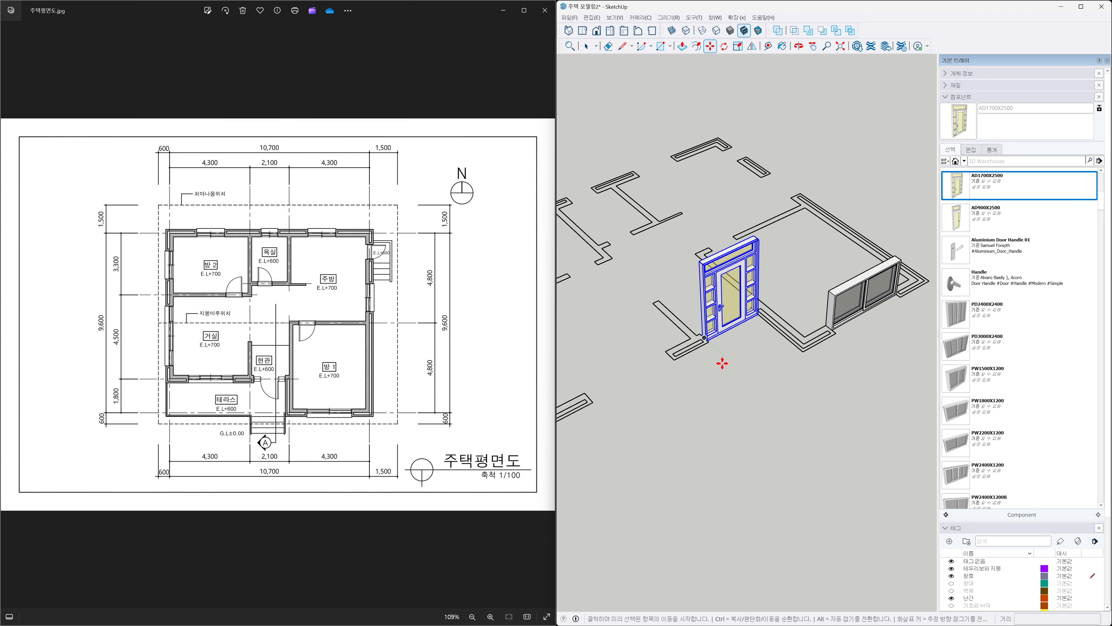
pyautogui.press('h')
pyautogui.moveTo(694, 383); pyautogui.dragTo(792, 364)
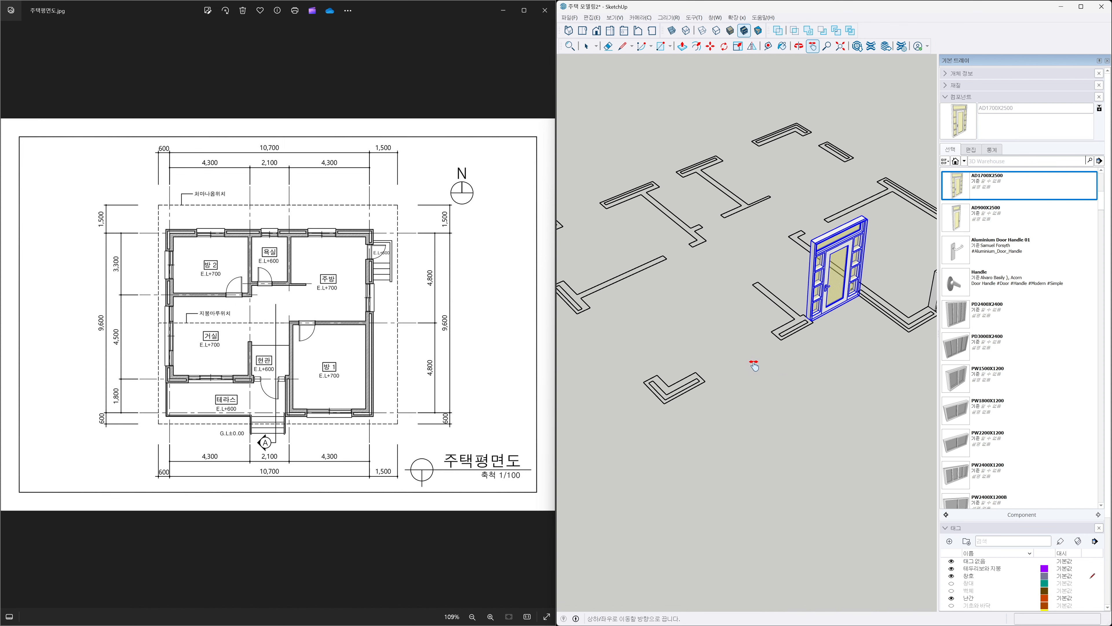
pyautogui.scroll(3, 754, 364)
pyautogui.scroll(1, 754, 365)
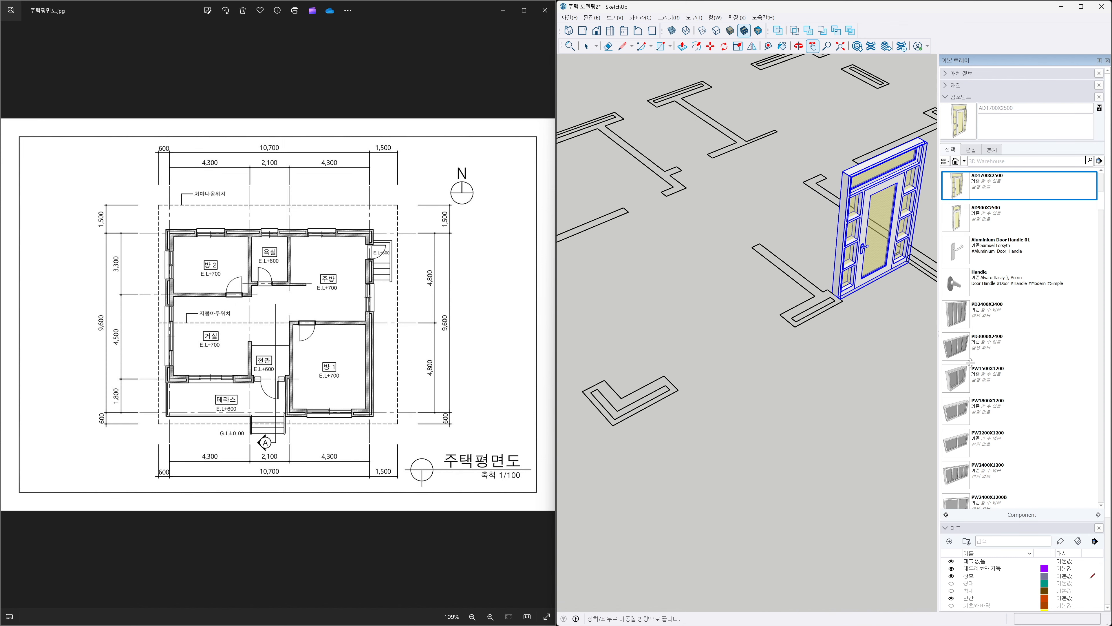
pyautogui.scroll(-1, 1019, 422)
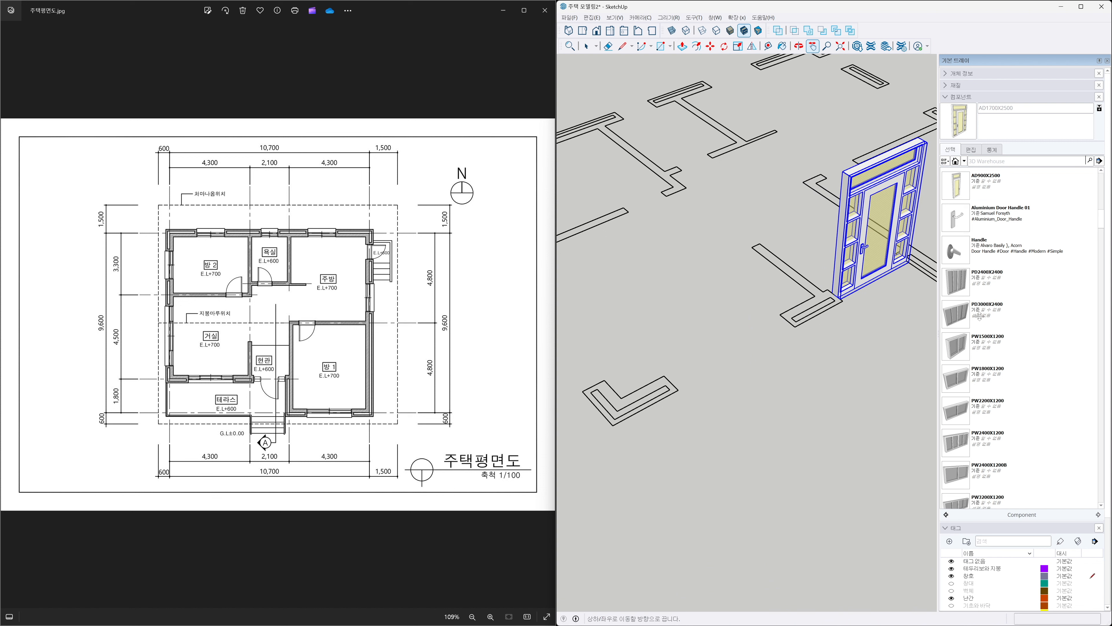
pyautogui.scroll(1, 961, 303)
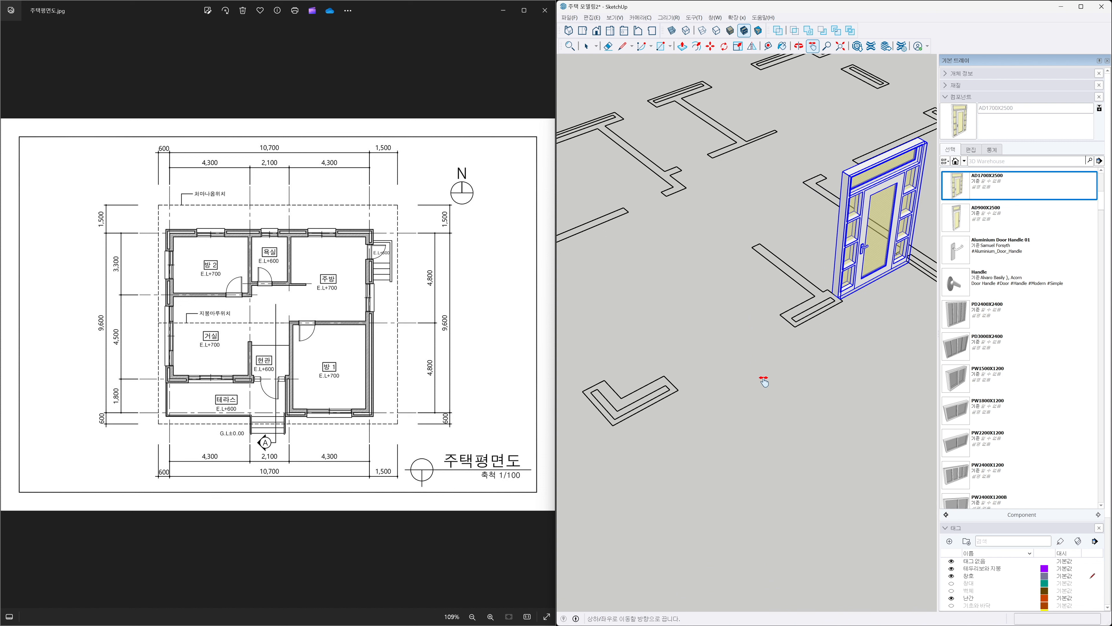
pyautogui.press('t')
pyautogui.click(678, 390)
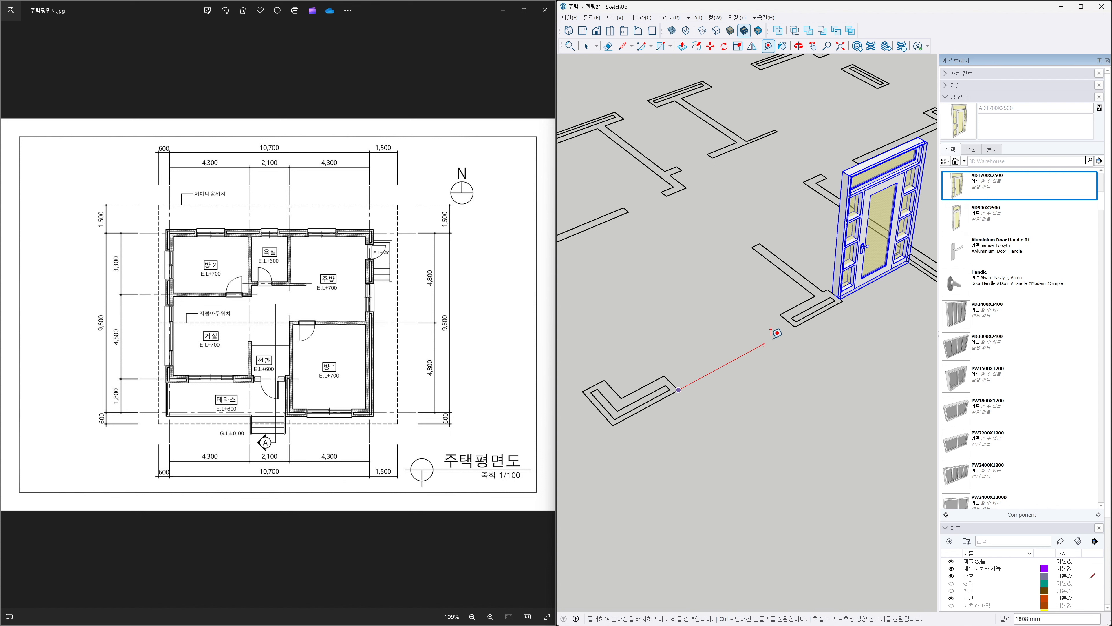
pyautogui.press('Escape')
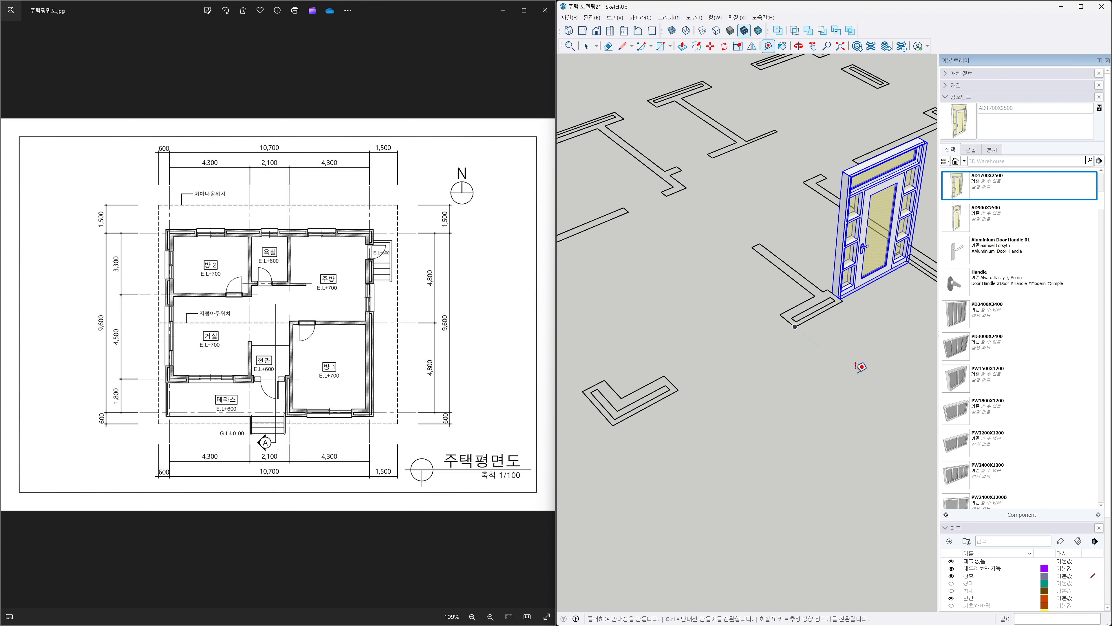
pyautogui.click(952, 320)
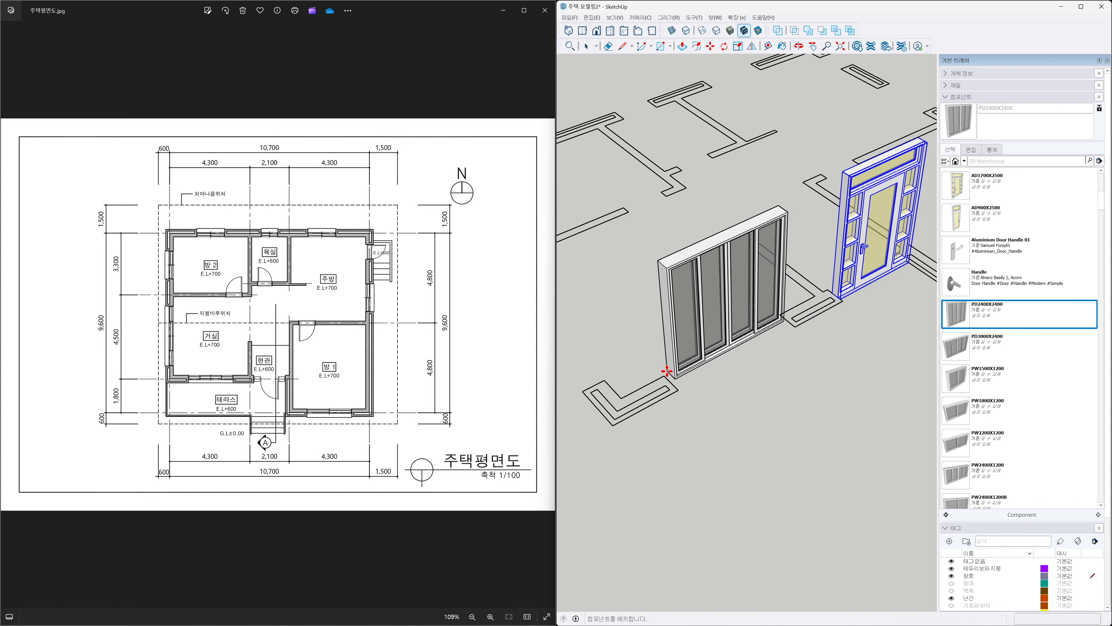
pyautogui.click(664, 375)
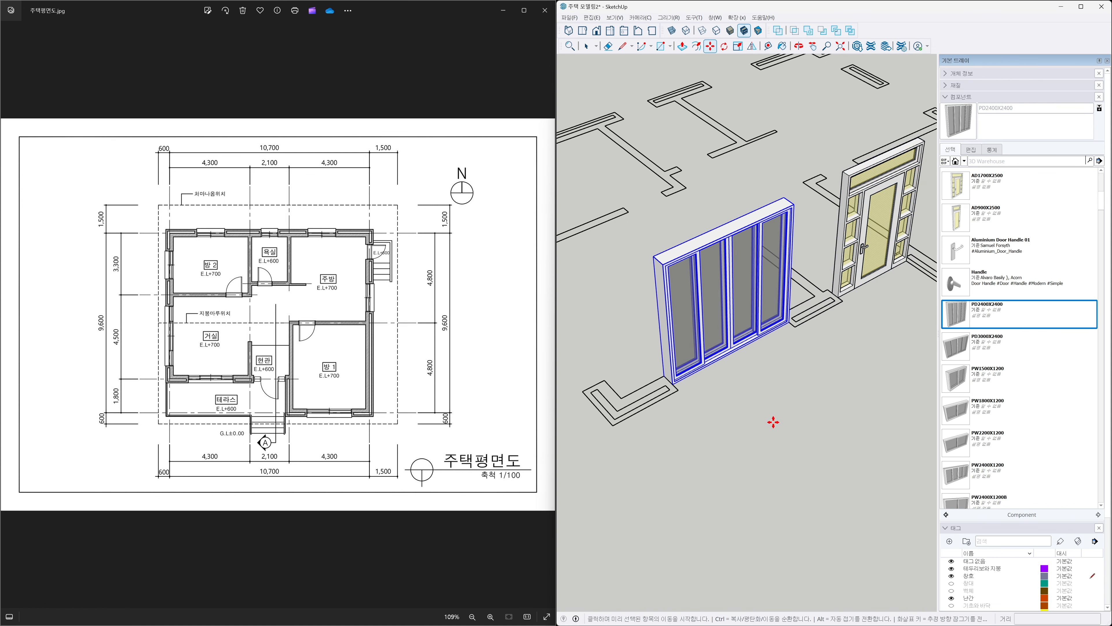
# Place a PW3200X1200 window component at the corner of the long wall opening.
pyautogui.scroll(-3, 774, 422)
pyautogui.keyDown('shift'); pyautogui.moveTo(795, 409); pyautogui.dragTo(728, 399, button='middle'); pyautogui.keyUp('shift')
pyautogui.moveTo(709, 411); pyautogui.dragTo(873, 423)
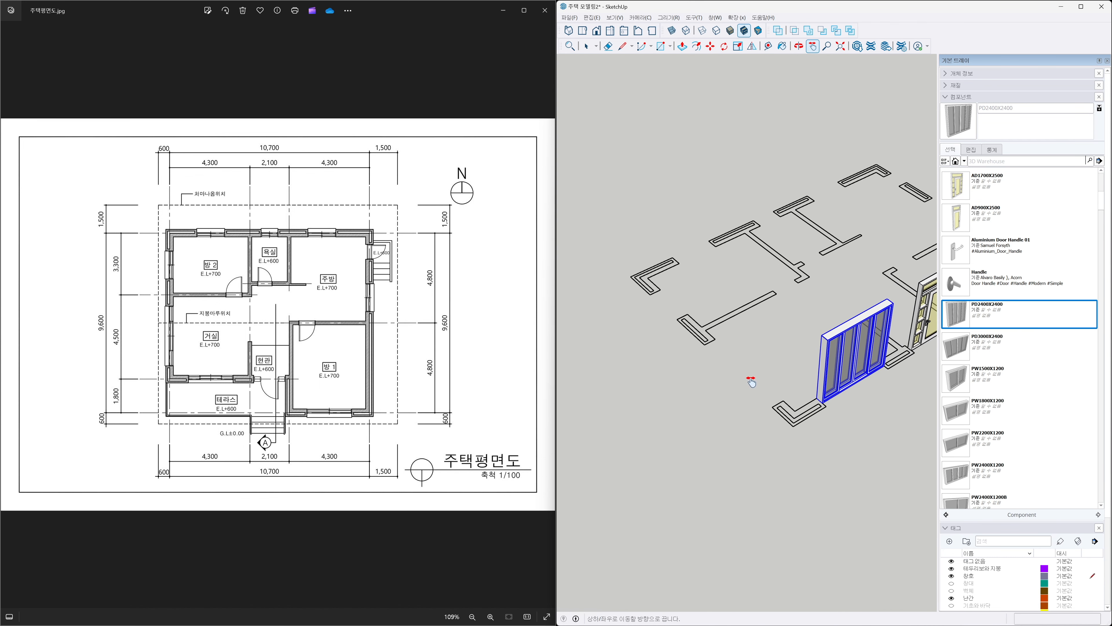
pyautogui.scroll(3, 751, 381)
pyautogui.press('t')
pyautogui.click(700, 320)
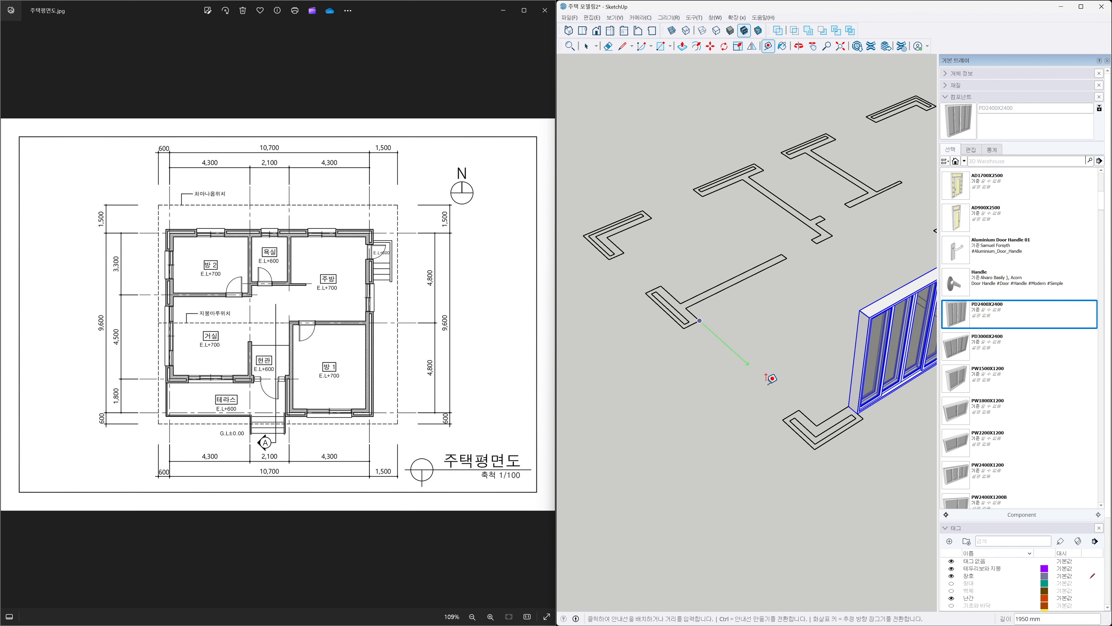
pyautogui.click(799, 408)
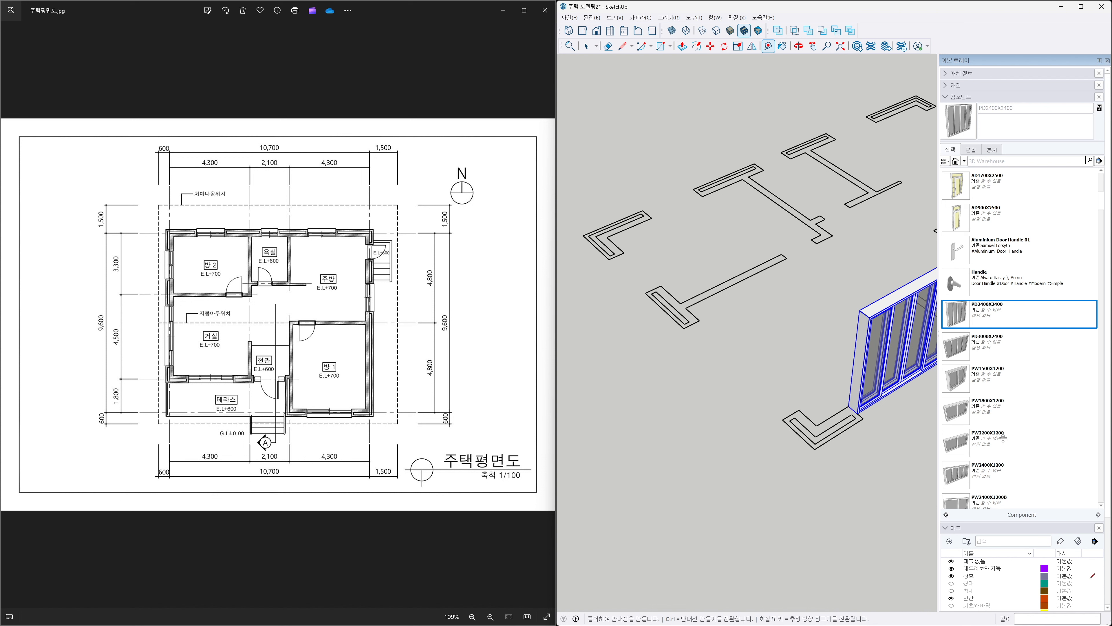
pyautogui.scroll(-2, 1006, 450)
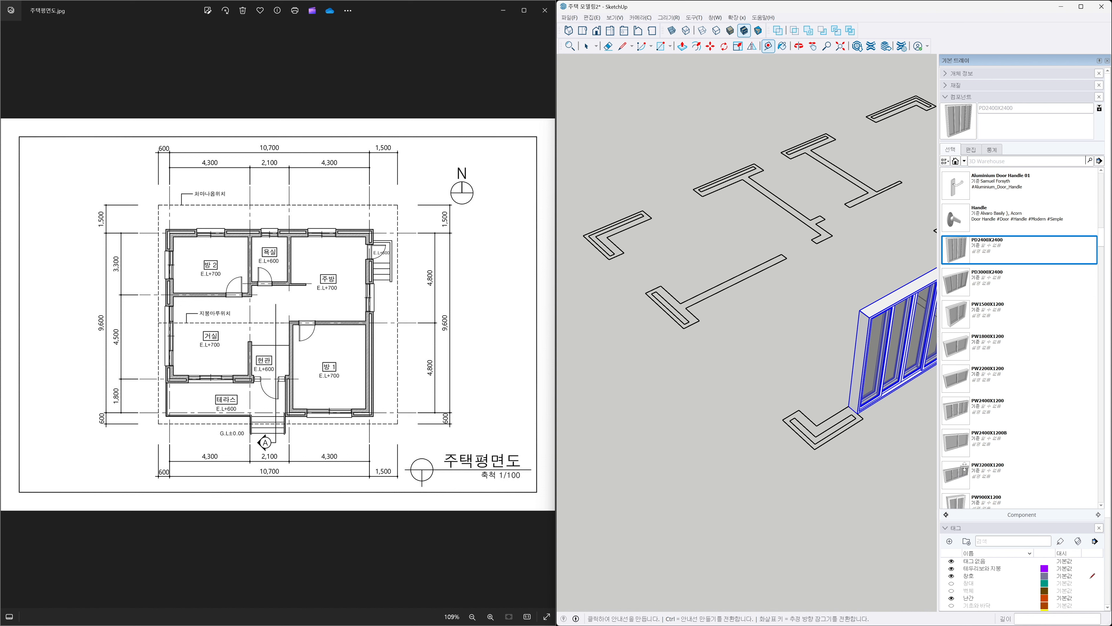
pyautogui.click(956, 473)
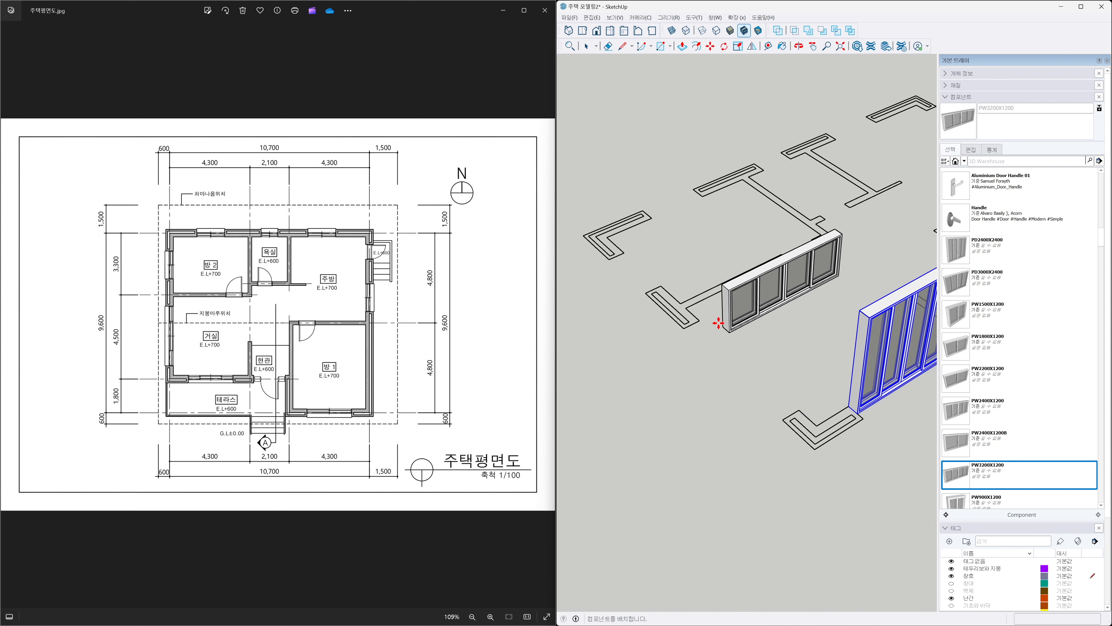
pyautogui.click(700, 321)
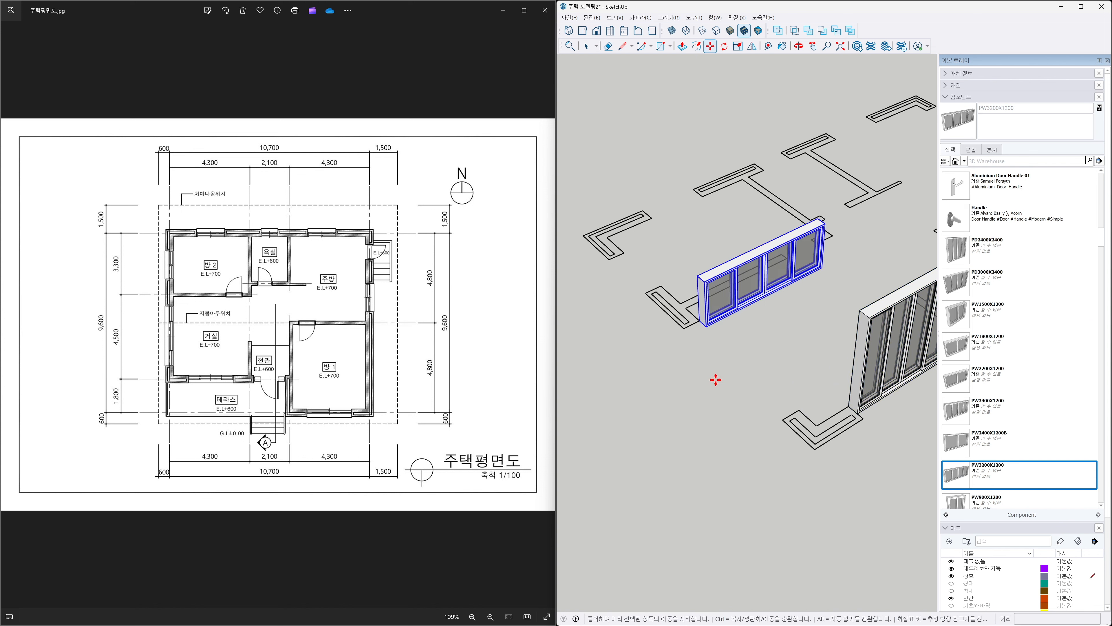
# Rotate the PW3200X1200 window 90 degrees about its corner so it aligns with the wall opening.
pyautogui.press('q')
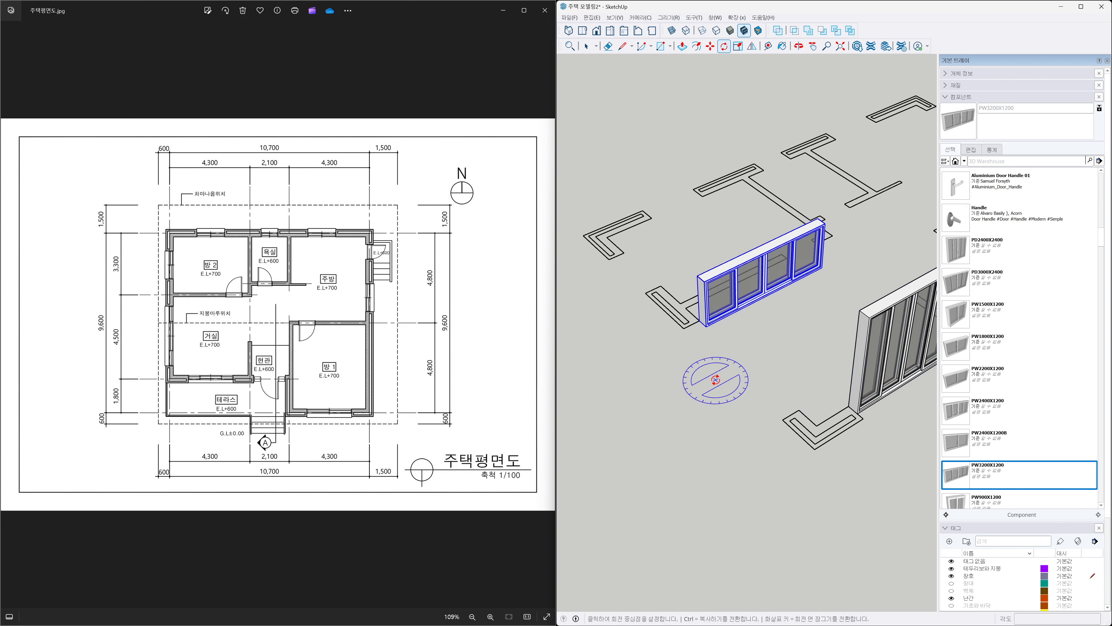
pyautogui.click(700, 320)
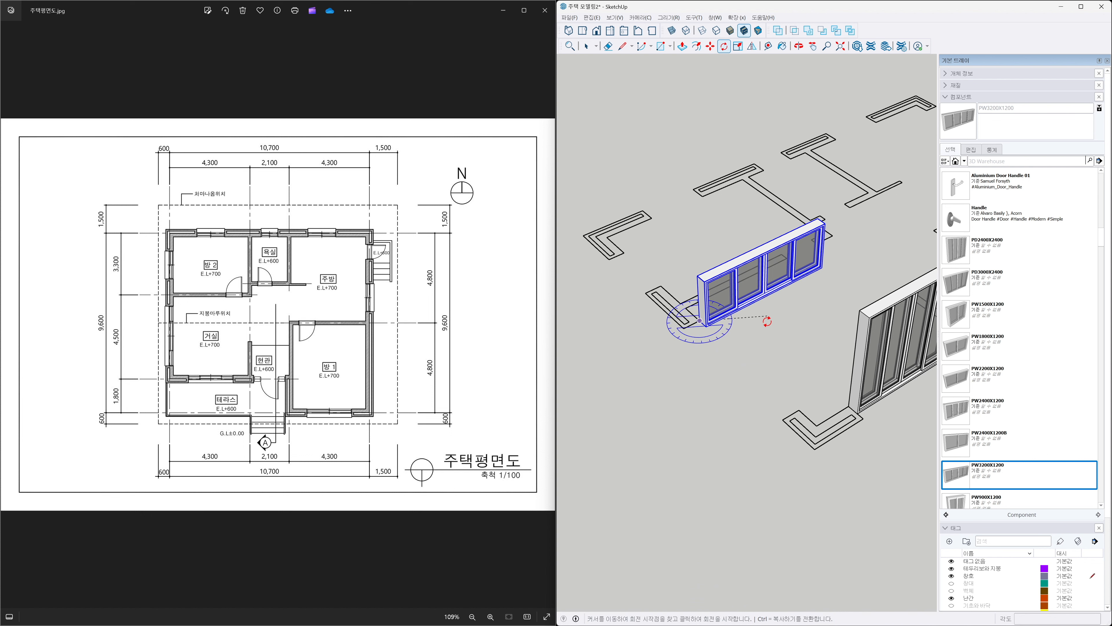
pyautogui.click(752, 377)
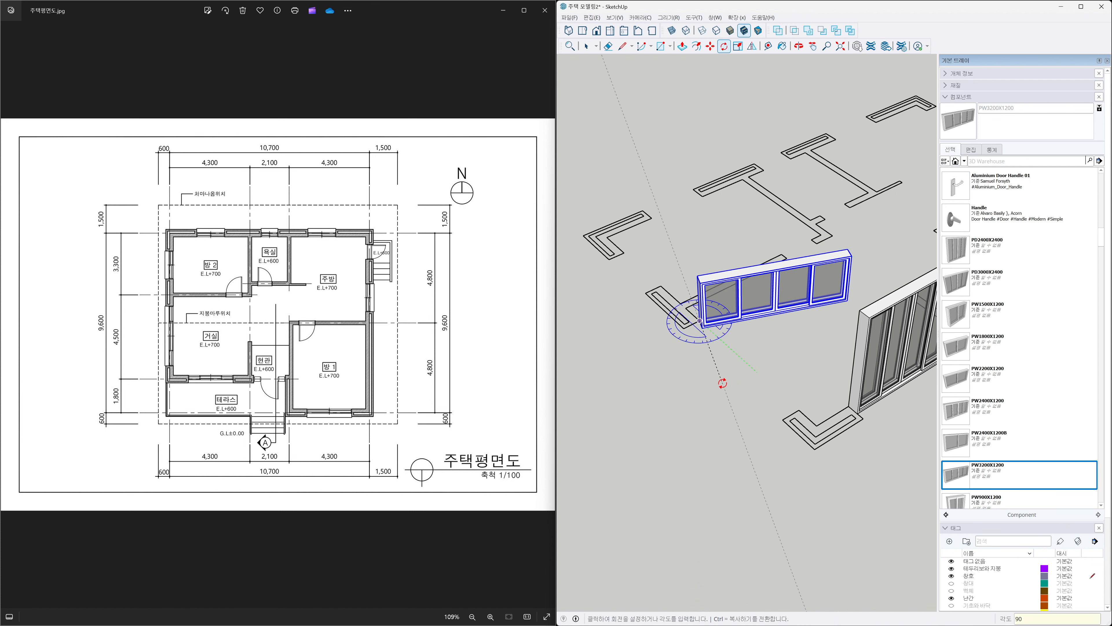
pyautogui.press('Return')
pyautogui.press('space')
pyautogui.click(717, 397)
# Measure the neighbouring wall opening and place a PW1500X1200 window component at its corner.
pyautogui.press('h')
pyautogui.moveTo(651, 367); pyautogui.dragTo(727, 455)
pyautogui.scroll(3, 699, 363)
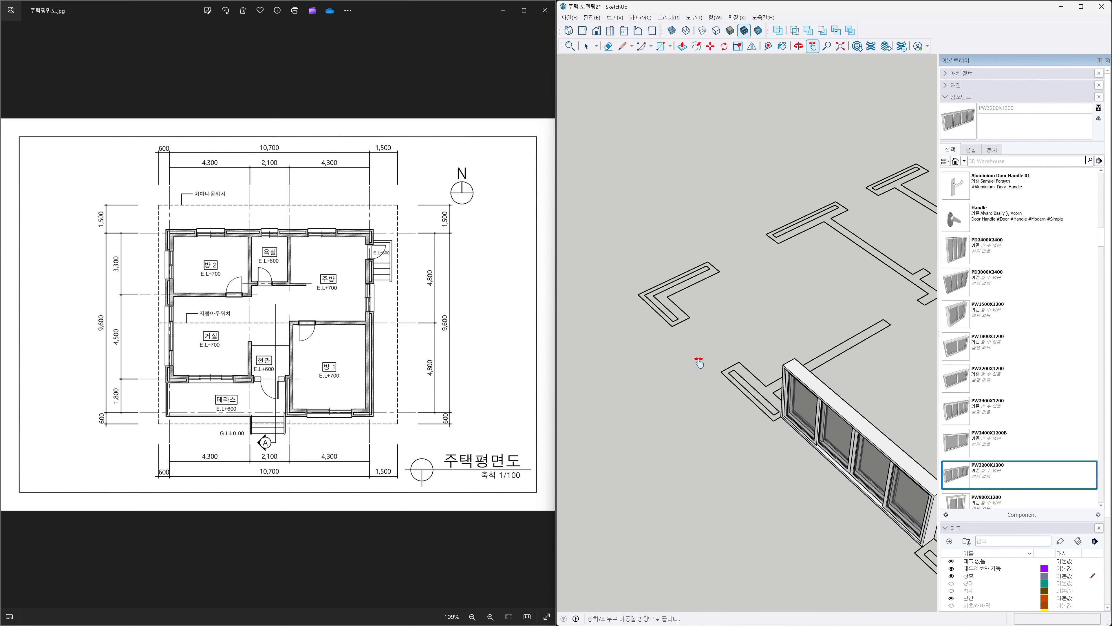
pyautogui.press('t')
pyautogui.click(687, 307)
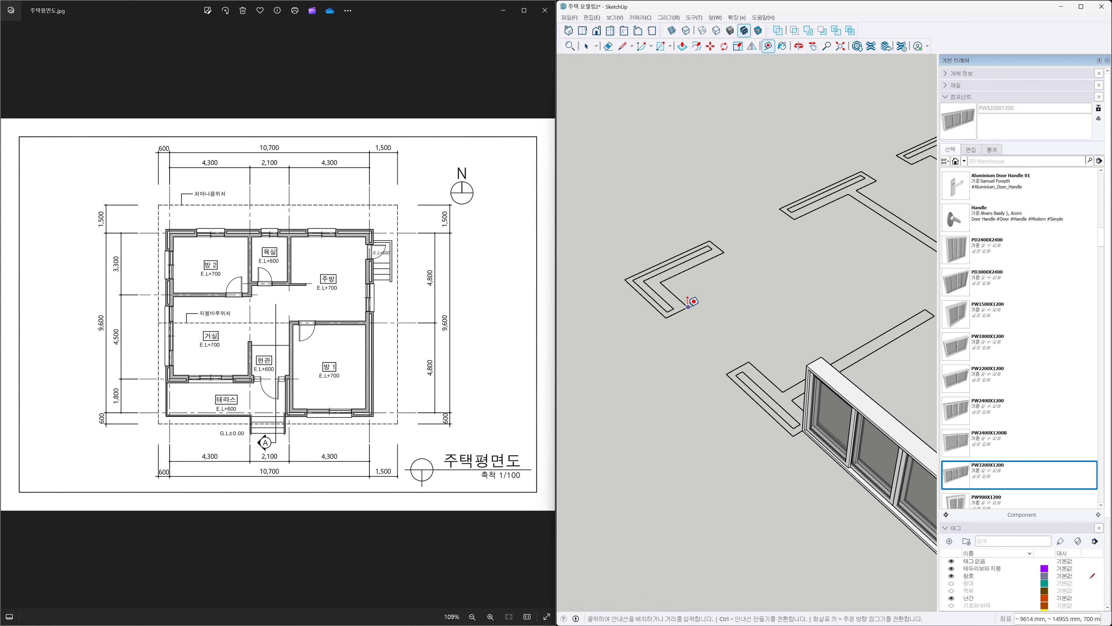
pyautogui.click(749, 360)
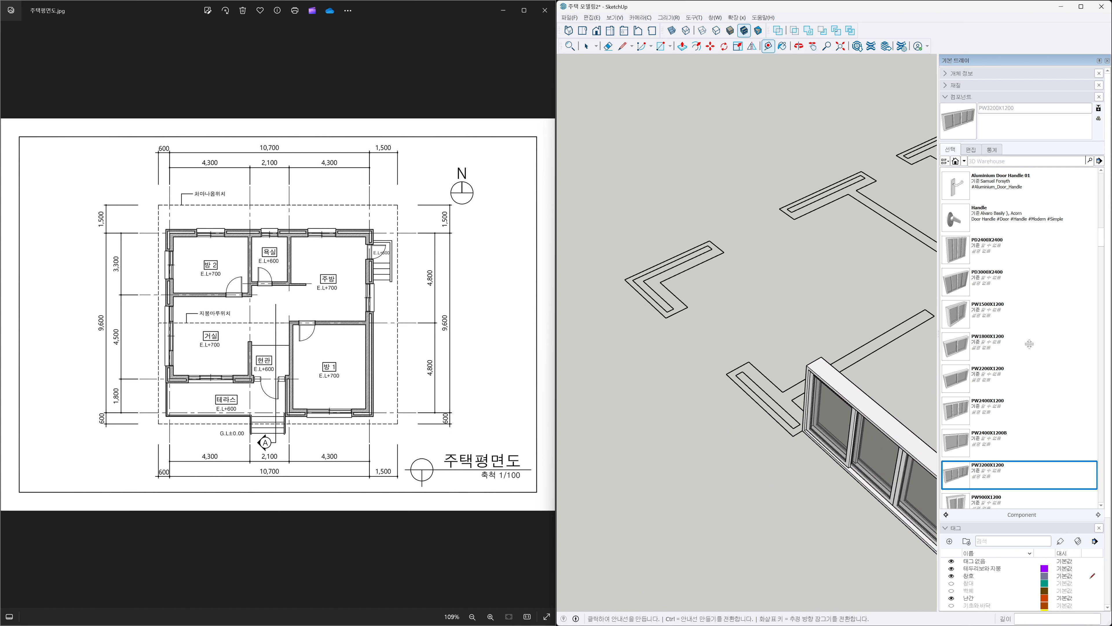
pyautogui.click(955, 315)
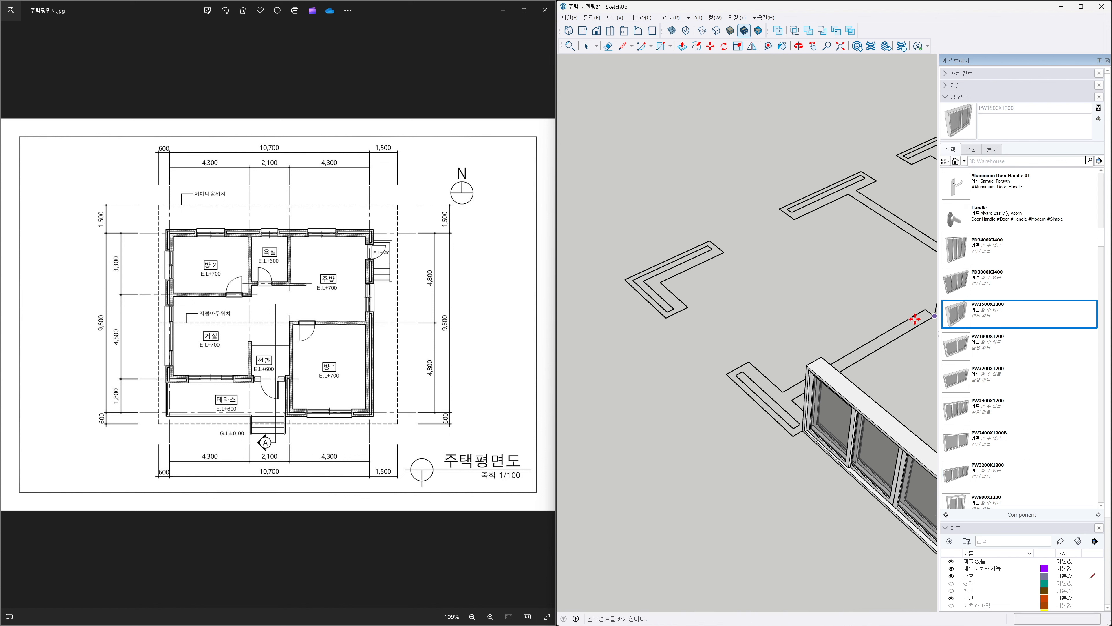
pyautogui.click(689, 305)
# Rotate the PW1500X1200 window 90 degrees about its corner to fit the wall opening.
pyautogui.press('q')
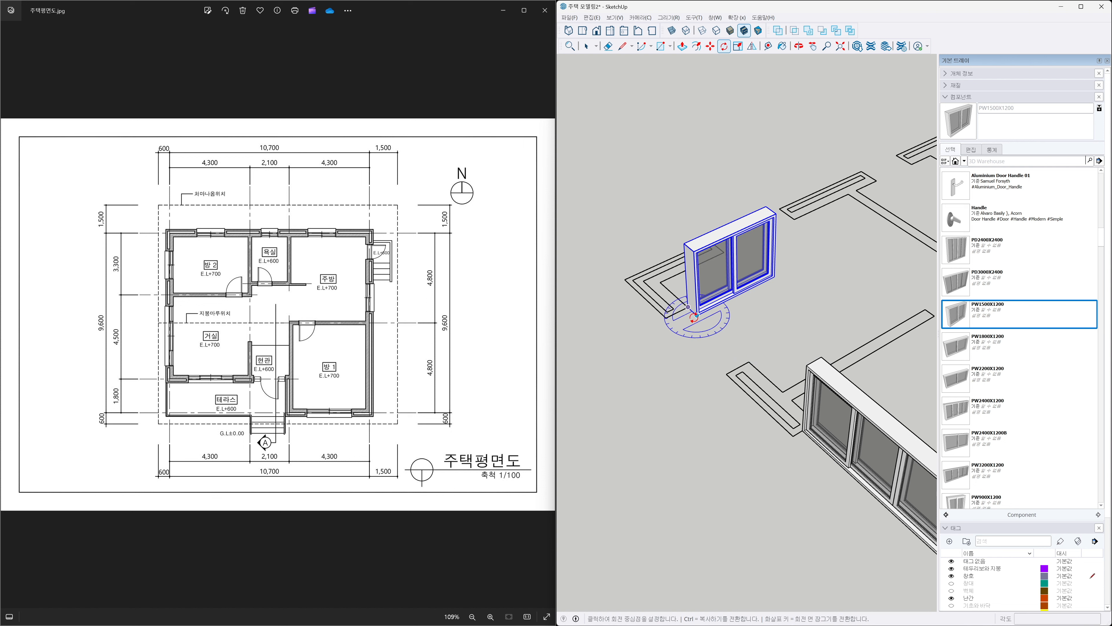
pyautogui.click(689, 307)
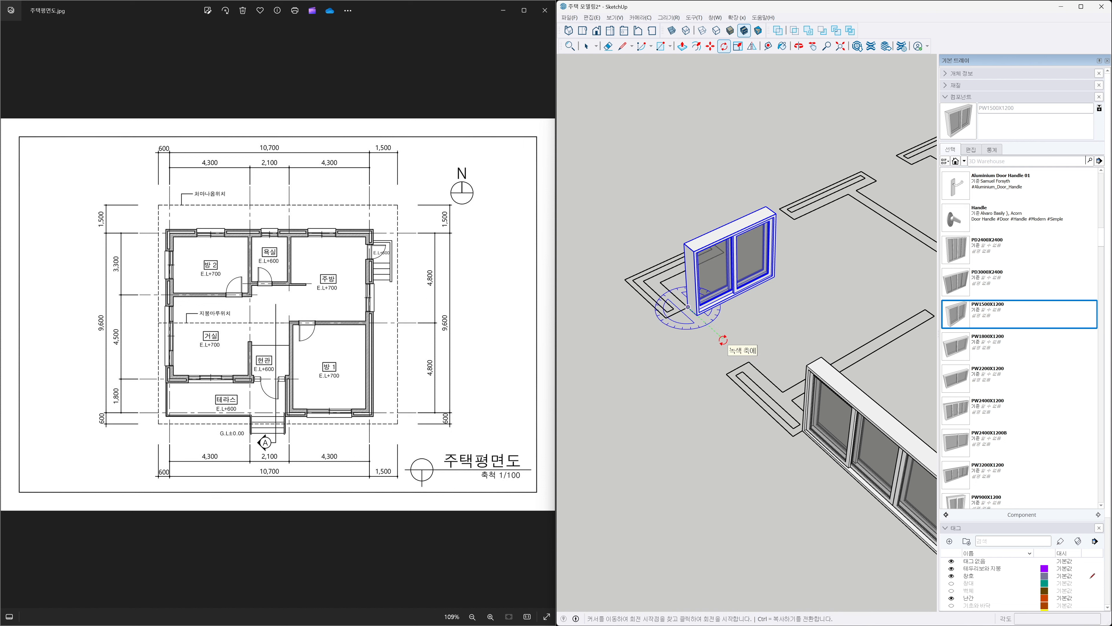
pyautogui.click(723, 339)
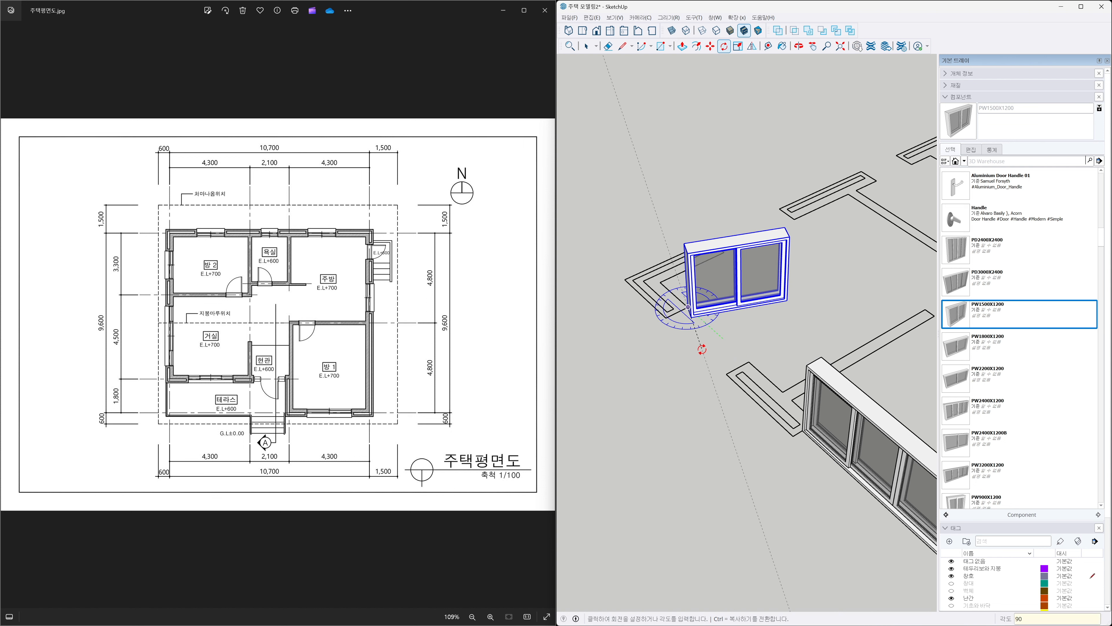
pyautogui.press('Return')
pyautogui.press('space')
pyautogui.click(672, 356)
# Examine the interior door openings and measure one of them with the tape measure.
pyautogui.scroll(-1, 671, 357)
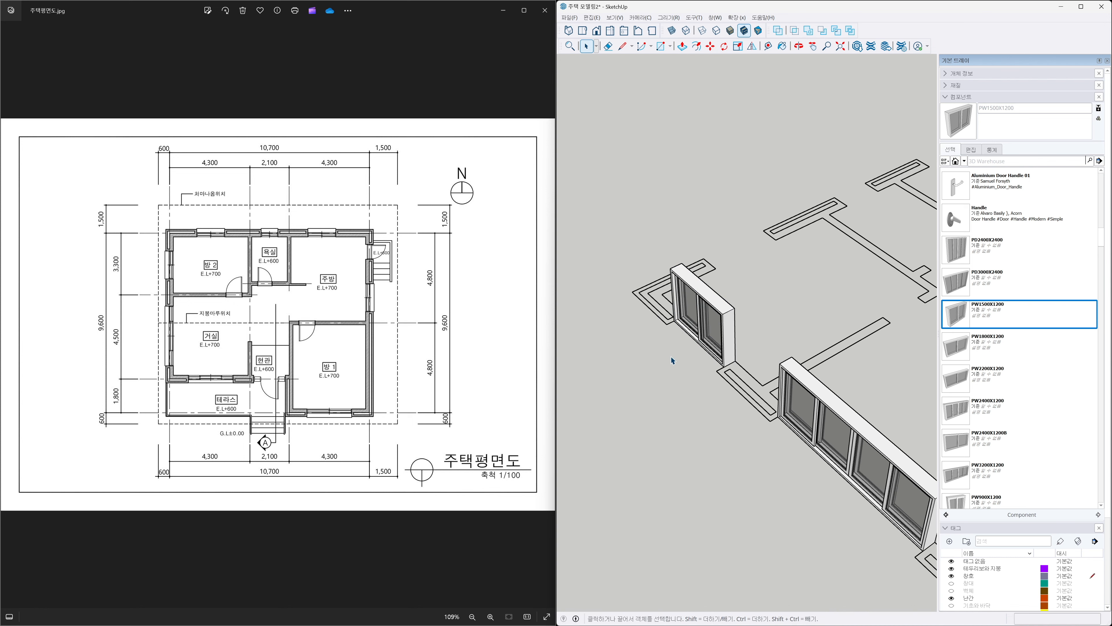
pyautogui.scroll(-4, 670, 356)
pyautogui.press('h')
pyautogui.moveTo(749, 354); pyautogui.dragTo(638, 326)
pyautogui.moveTo(834, 350); pyautogui.dragTo(638, 399, button='middle')
pyautogui.moveTo(861, 362); pyautogui.dragTo(792, 370, button='middle')
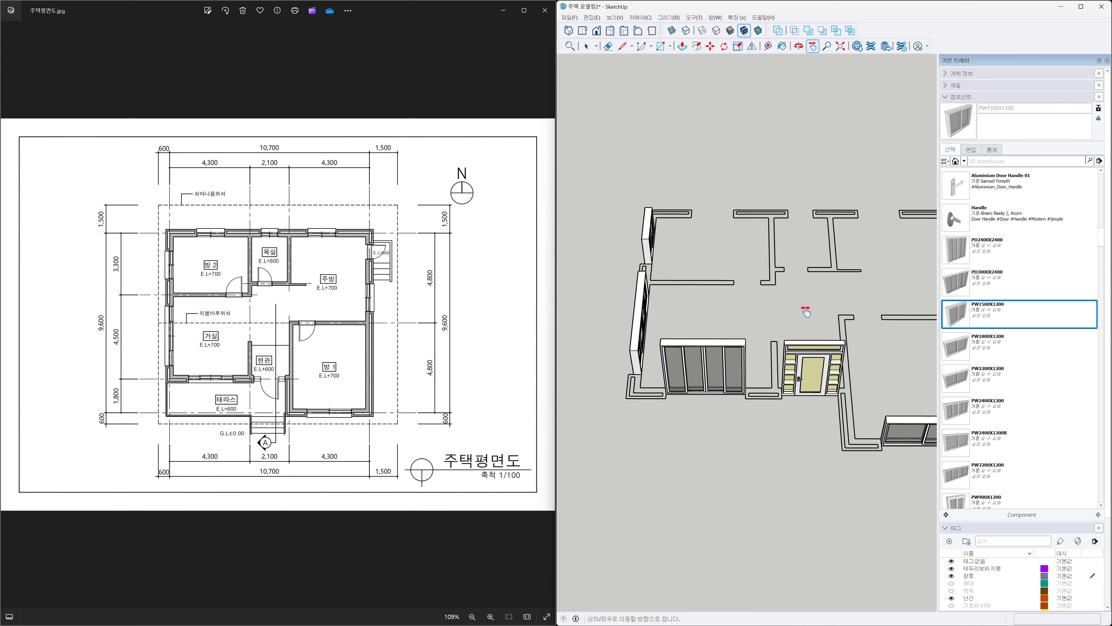
pyautogui.moveTo(807, 310); pyautogui.dragTo(767, 317)
pyautogui.moveTo(740, 317); pyautogui.dragTo(773, 387, button='middle')
pyautogui.scroll(2, 787, 328)
pyautogui.moveTo(787, 329)
pyautogui.mouseDown(button='middle')
pyautogui.moveTo(770, 318)
pyautogui.moveTo(741, 329)
pyautogui.moveTo(739, 302)
pyautogui.moveTo(754, 307)
pyautogui.mouseUp(button='middle')
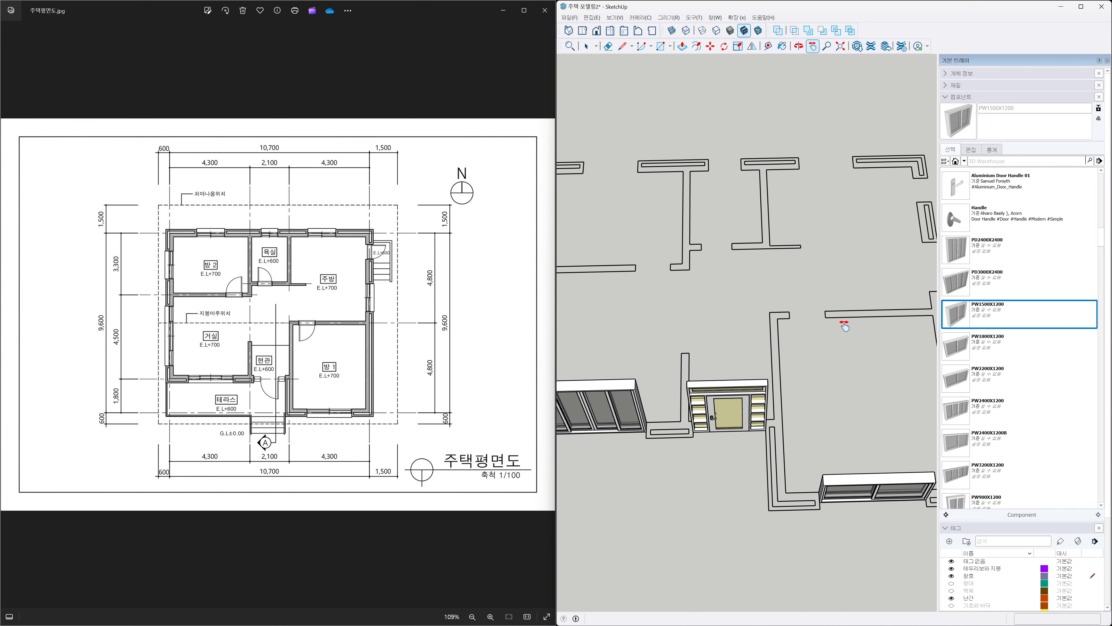
pyautogui.press('t')
pyautogui.click(636, 270)
pyautogui.click(670, 270)
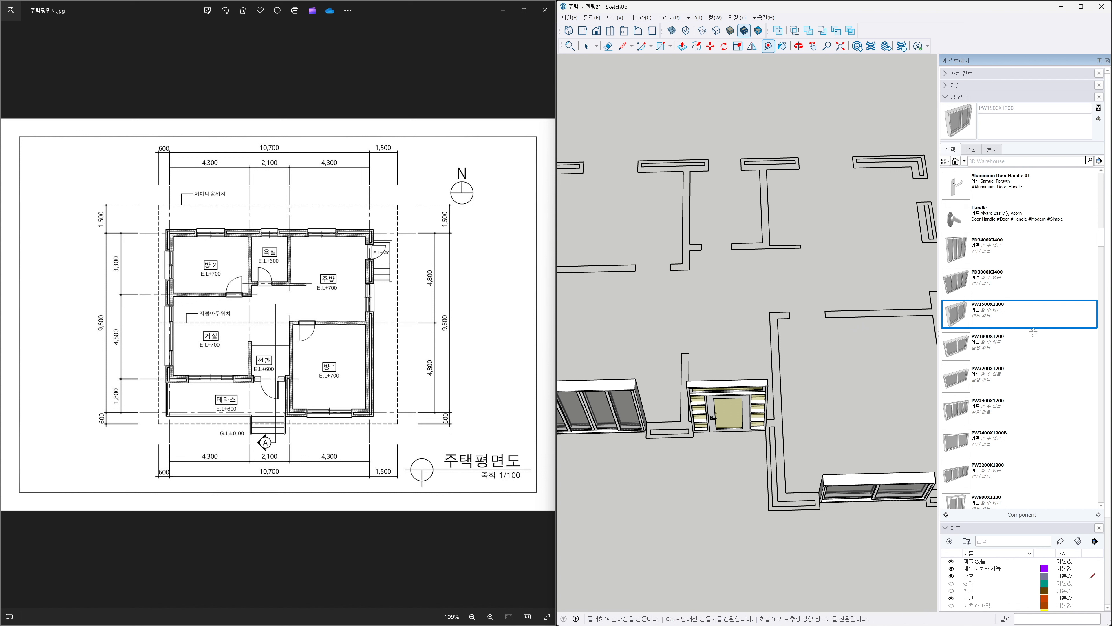
pyautogui.scroll(-5, 1032, 333)
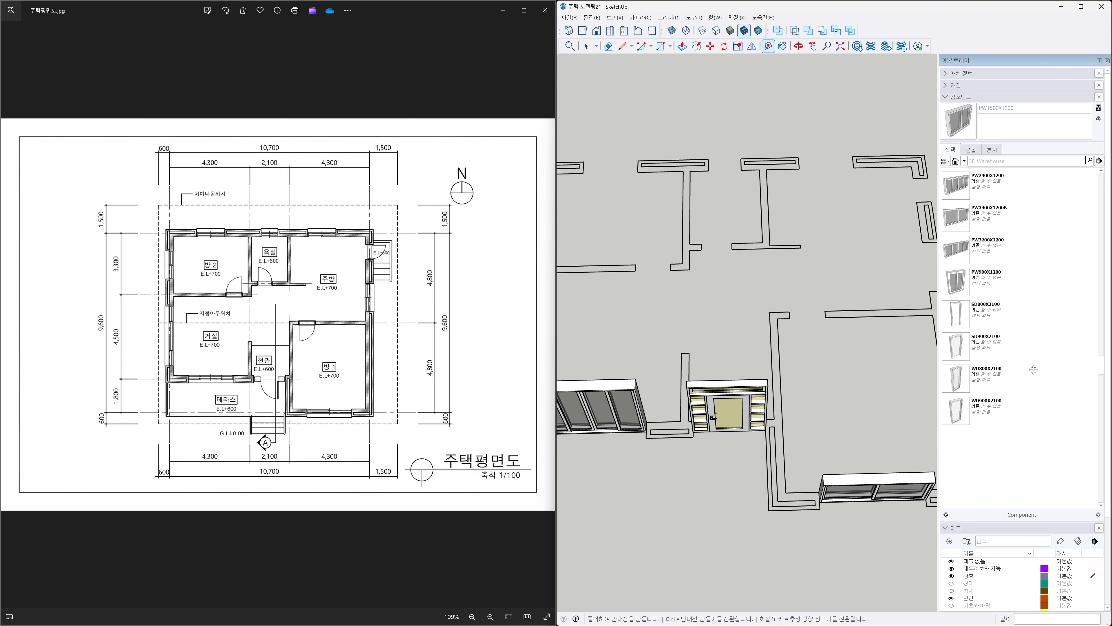
# Place a WD900X2100 door component at the corner of the interior door opening.
pyautogui.click(957, 412)
pyautogui.moveTo(678, 259); pyautogui.dragTo(809, 230, button='middle')
pyautogui.keyDown('shift'); pyautogui.moveTo(686, 298); pyautogui.dragTo(796, 281, button='middle'); pyautogui.keyUp('shift')
pyautogui.scroll(6, 796, 280)
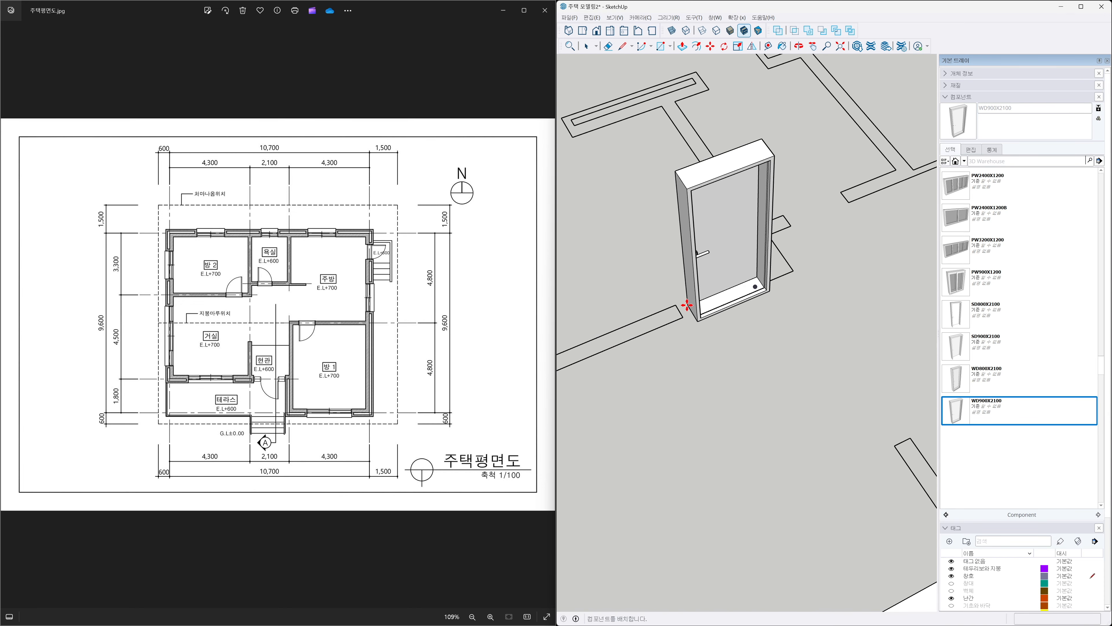
pyautogui.click(681, 310)
pyautogui.press('space')
pyautogui.click(716, 332)
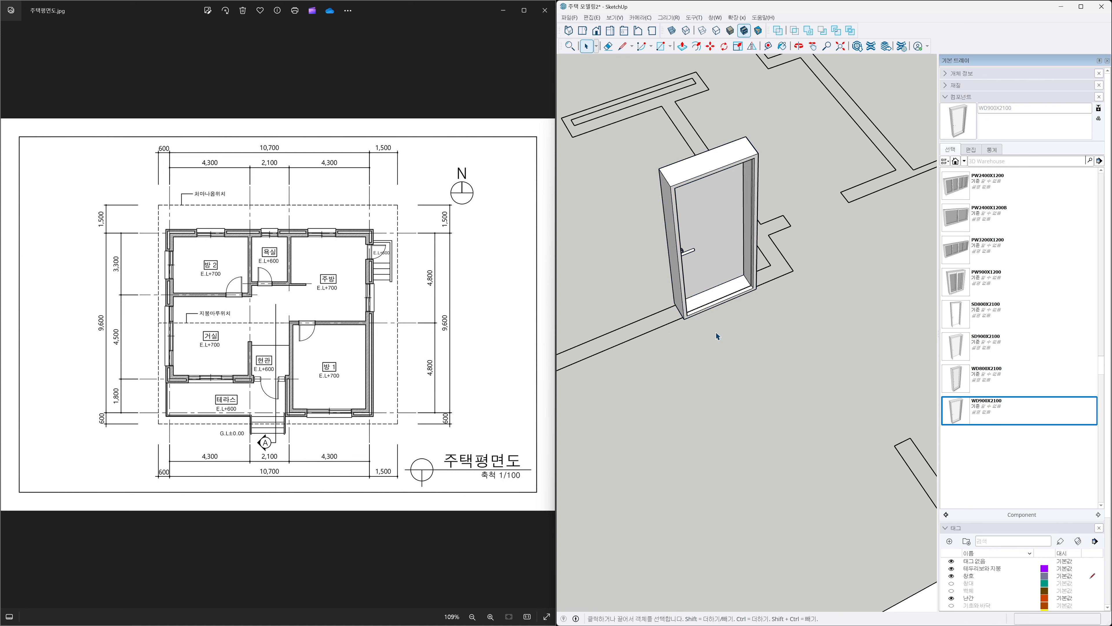
# Measure the next interior door opening and place a WD800X2100 door component at its corner.
pyautogui.moveTo(857, 298)
pyautogui.keyDown('shift'); pyautogui.mouseDown(button='middle')
pyautogui.moveTo(772, 331)
pyautogui.moveTo(708, 303)
pyautogui.mouseUp(button='middle'); pyautogui.keyUp('shift')
pyautogui.press('t')
pyautogui.click(665, 267)
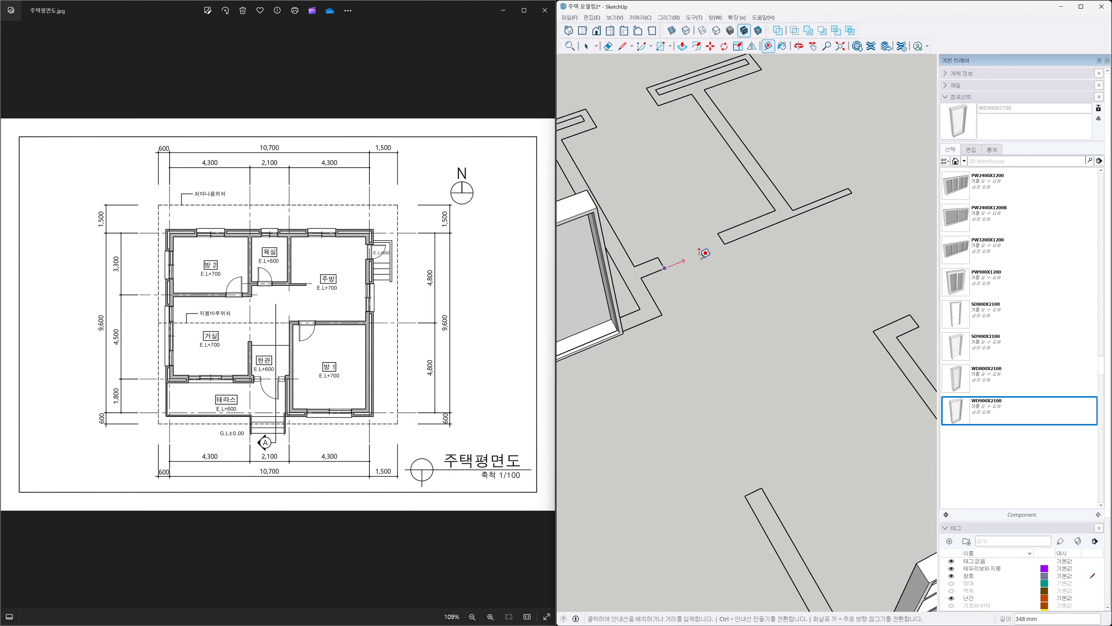
pyautogui.click(726, 244)
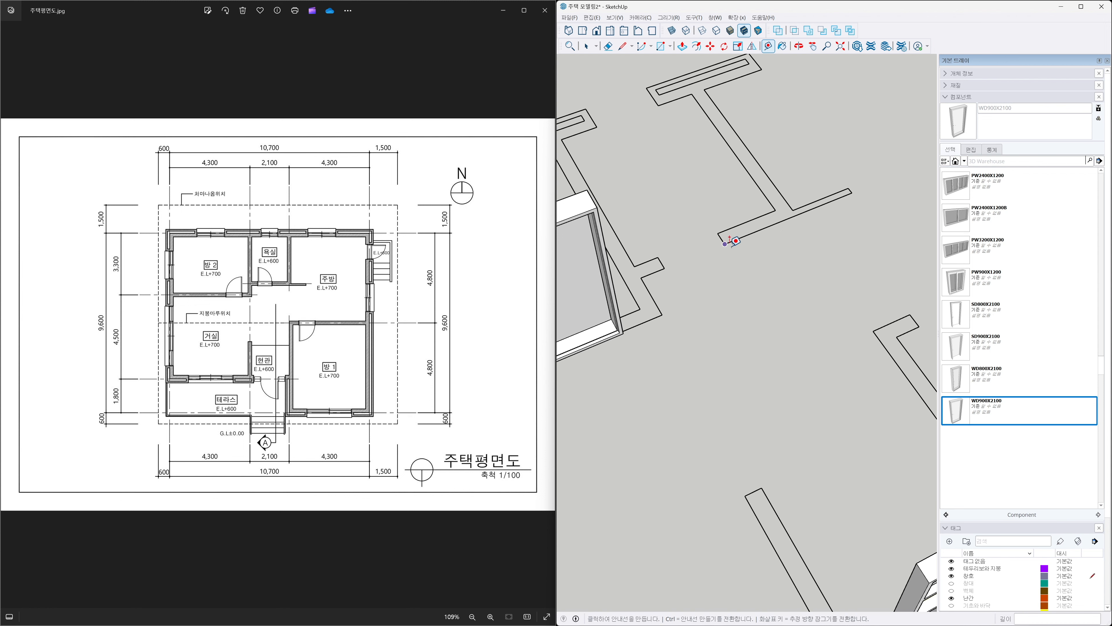
pyautogui.click(955, 380)
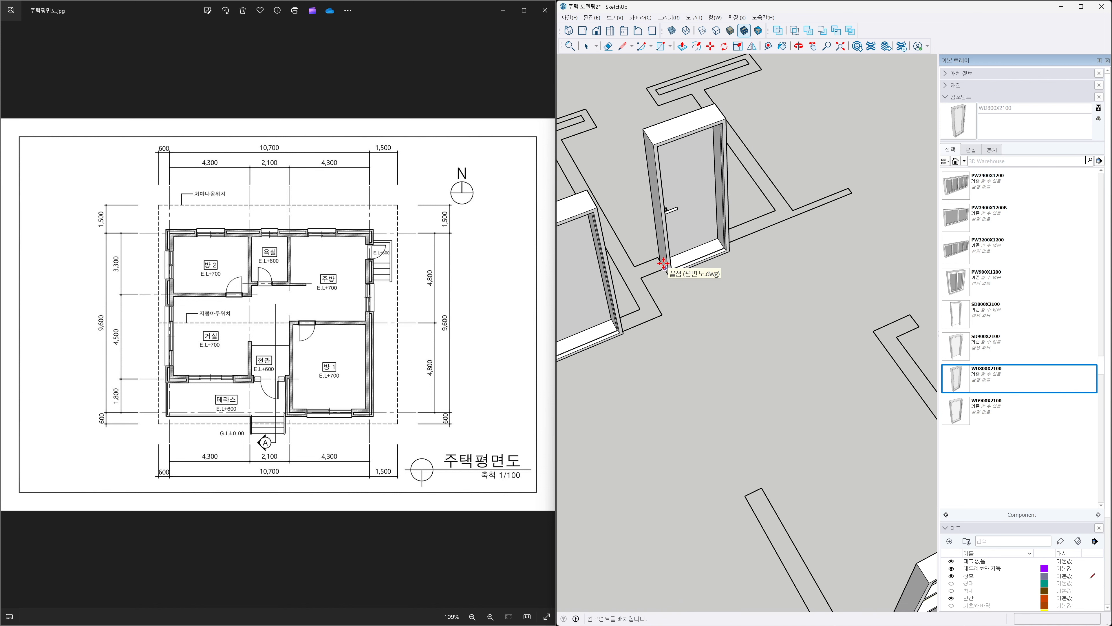
pyautogui.scroll(2, 663, 262)
pyautogui.click(666, 266)
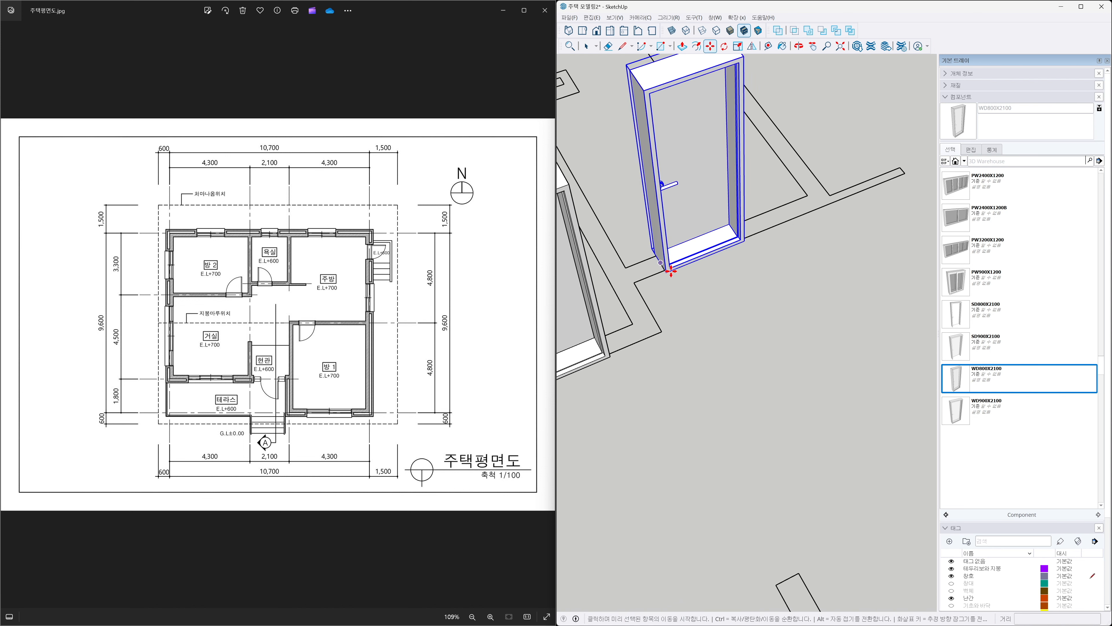
pyautogui.press('space')
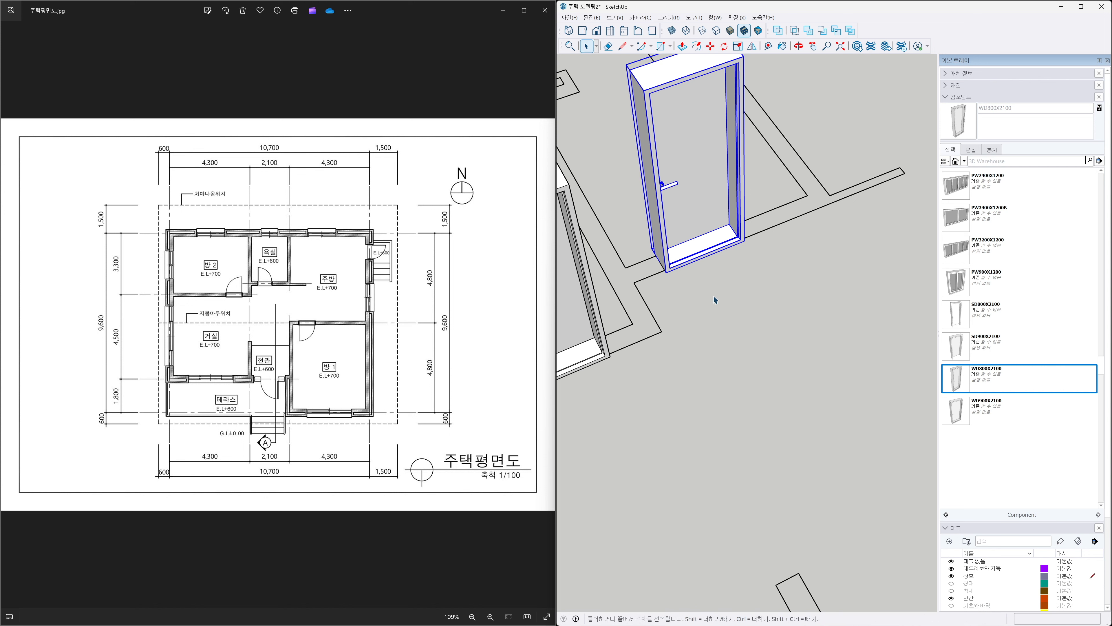
pyautogui.scroll(-3, 713, 296)
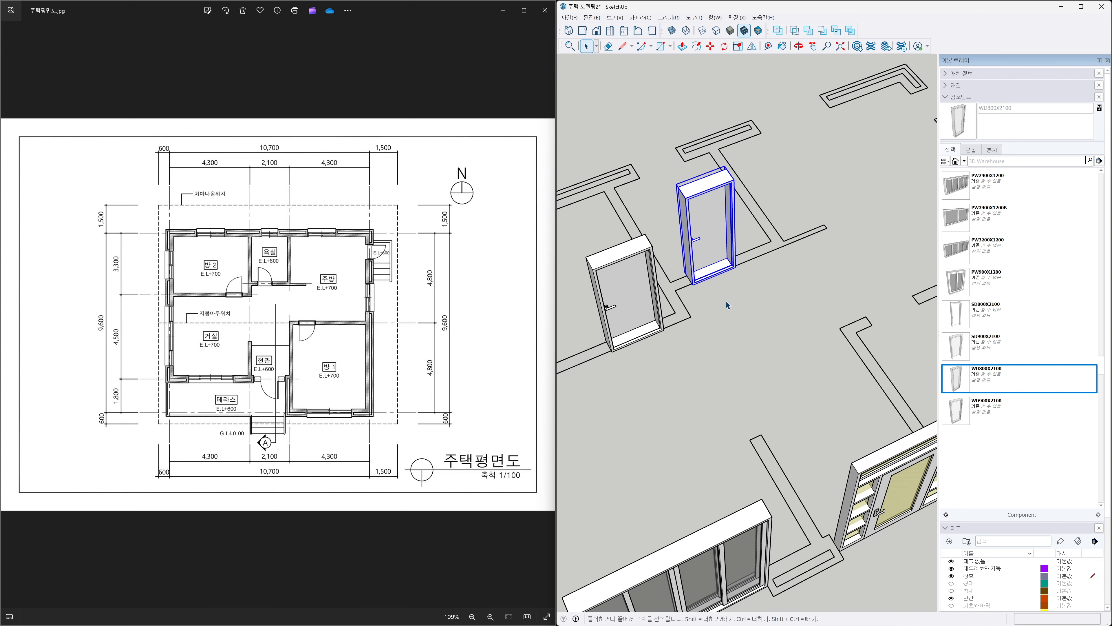
# Flip the WD800X2100 door along the red axis to reverse its orientation.
pyautogui.click(752, 46)
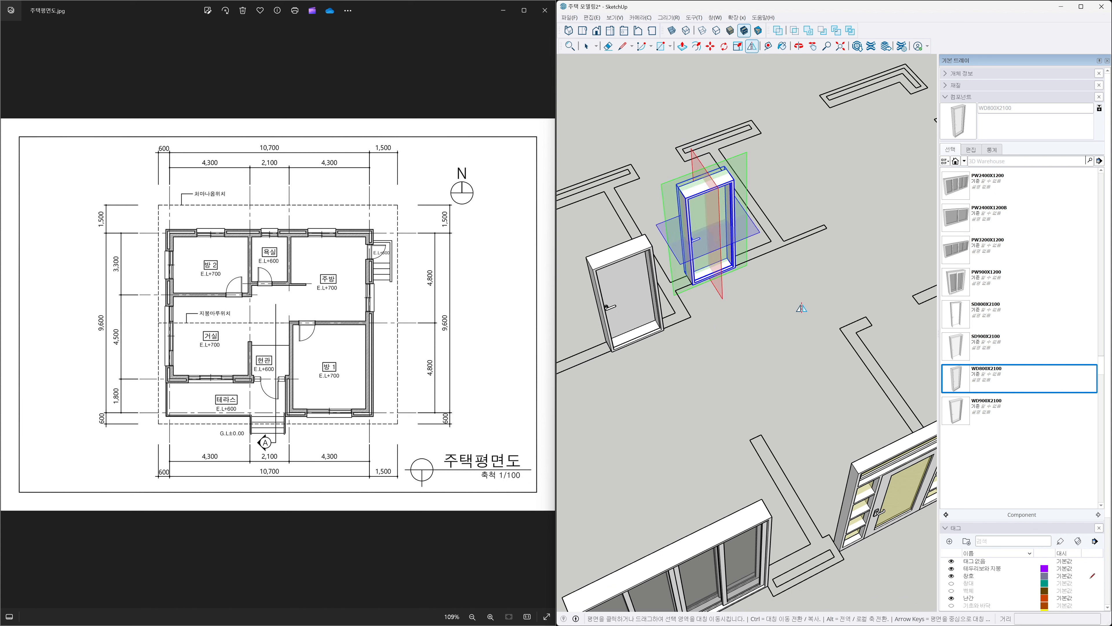
pyautogui.click(721, 295)
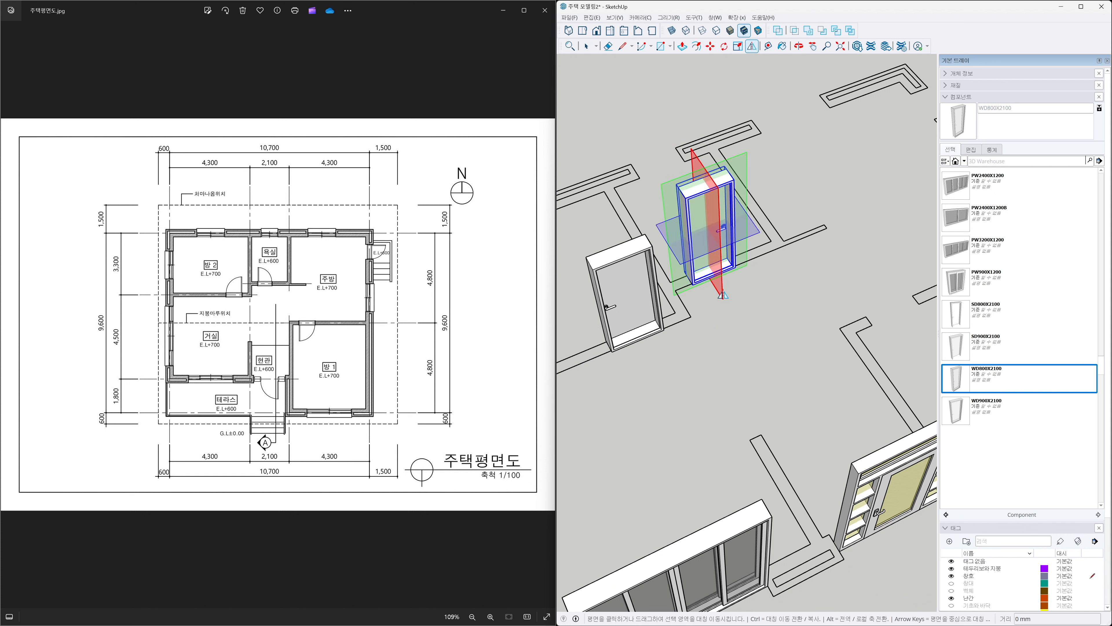
pyautogui.press('space')
pyautogui.click(735, 308)
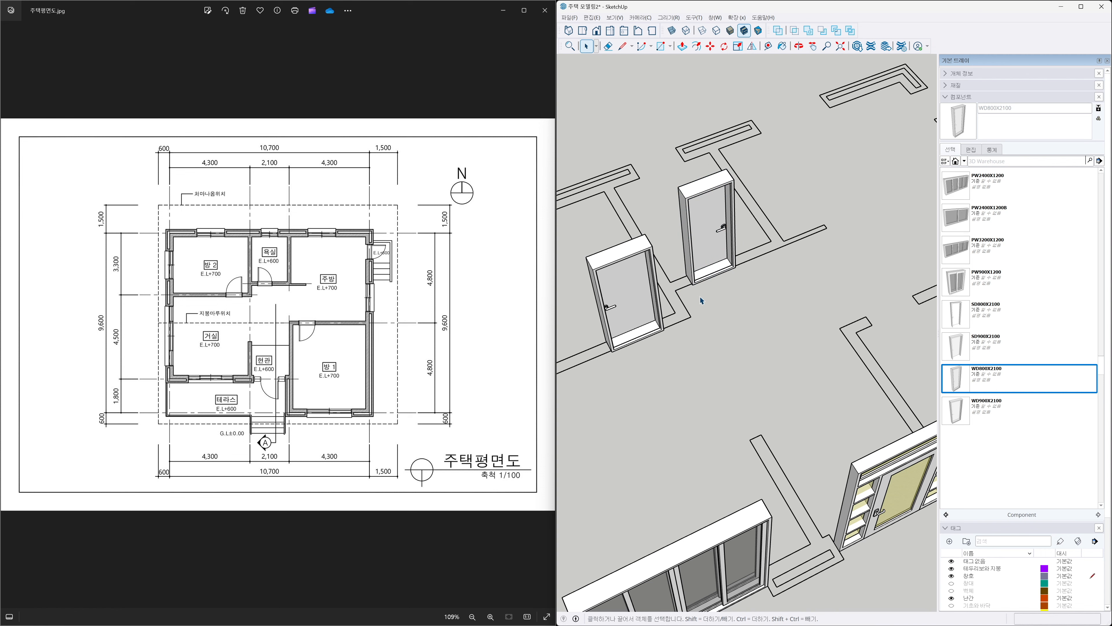
# Measure another interior door opening and place a WD900X2100 door component at its corner.
pyautogui.scroll(1, 699, 296)
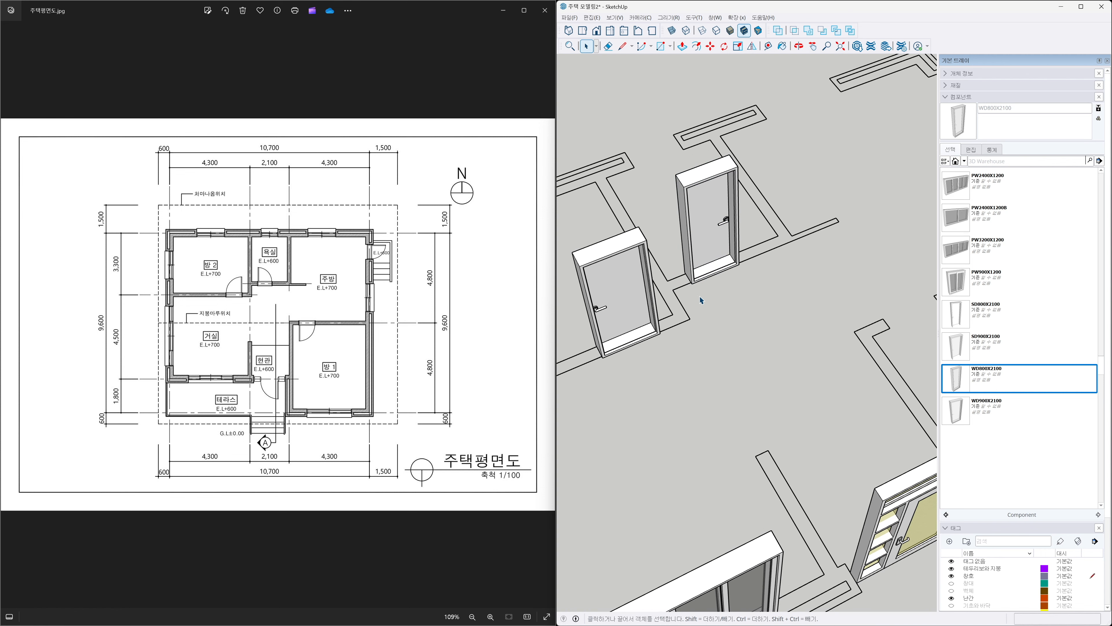
pyautogui.scroll(-2, 699, 295)
pyautogui.press('h')
pyautogui.moveTo(826, 311); pyautogui.dragTo(704, 310)
pyautogui.scroll(2, 714, 313)
pyautogui.scroll(1, 714, 313)
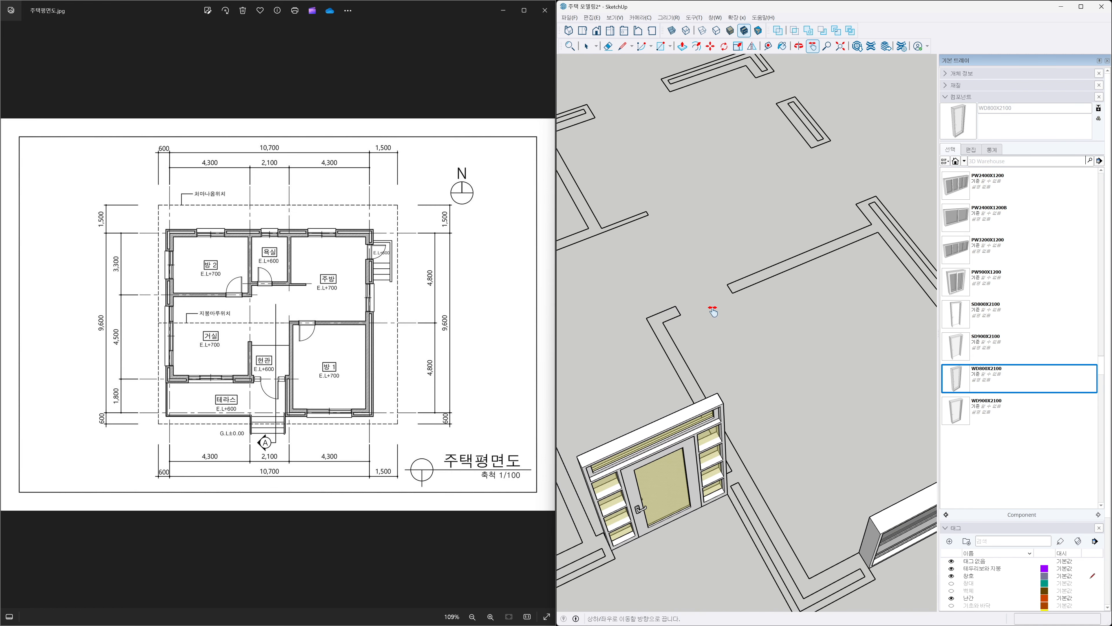
pyautogui.press('t')
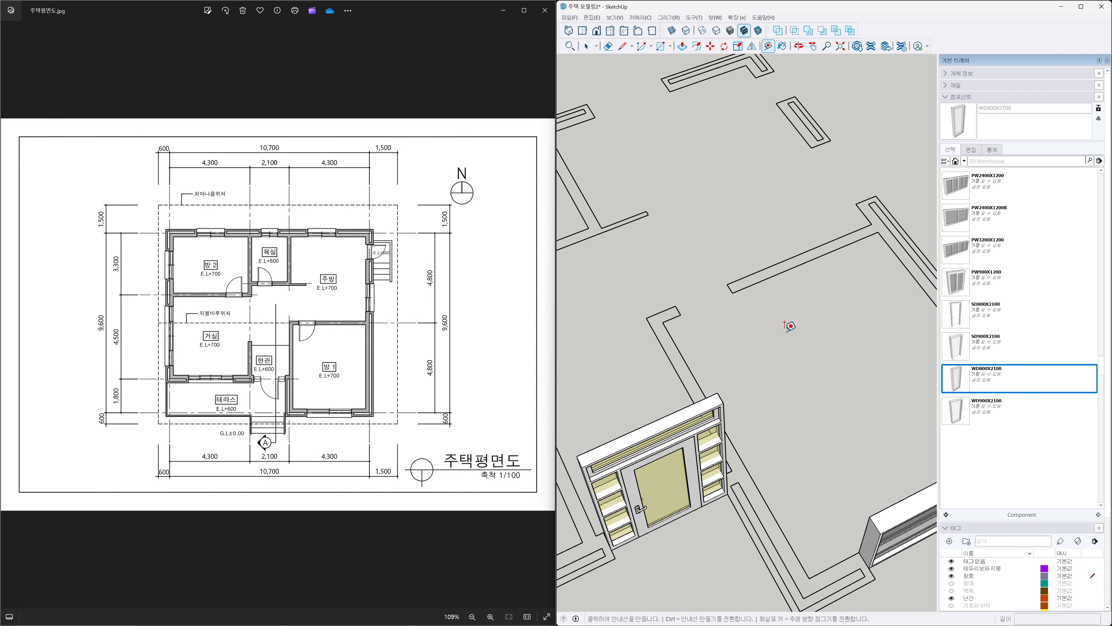
pyautogui.click(681, 315)
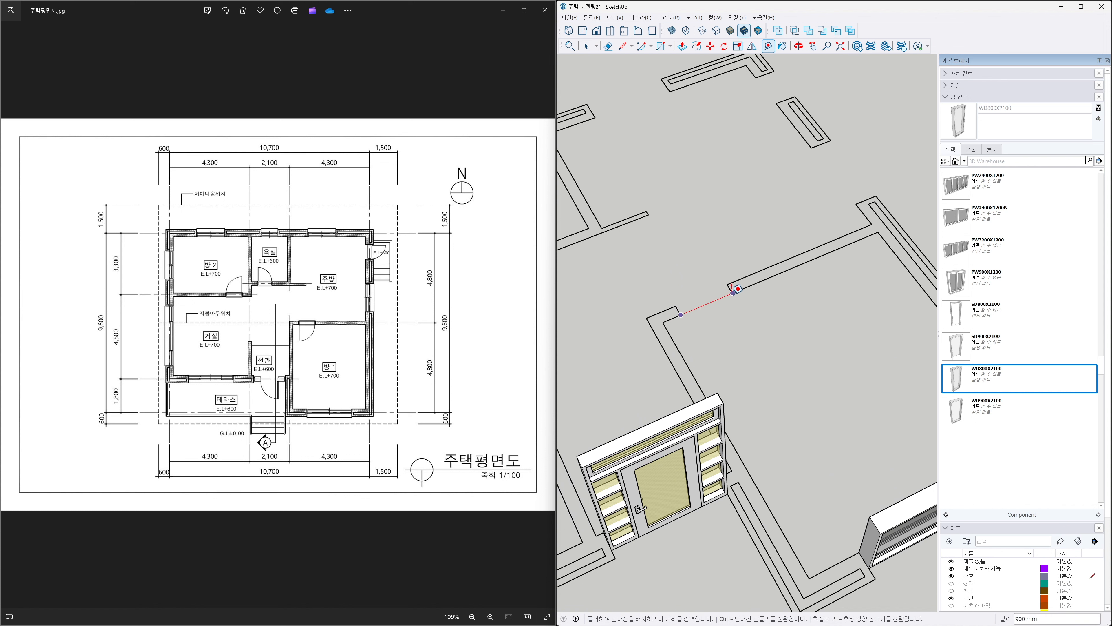
pyautogui.press('Escape')
pyautogui.click(954, 412)
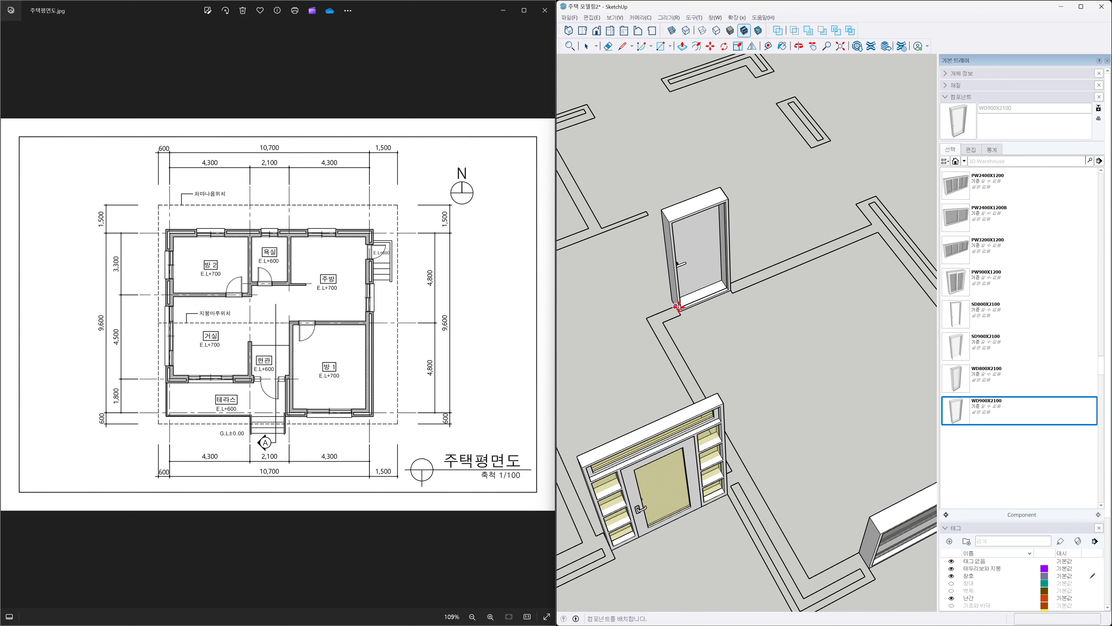
pyautogui.scroll(5, 680, 309)
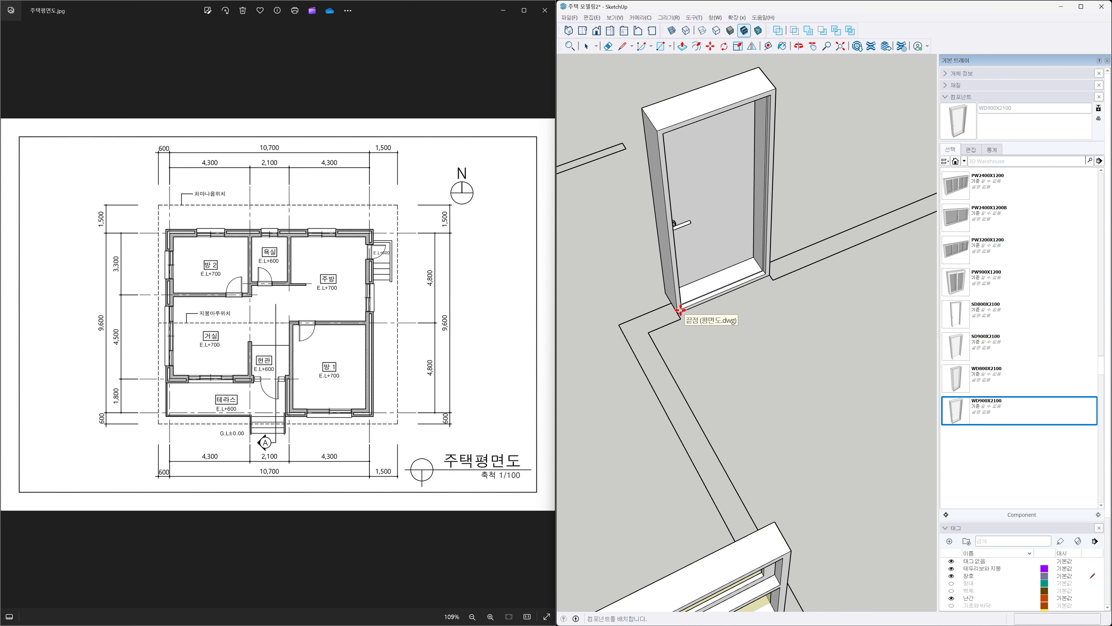
pyautogui.click(678, 310)
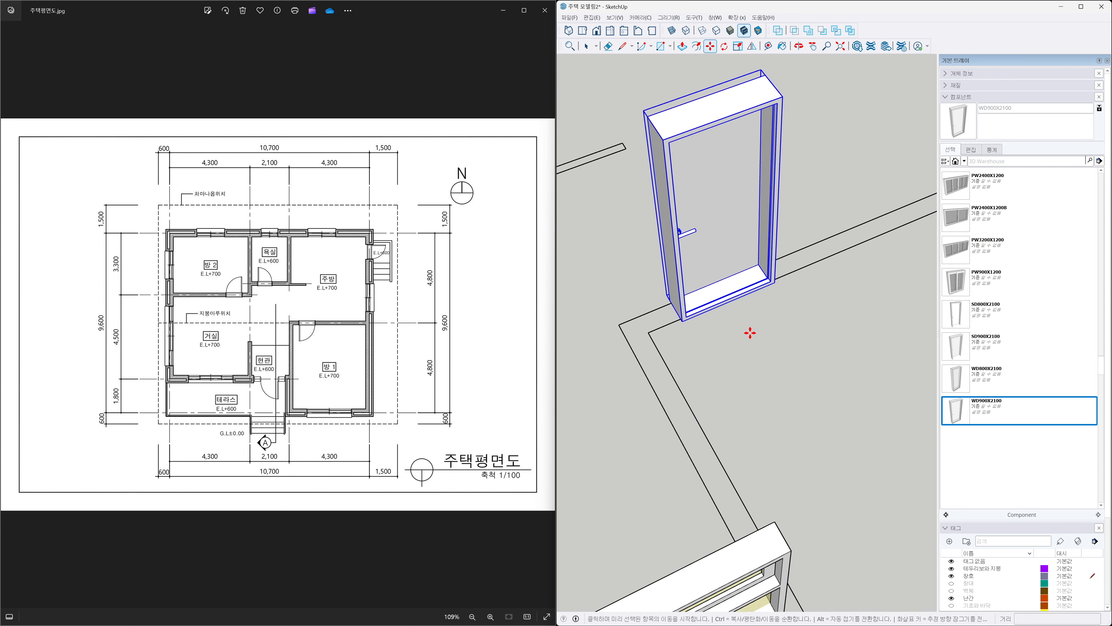
pyautogui.press('space')
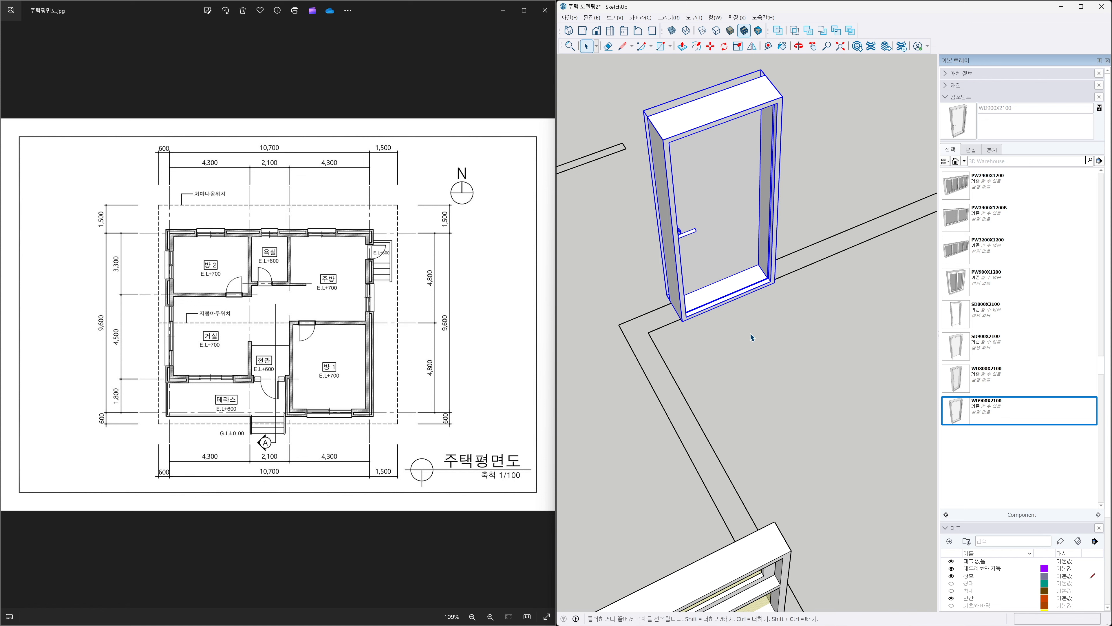
pyautogui.scroll(-5, 750, 333)
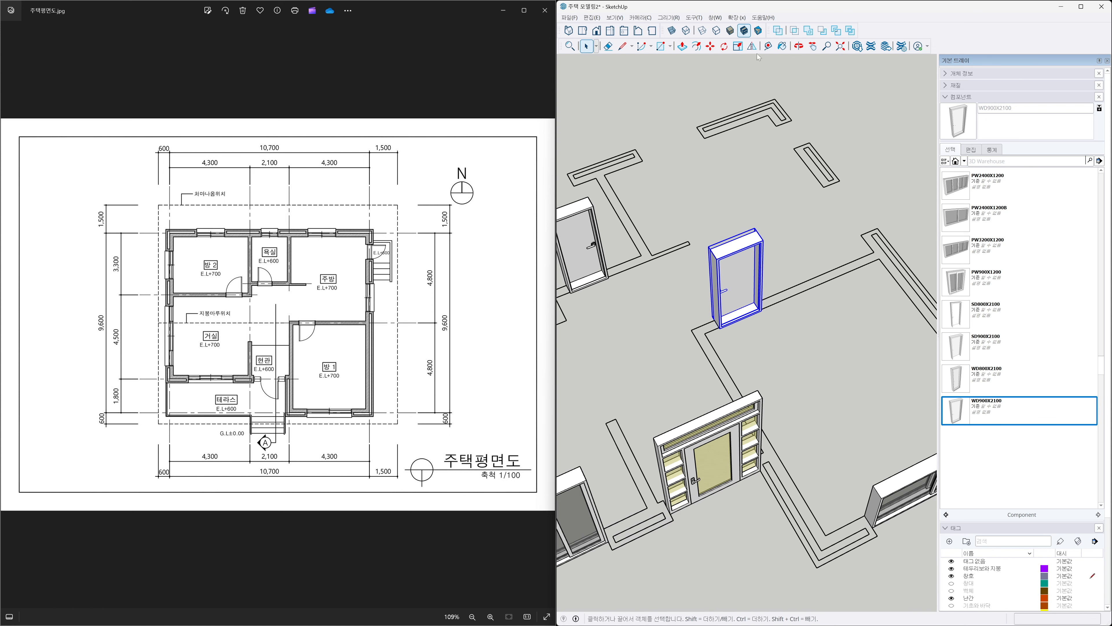
# Flip the newly placed WD900X2100 door to reverse its orientation in the opening.
pyautogui.click(751, 46)
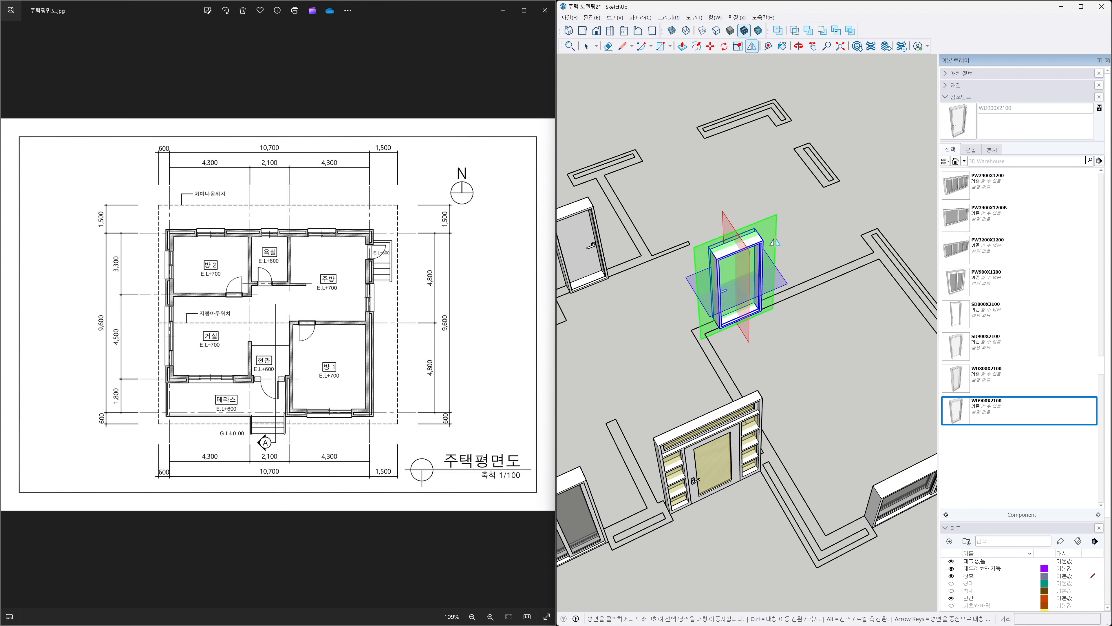
pyautogui.click(772, 236)
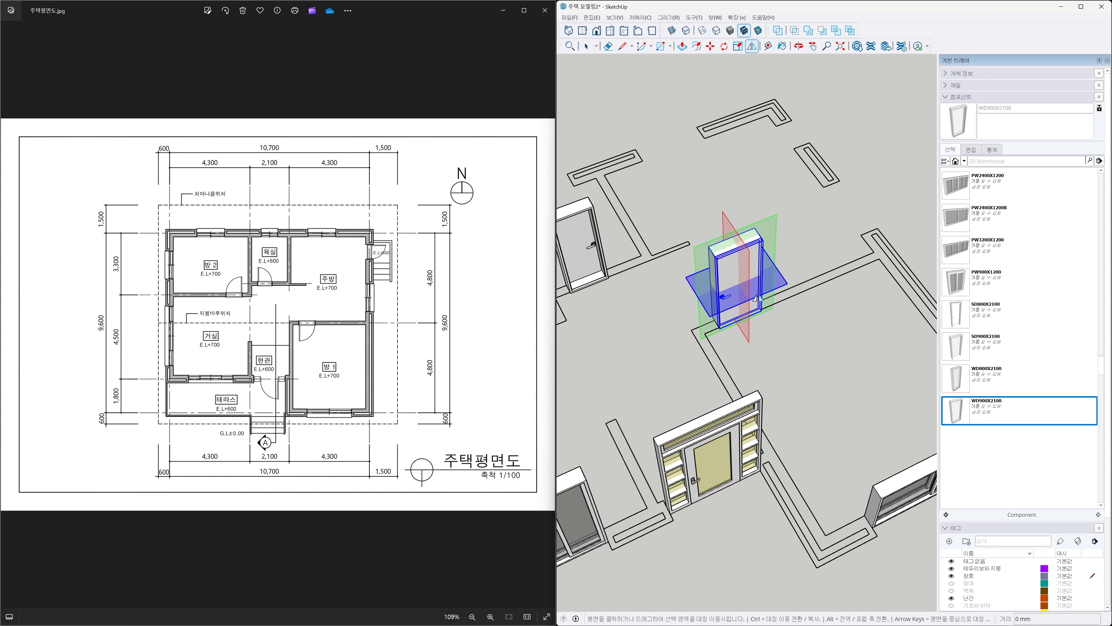
pyautogui.click(747, 334)
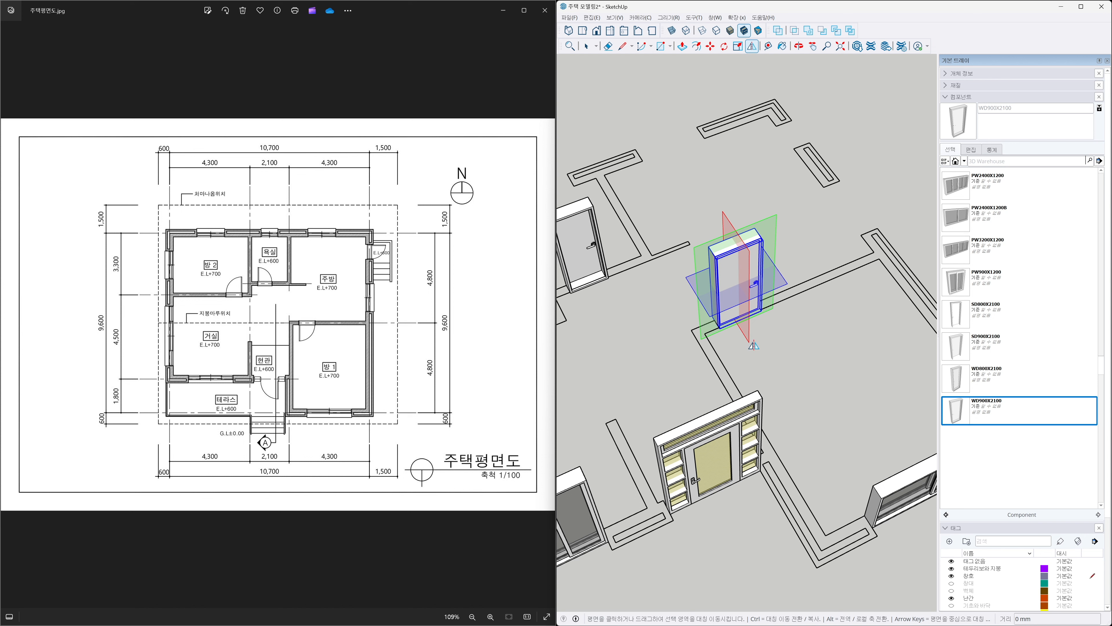
pyautogui.press('space')
# Move the WD900X2100 door so its corner snaps exactly onto the corner of the door opening.
pyautogui.scroll(5, 727, 322)
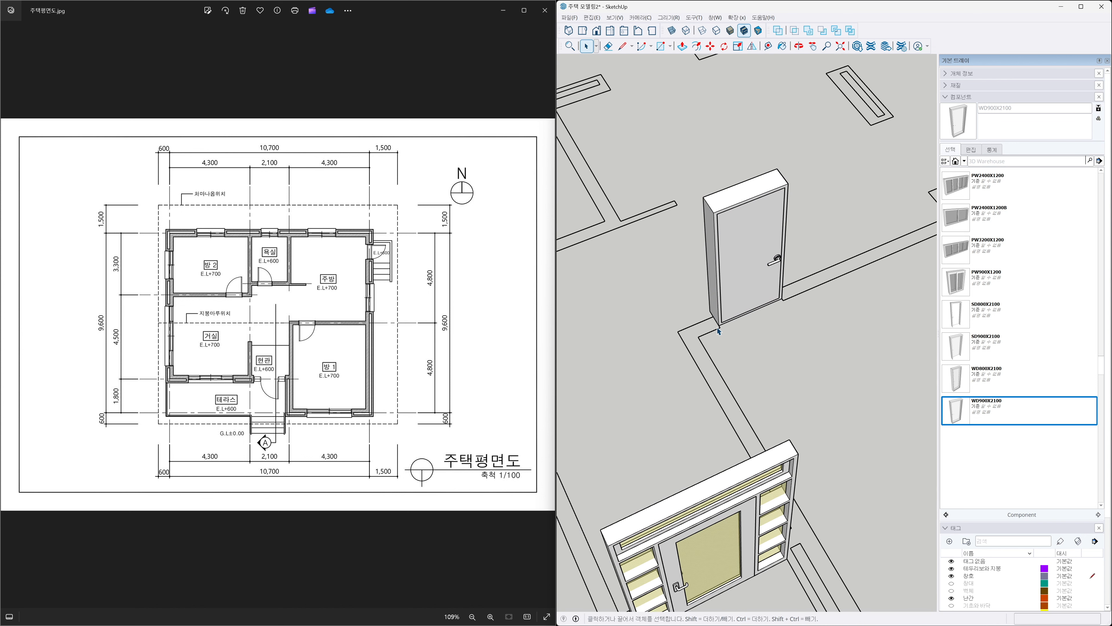
pyautogui.scroll(4, 734, 312)
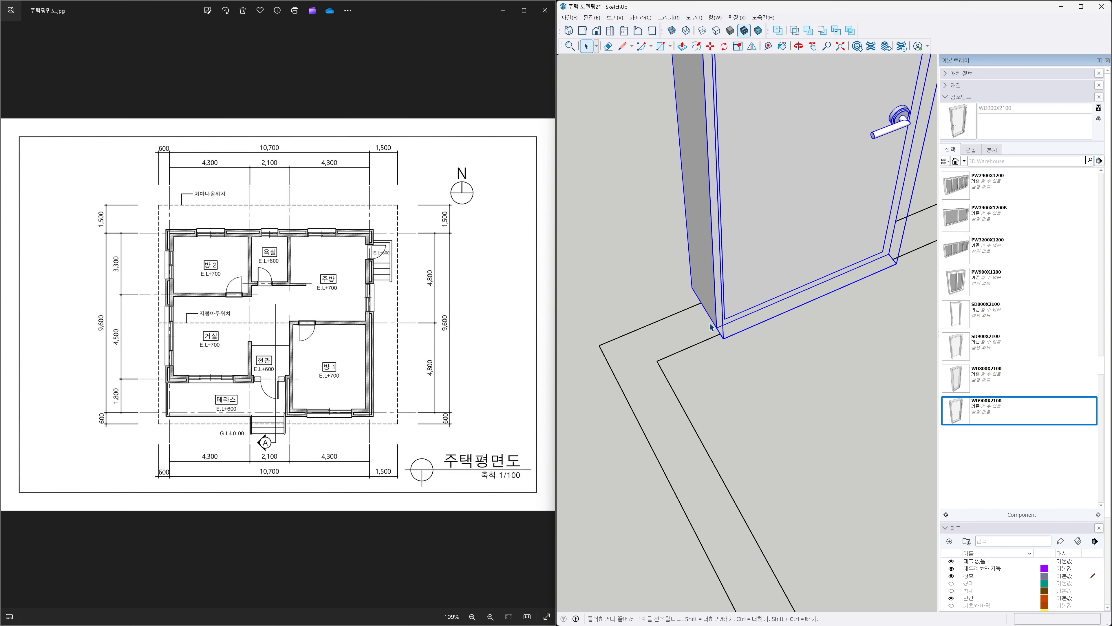
pyautogui.press('m')
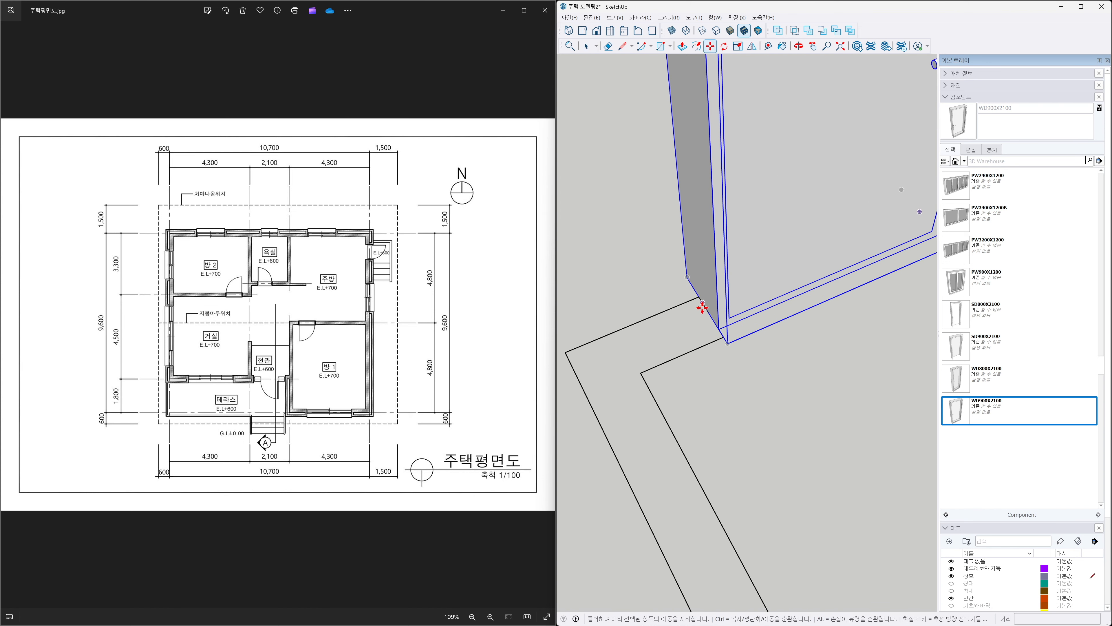
pyautogui.click(702, 308)
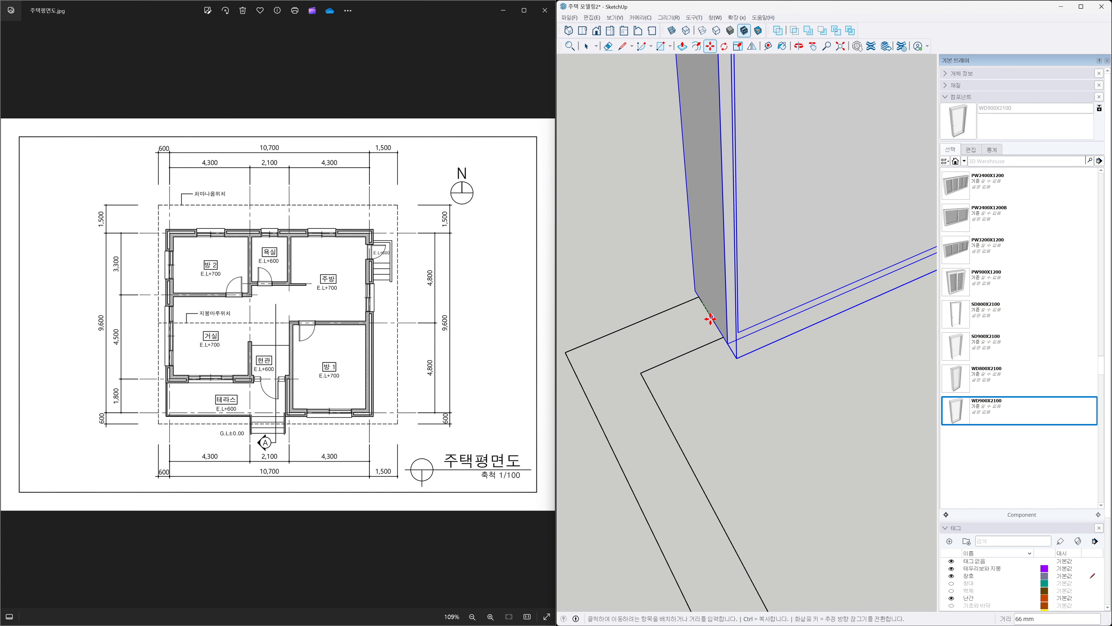
pyautogui.click(711, 316)
pyautogui.press('space')
pyautogui.click(724, 379)
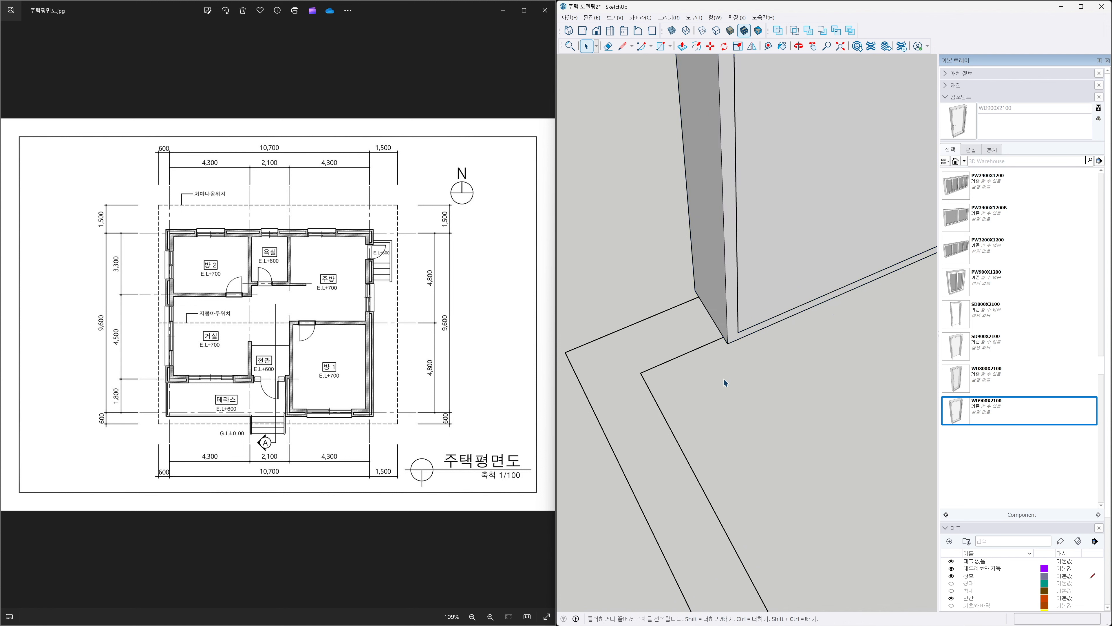
pyautogui.scroll(-5, 724, 377)
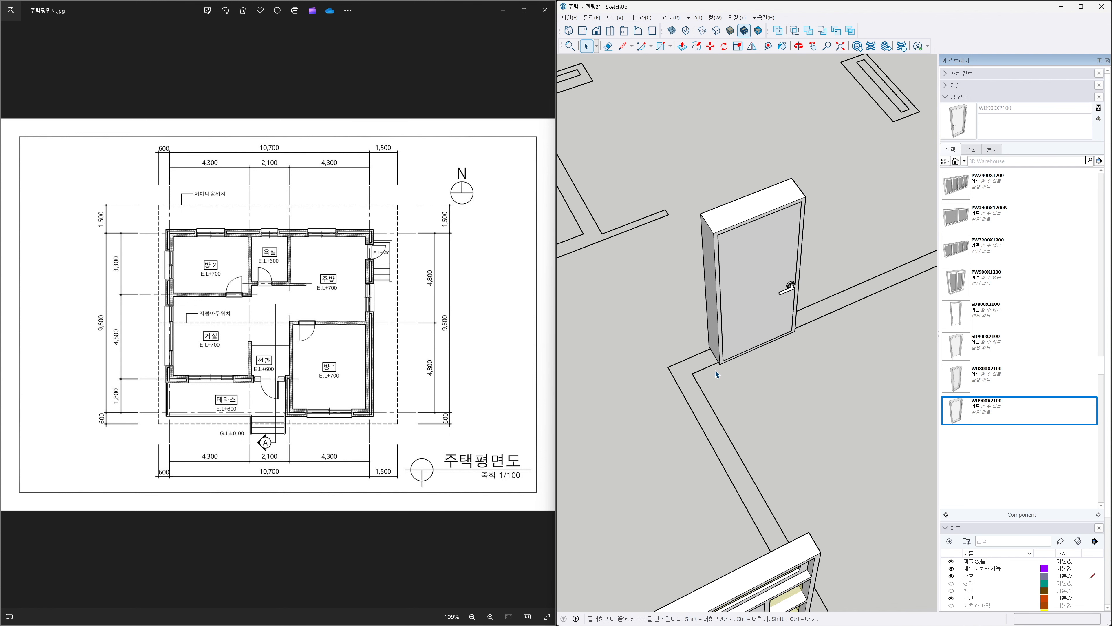
pyautogui.press('h')
pyautogui.moveTo(716, 393)
pyautogui.mouseDown()
pyautogui.moveTo(805, 371)
pyautogui.moveTo(772, 352)
pyautogui.moveTo(810, 339)
pyautogui.mouseUp()
pyautogui.scroll(-3, 762, 370)
pyautogui.scroll(-3, 768, 344)
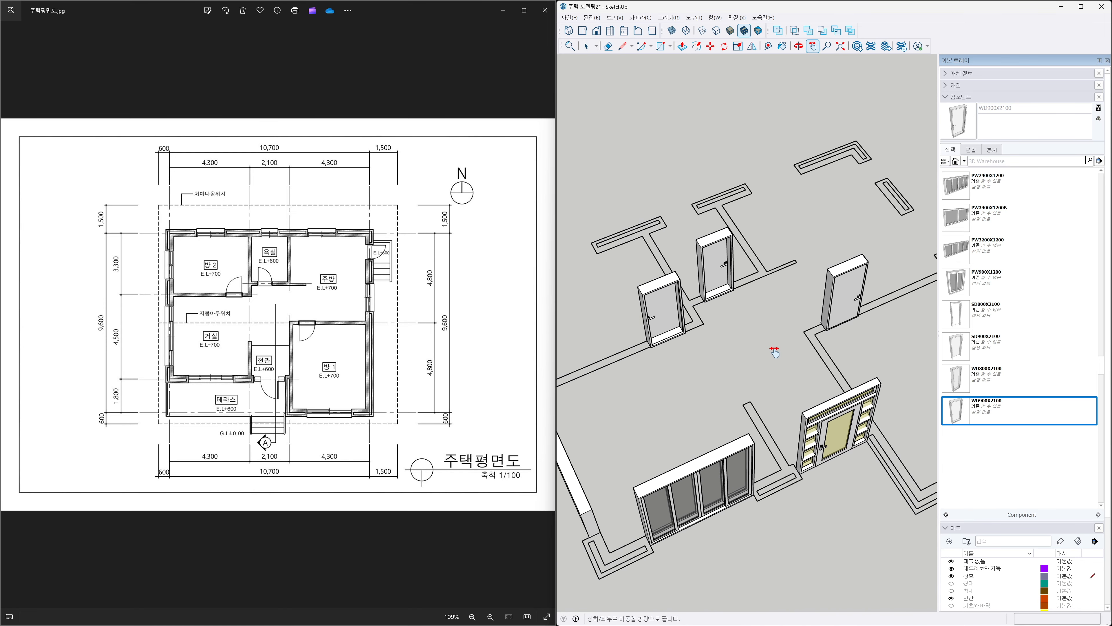
pyautogui.scroll(-3, 777, 348)
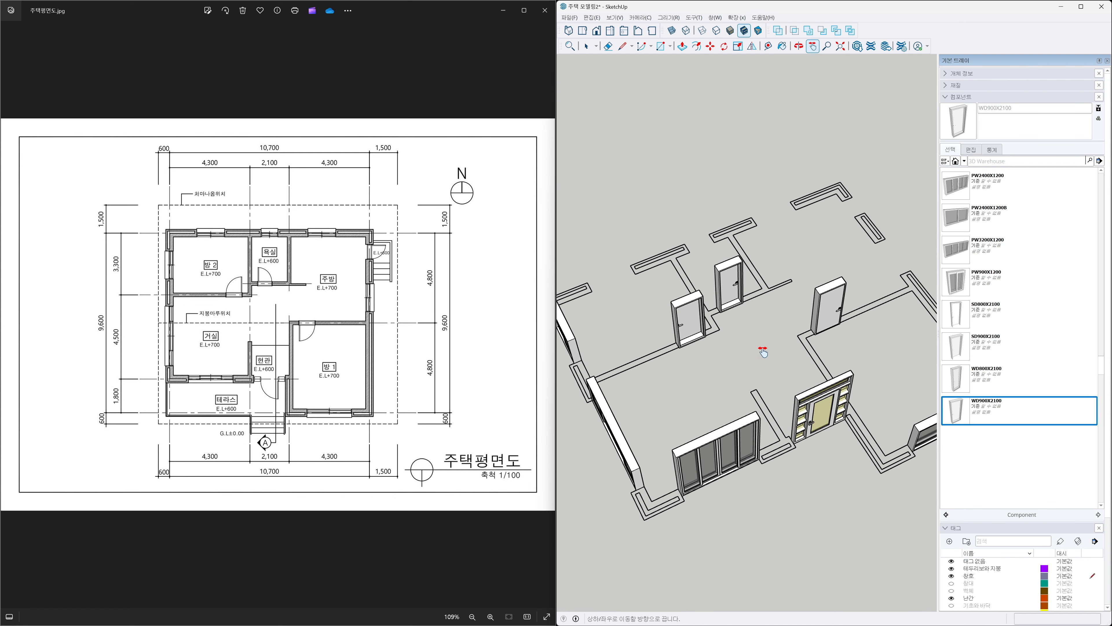
pyautogui.moveTo(813, 365)
pyautogui.mouseDown(button='middle')
pyautogui.moveTo(650, 365)
pyautogui.moveTo(701, 361)
pyautogui.mouseUp(button='middle')
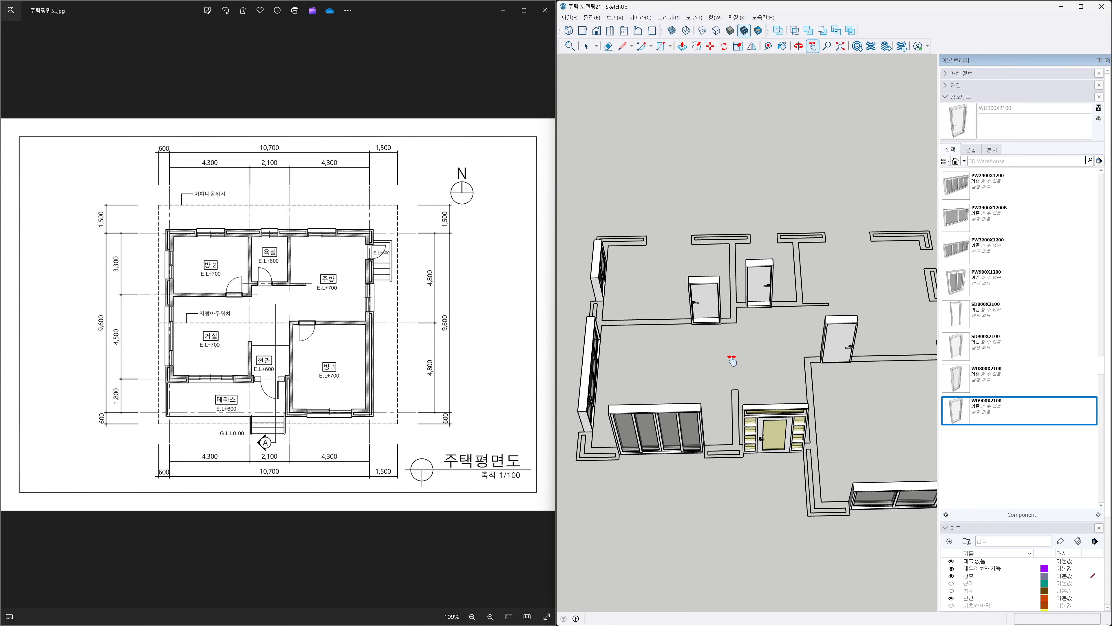
pyautogui.moveTo(755, 359); pyautogui.dragTo(755, 375)
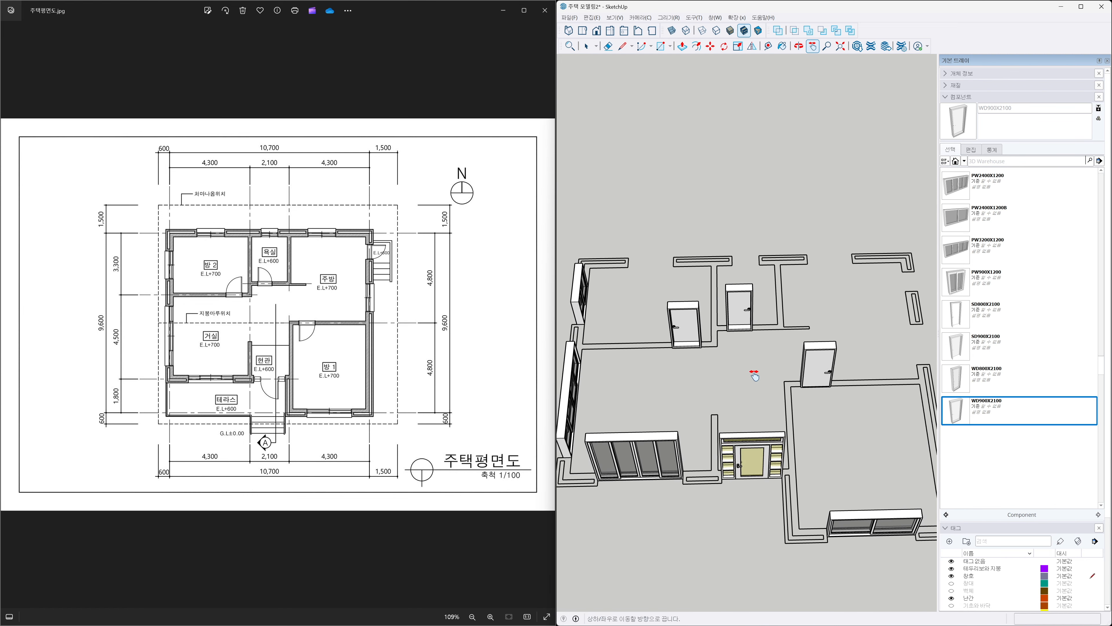
pyautogui.press('t')
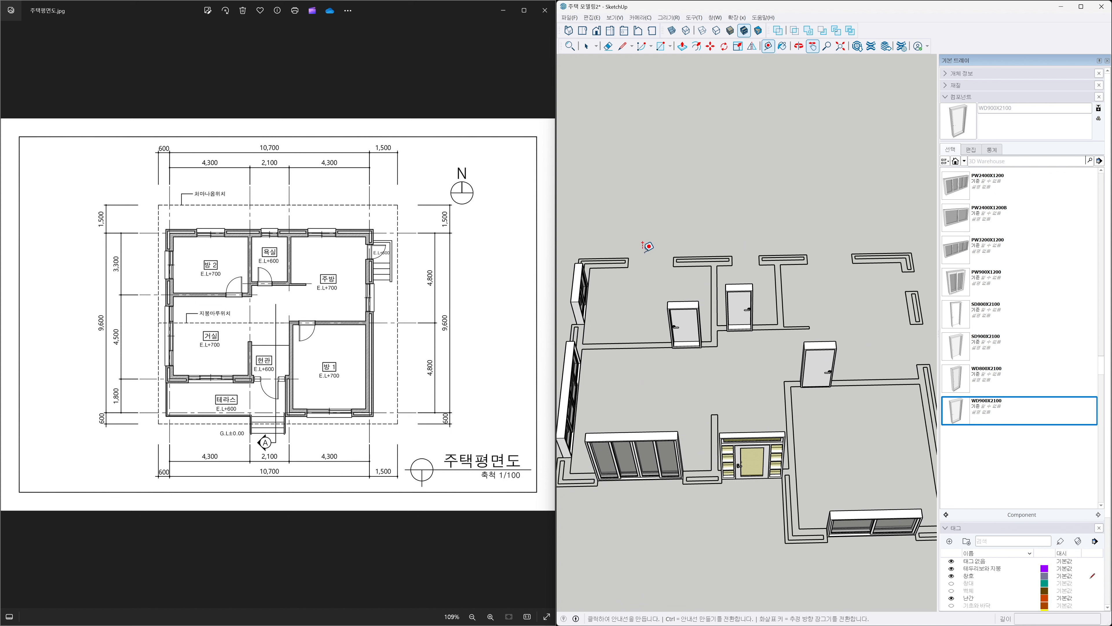
pyautogui.click(629, 257)
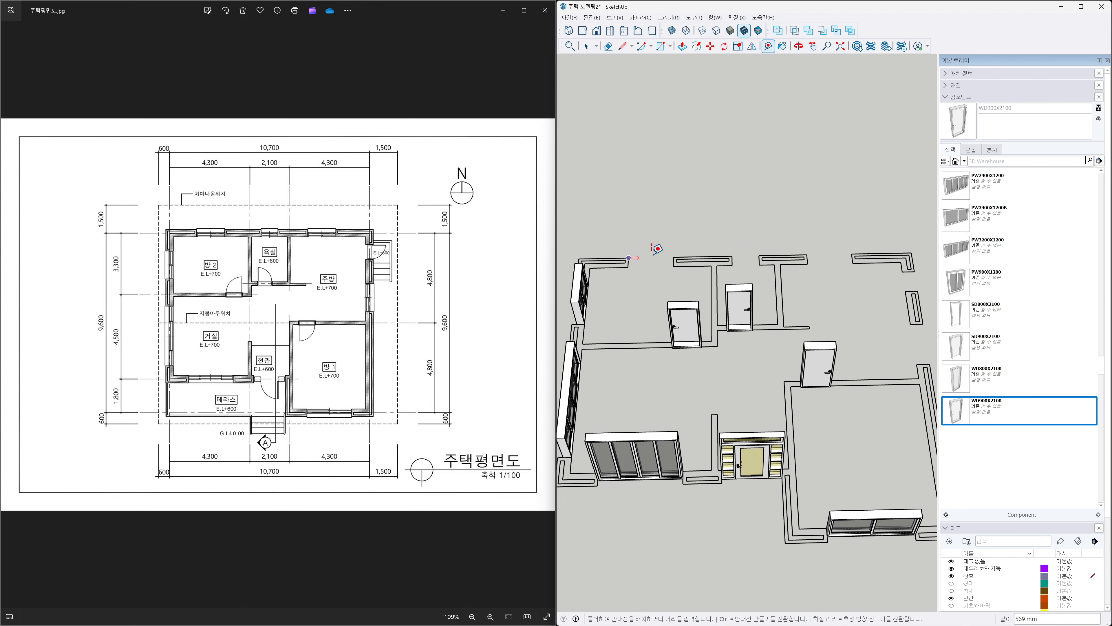
pyautogui.press('Escape')
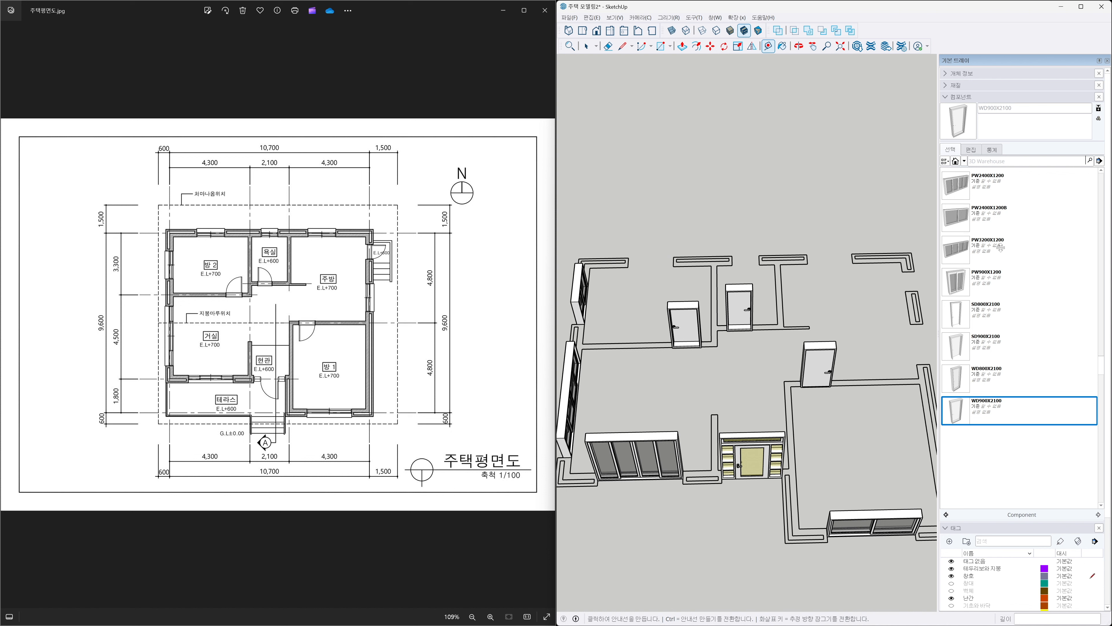
# Place a PW1500X1200 window component at the corner of the window opening in the upper-left room's north wall.
pyautogui.scroll(4, 1000, 248)
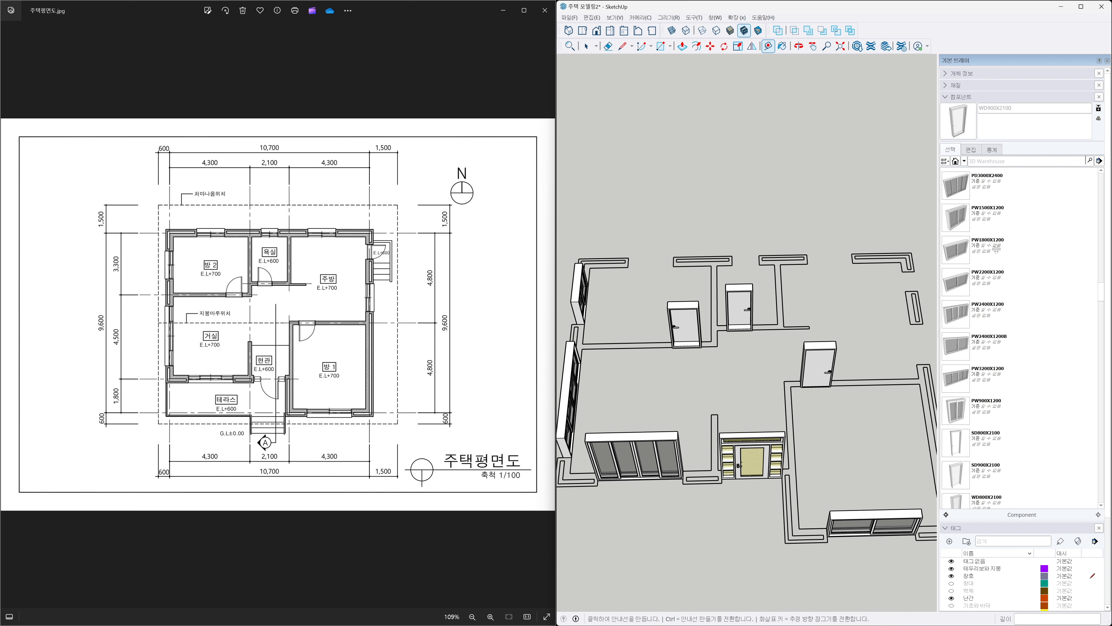
pyautogui.click(955, 227)
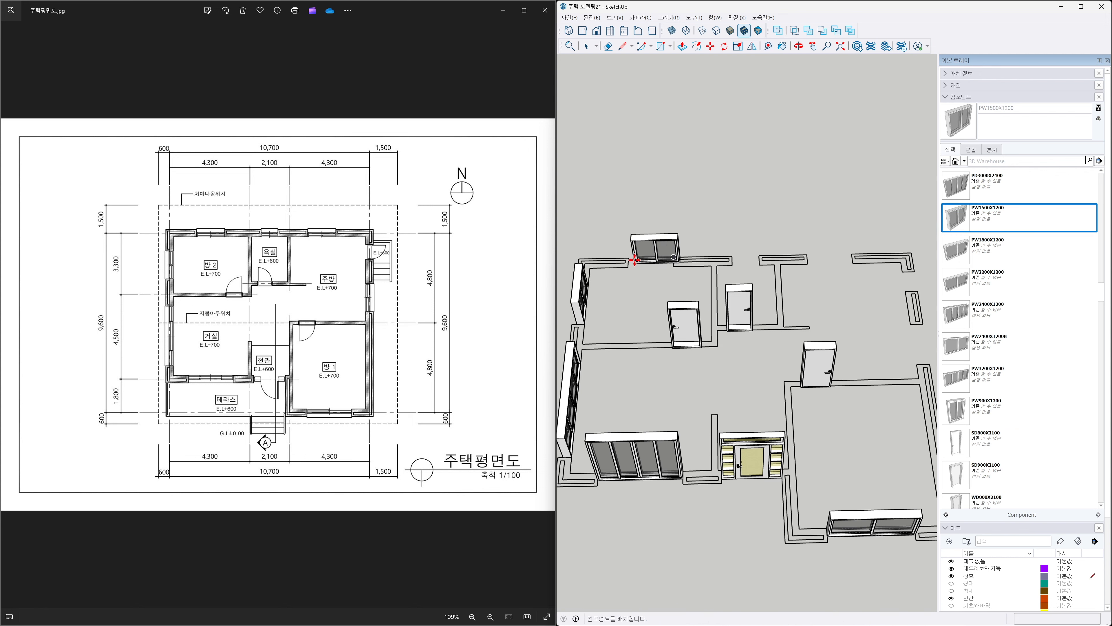
pyautogui.scroll(3, 640, 250)
pyautogui.moveTo(640, 248); pyautogui.dragTo(811, 247, button='middle')
pyautogui.scroll(2, 812, 247)
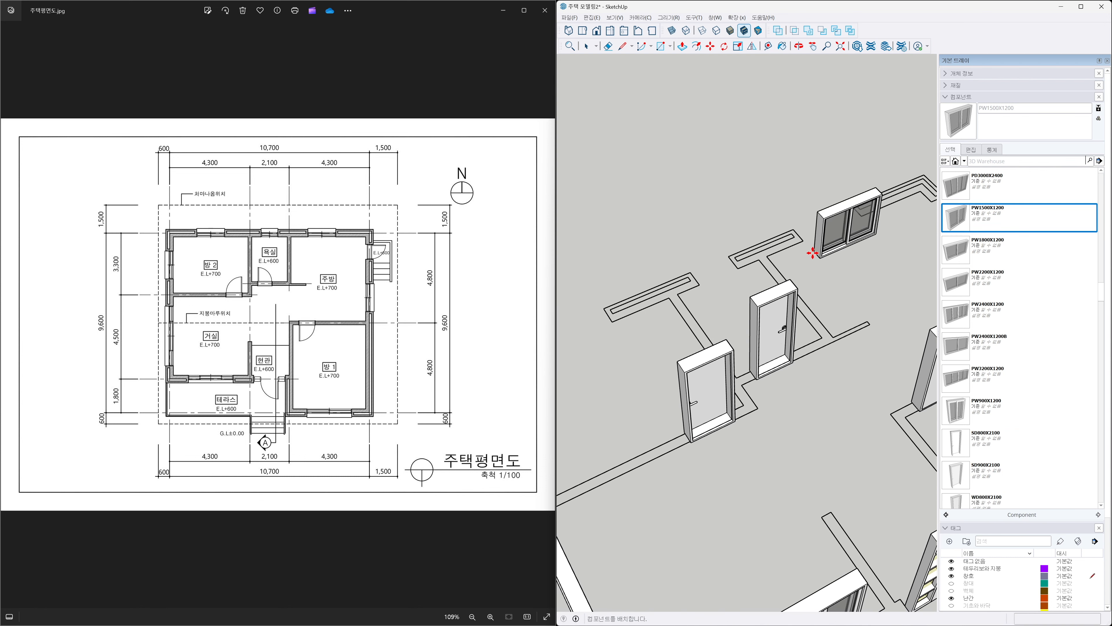
pyautogui.keyDown('shift'); pyautogui.moveTo(722, 316); pyautogui.dragTo(856, 275, button='middle'); pyautogui.keyUp('shift')
pyautogui.scroll(3, 735, 288)
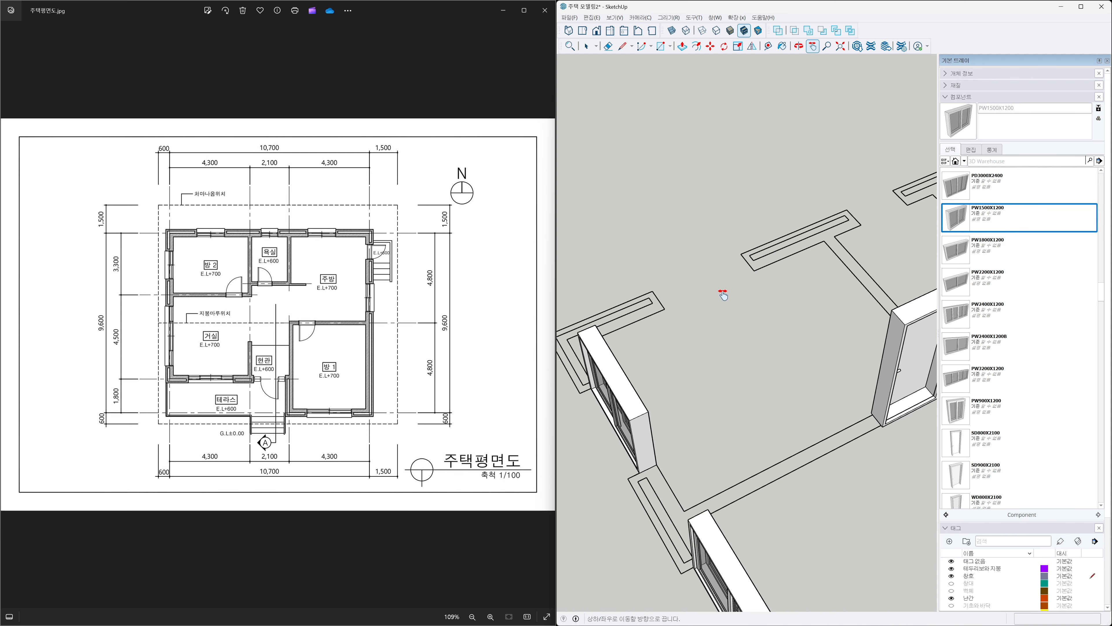
pyautogui.click(641, 291)
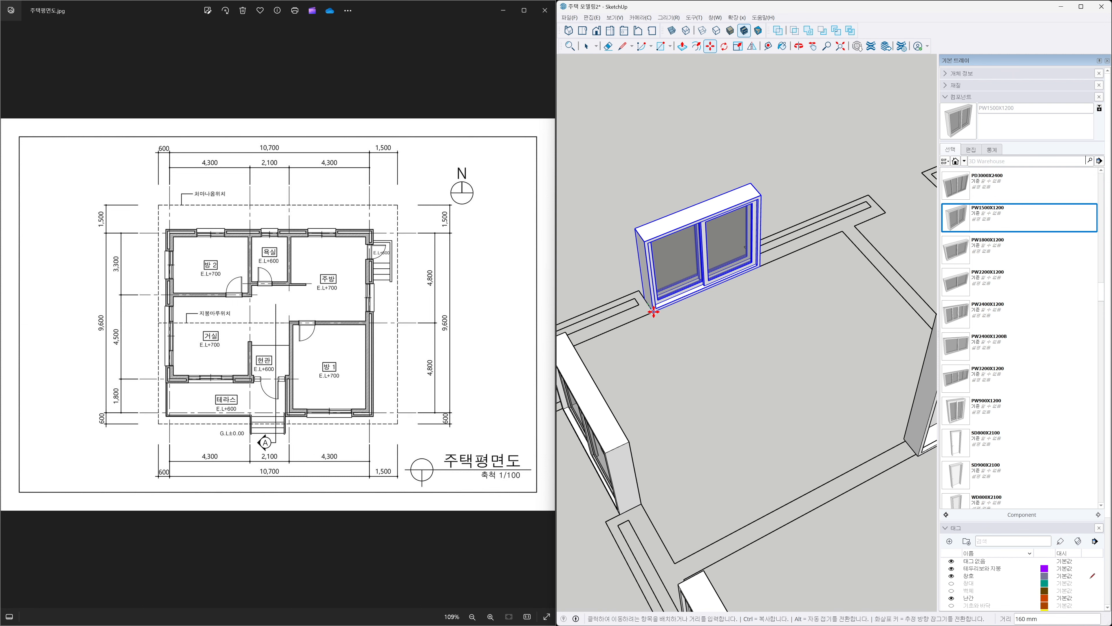
# Place a PW900X1200 window component at the corner of the next window opening along the north wall.
pyautogui.scroll(-1, 688, 317)
pyautogui.scroll(-1, 689, 317)
pyautogui.press('h')
pyautogui.moveTo(854, 268); pyautogui.dragTo(718, 309)
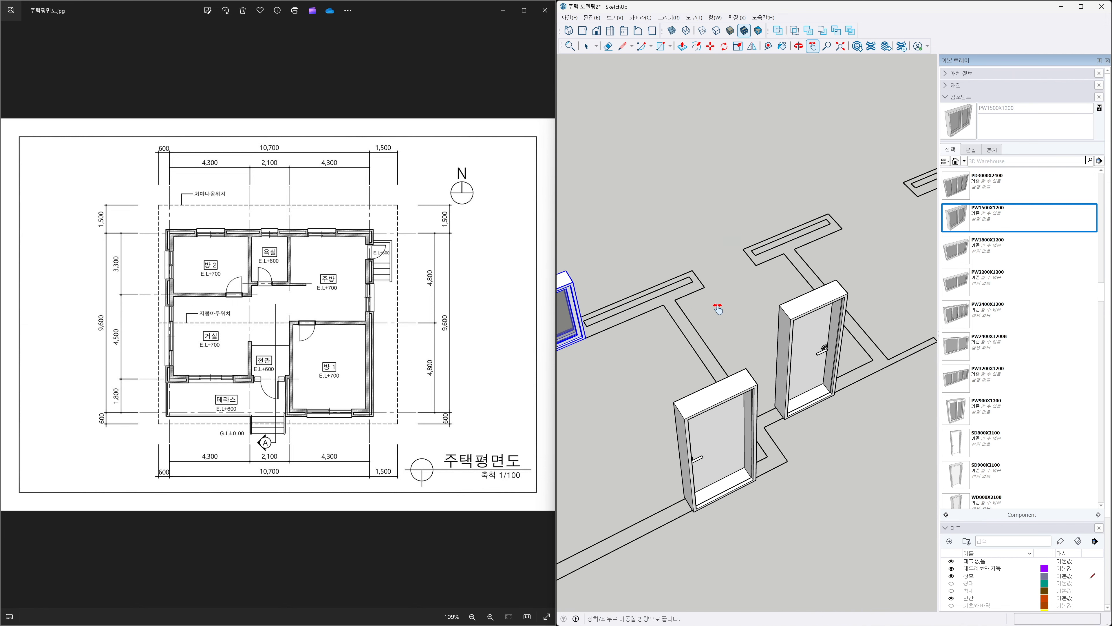
pyautogui.scroll(1, 718, 308)
pyautogui.press('t')
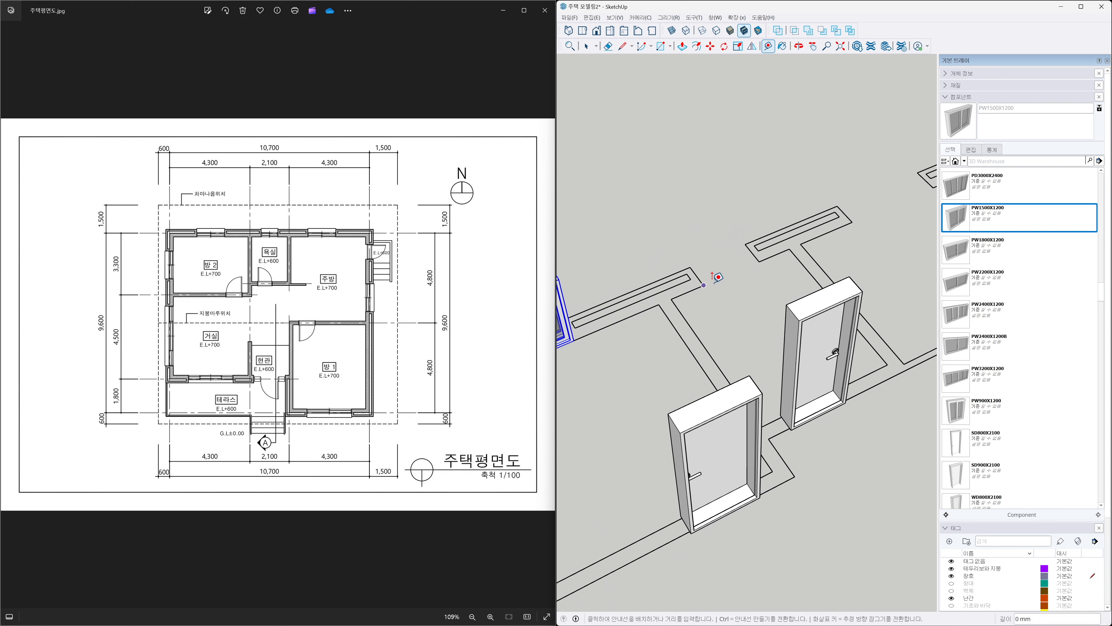
pyautogui.press('Escape')
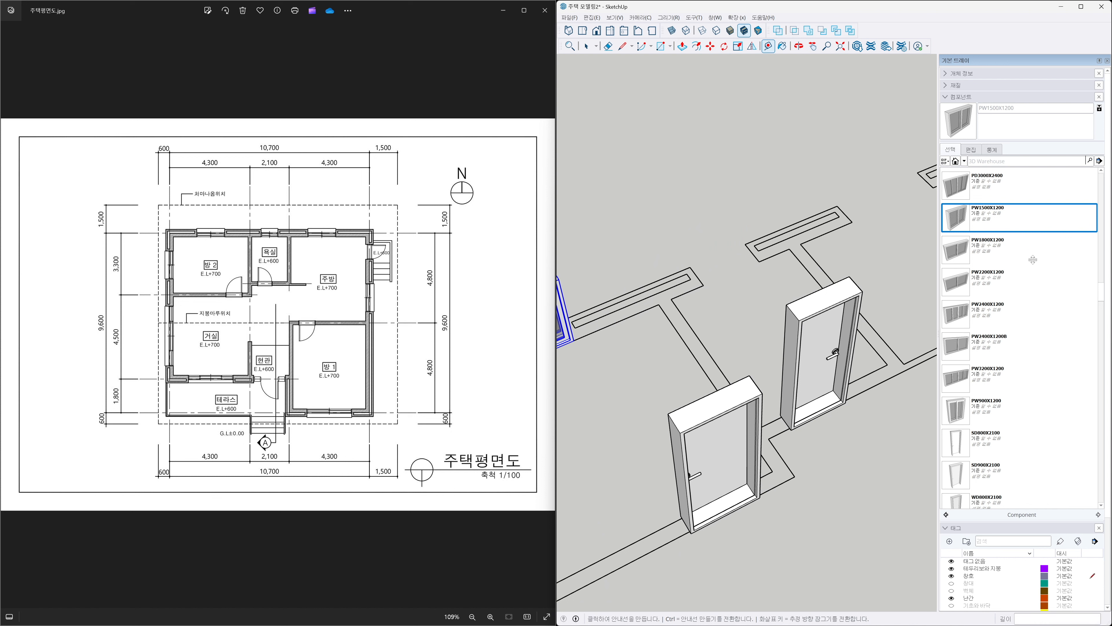
pyautogui.scroll(1, 1034, 263)
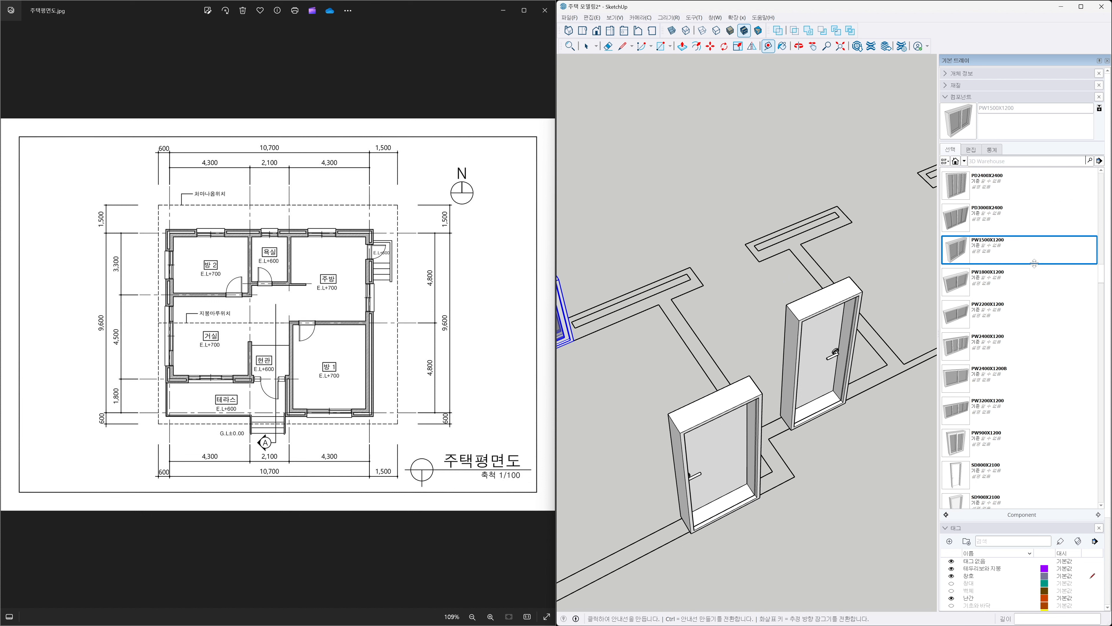
pyautogui.scroll(2, 1034, 263)
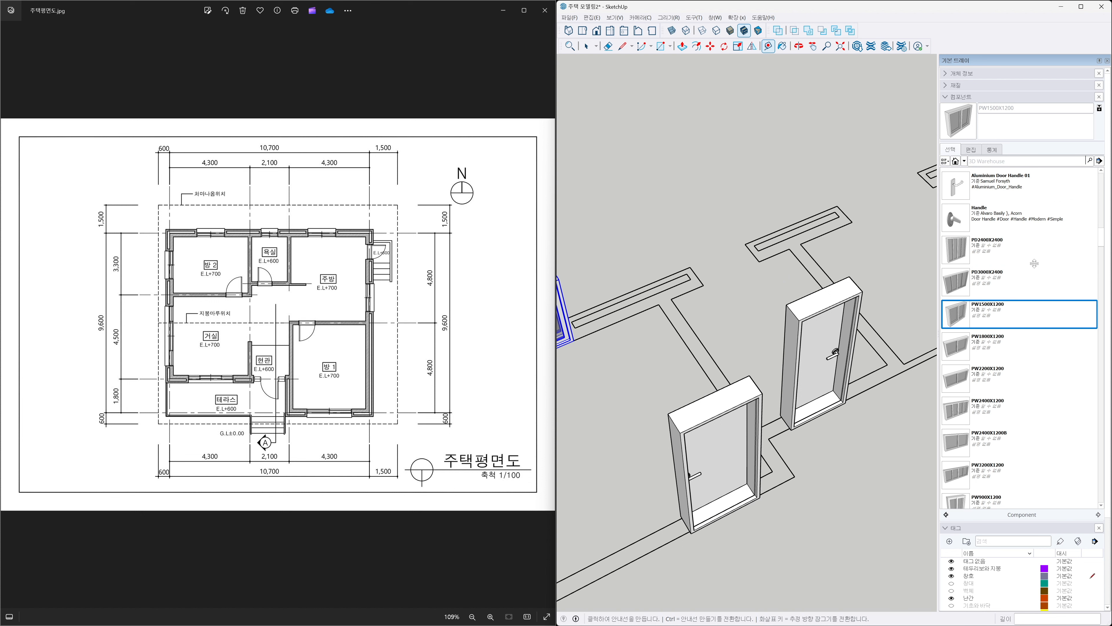
pyautogui.scroll(-3, 1039, 342)
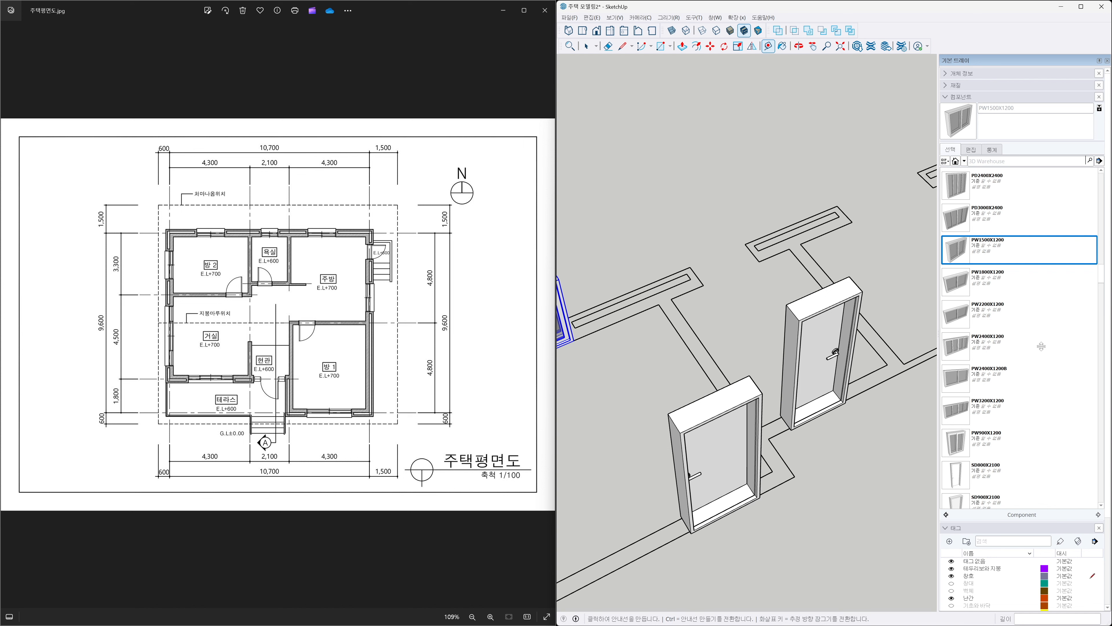
pyautogui.click(955, 413)
pyautogui.click(692, 266)
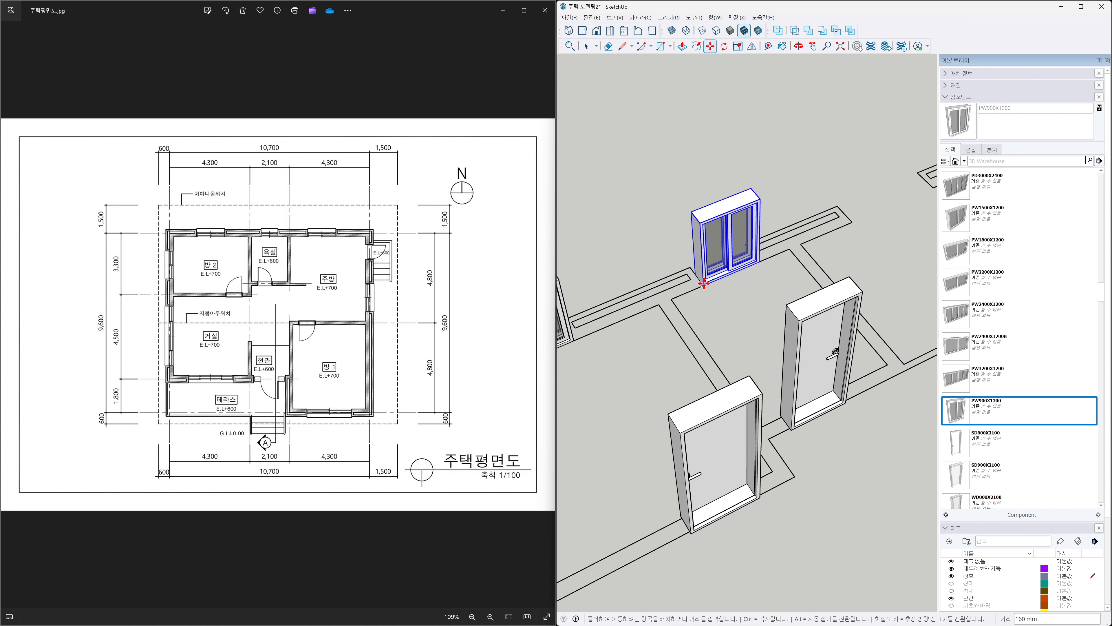
# Measure the window opening at the far end of the north wall with the Tape Measure.
pyautogui.scroll(-1, 707, 289)
pyautogui.scroll(-2, 708, 290)
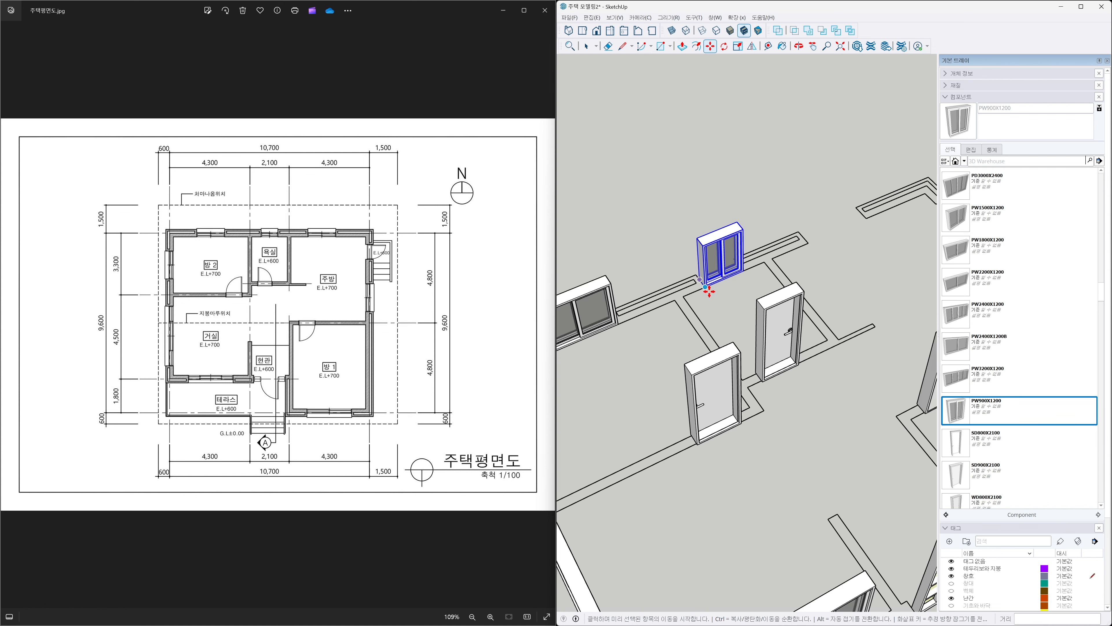
pyautogui.press('h')
pyautogui.moveTo(838, 258); pyautogui.dragTo(744, 309)
pyautogui.scroll(3, 720, 304)
pyautogui.scroll(1, 716, 307)
pyautogui.press('t')
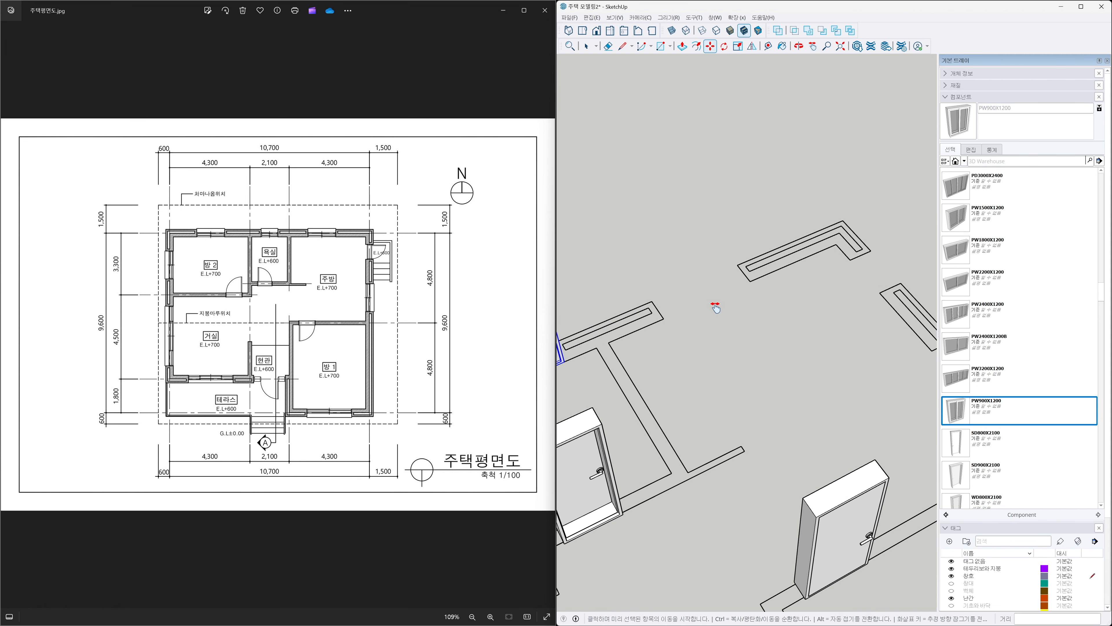
pyautogui.click(652, 301)
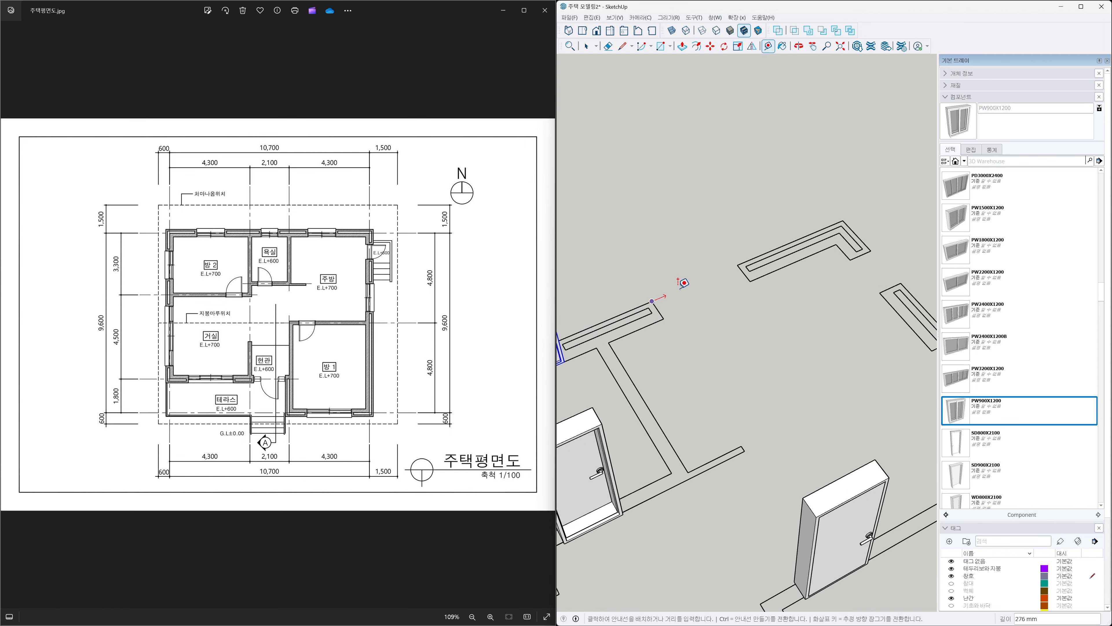
pyautogui.click(737, 265)
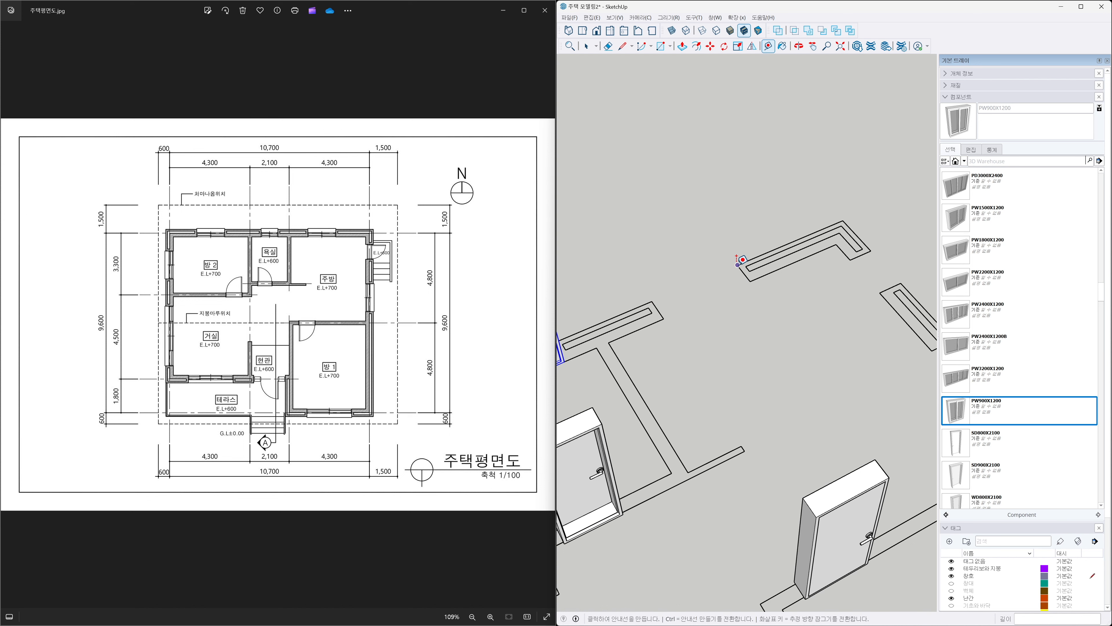
# Place a PW1500X1200 window component in that opening and move it 160 mm to fit the wall.
pyautogui.click(955, 224)
pyautogui.click(652, 301)
pyautogui.click(660, 311)
pyautogui.write('160')
pyautogui.press('Return')
pyautogui.press('space')
pyautogui.scroll(-5, 700, 332)
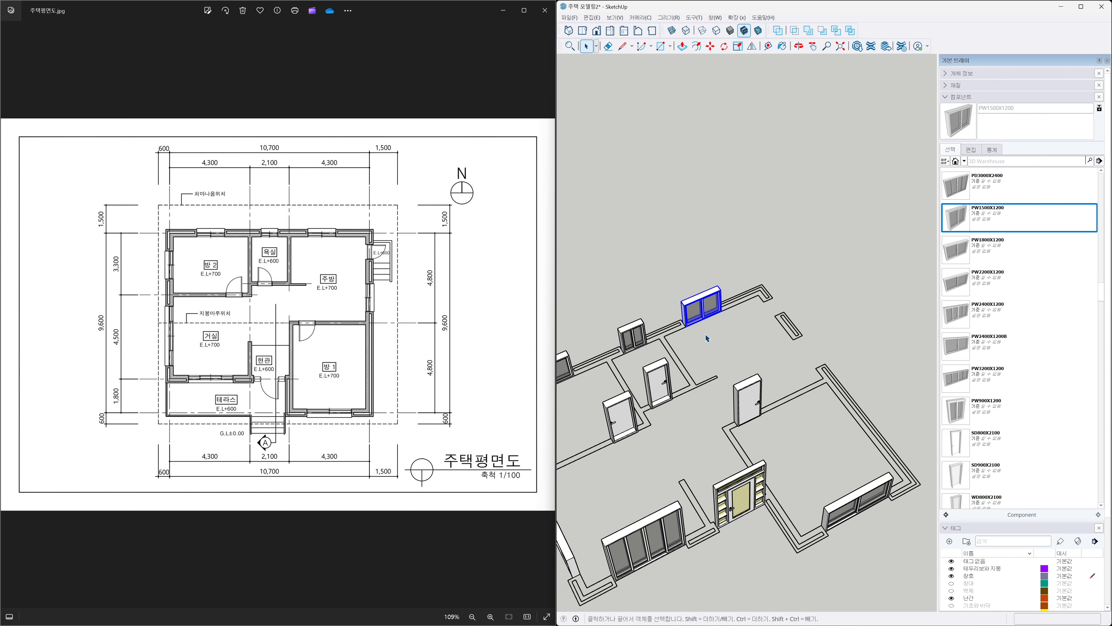
pyautogui.press('h')
pyautogui.moveTo(720, 349); pyautogui.dragTo(772, 282)
pyautogui.scroll(-3, 766, 294)
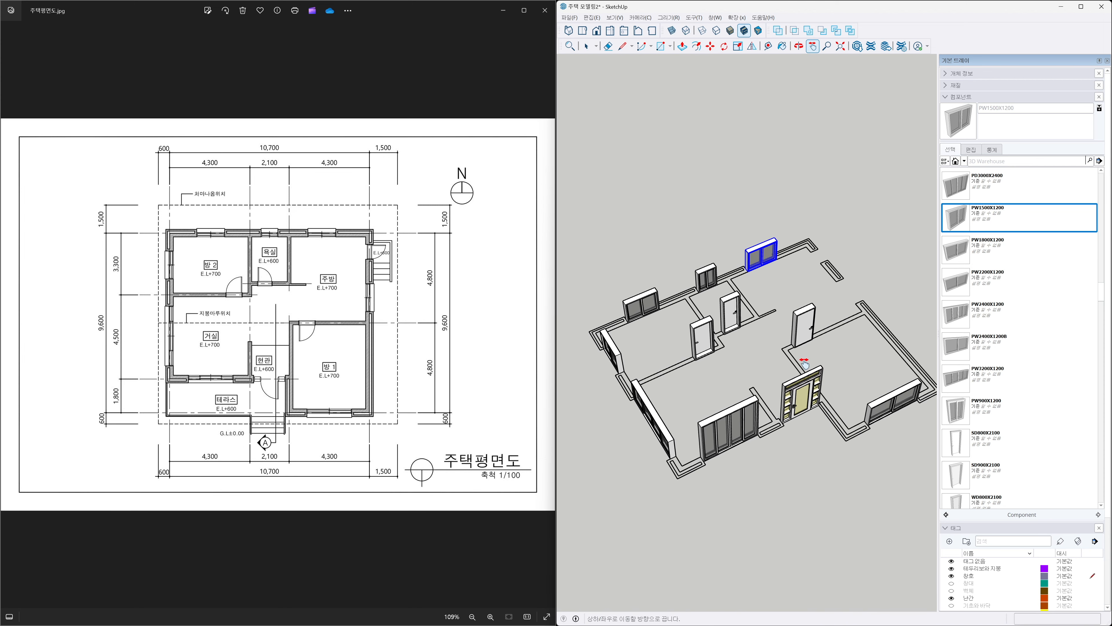
pyautogui.press('space')
pyautogui.press('h')
pyautogui.moveTo(835, 300); pyautogui.dragTo(721, 363)
pyautogui.scroll(3, 721, 334)
pyautogui.scroll(4, 721, 336)
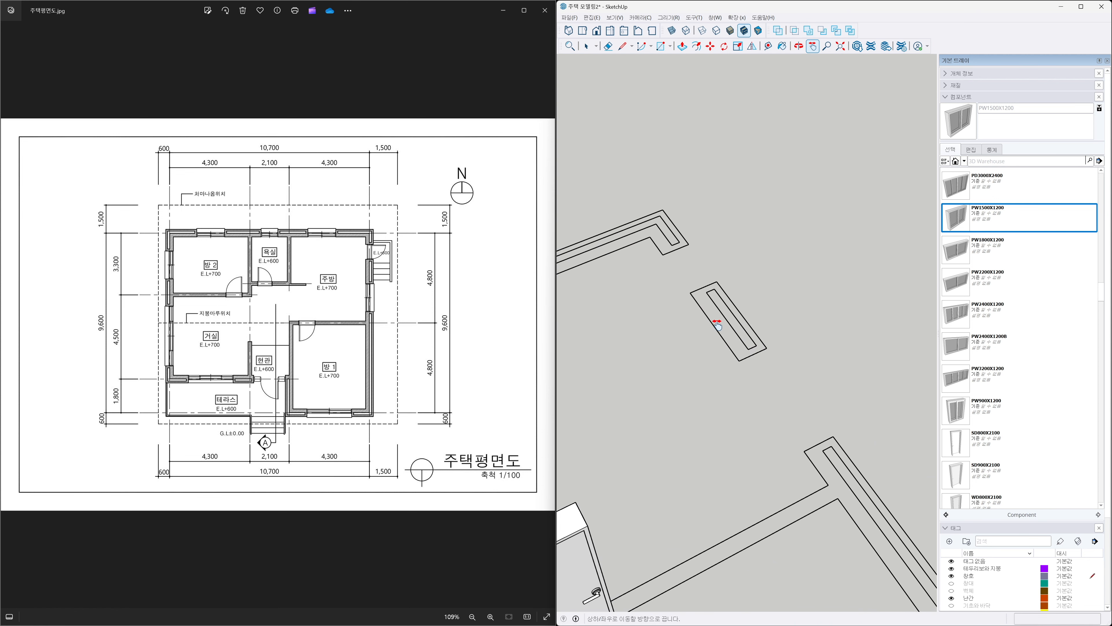
pyautogui.press('t')
pyautogui.click(689, 244)
pyautogui.press('Escape')
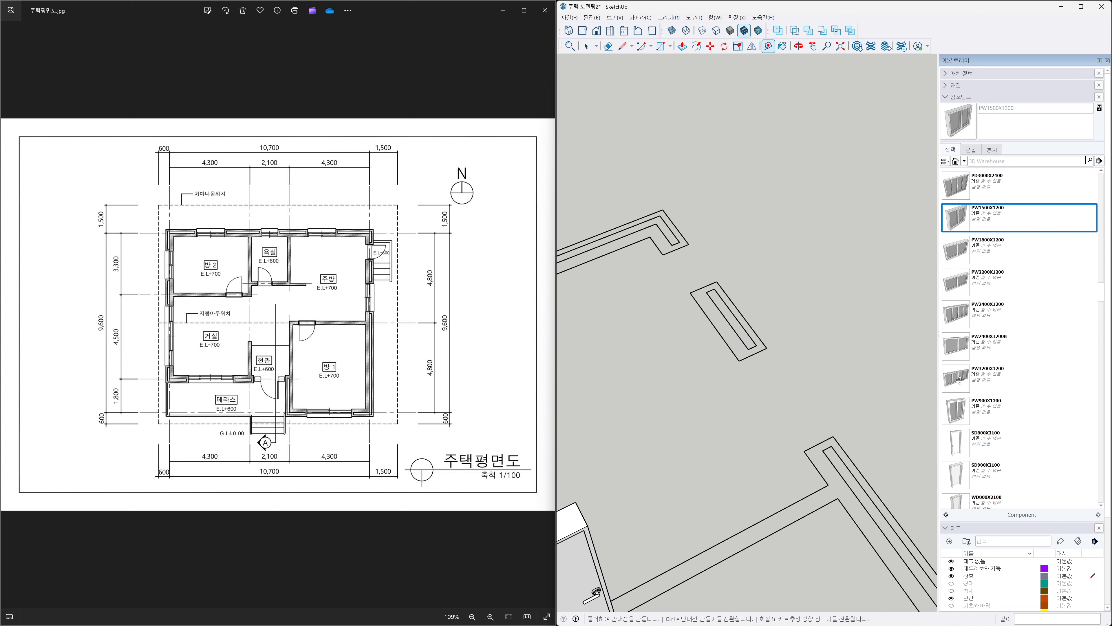
# Place an SD800X2100 door component at the corner of the door opening and rotate it 90° to stand in the wall.
pyautogui.click(985, 440)
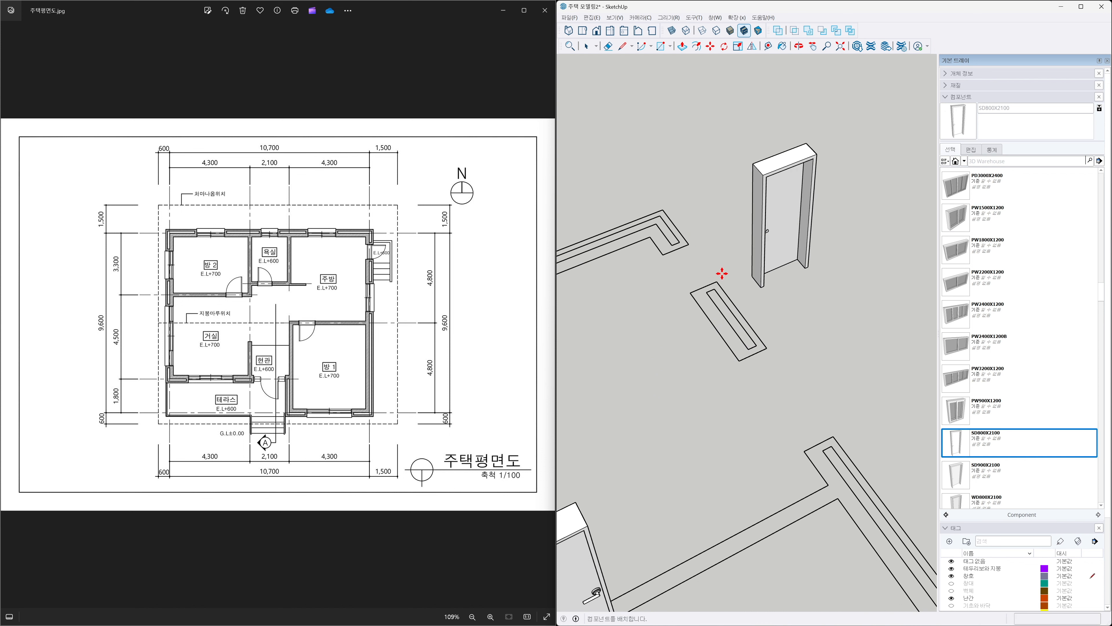
pyautogui.click(676, 250)
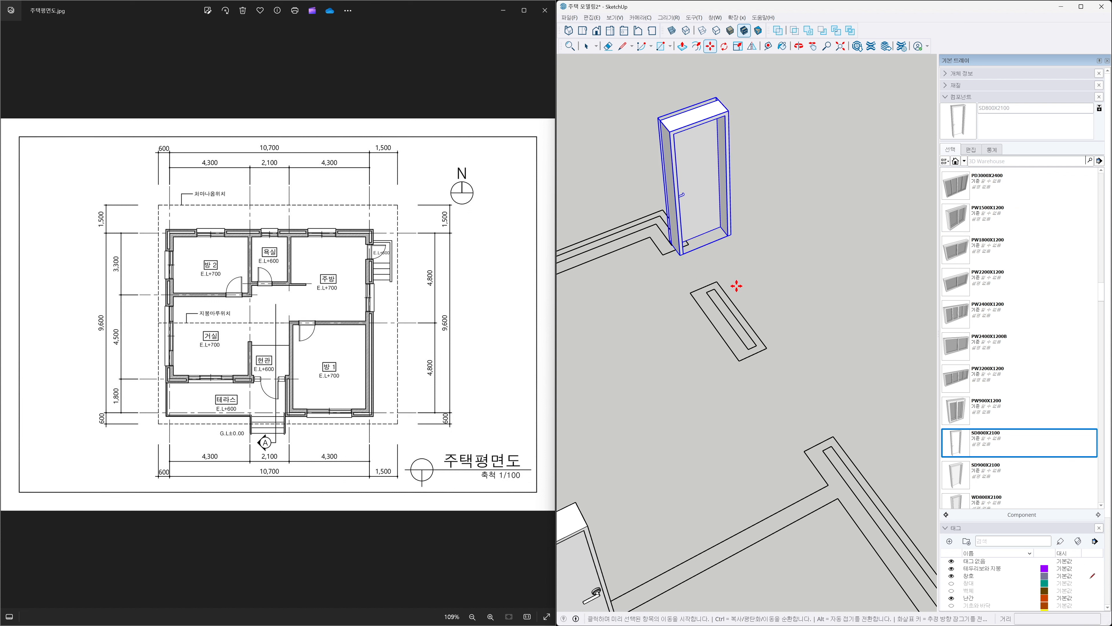
pyautogui.press('q')
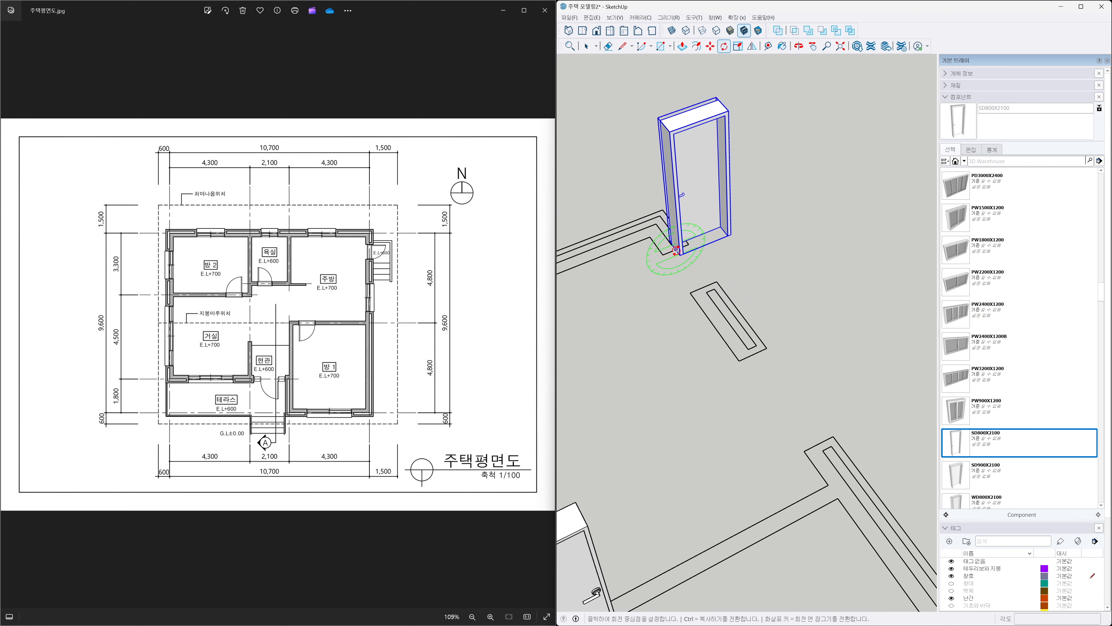
pyautogui.click(676, 250)
pyautogui.click(774, 219)
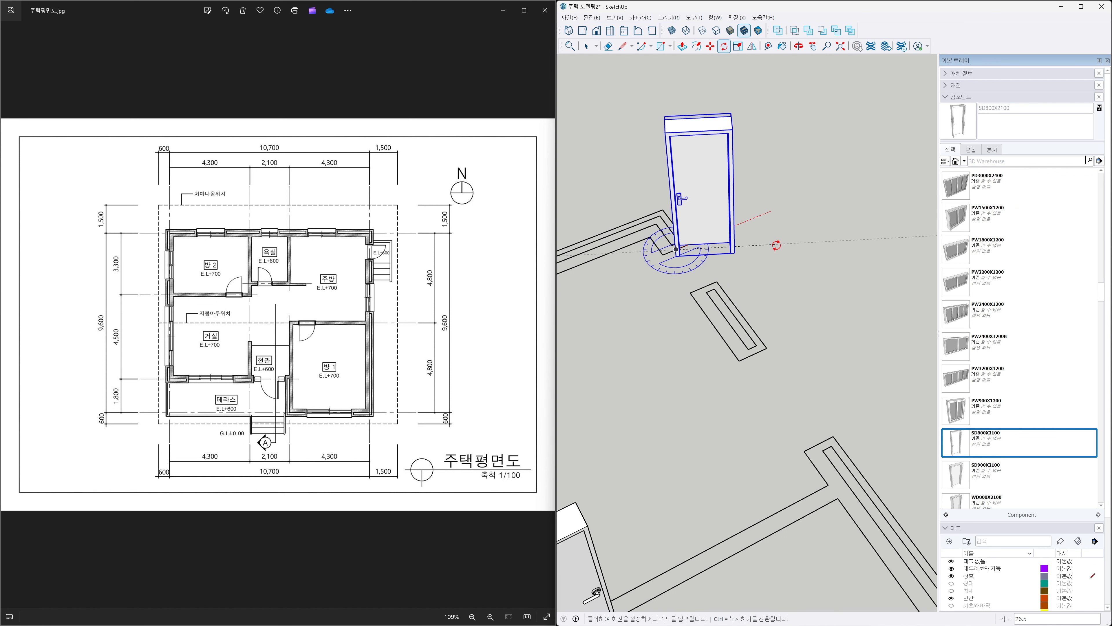
pyautogui.click(776, 245)
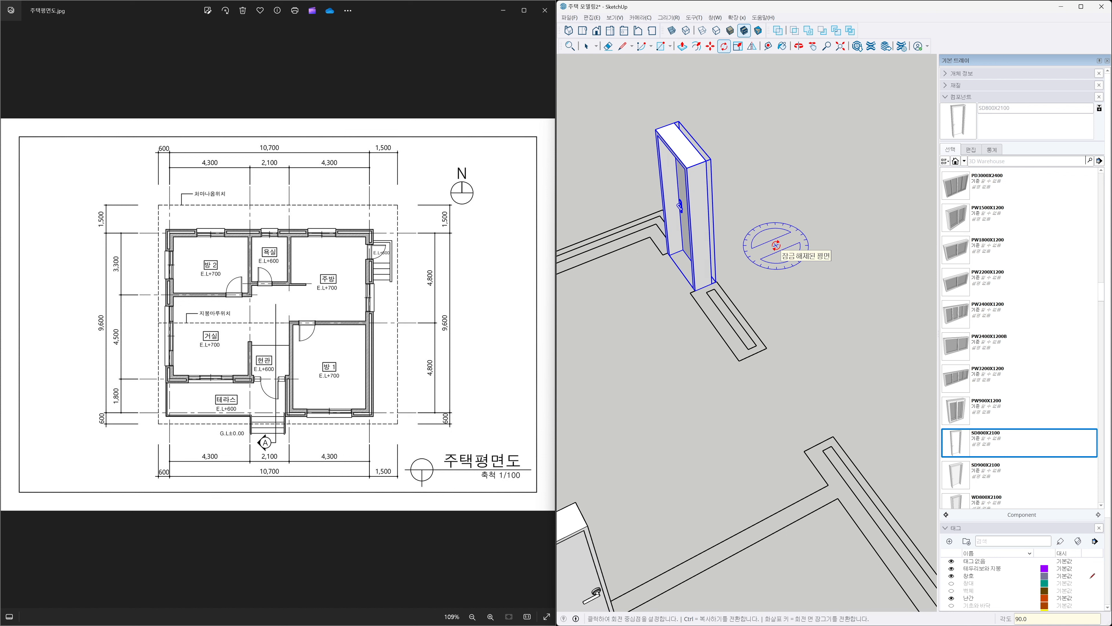
pyautogui.press('space')
pyautogui.click(744, 308)
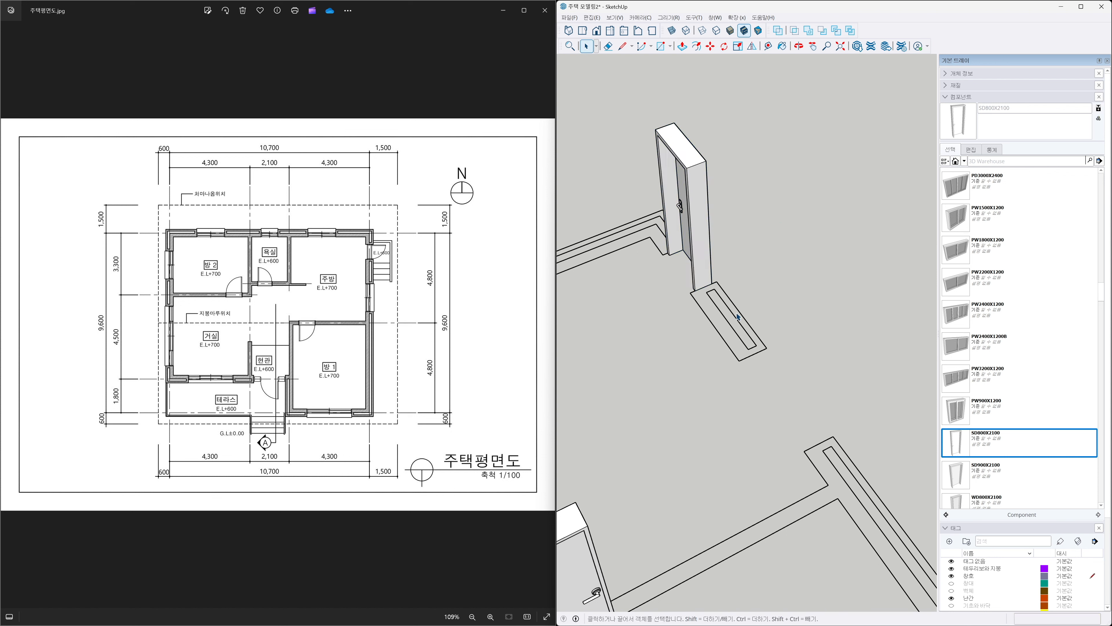
pyautogui.press('h')
pyautogui.moveTo(686, 318); pyautogui.dragTo(856, 372)
pyautogui.press('space')
pyautogui.click(776, 322)
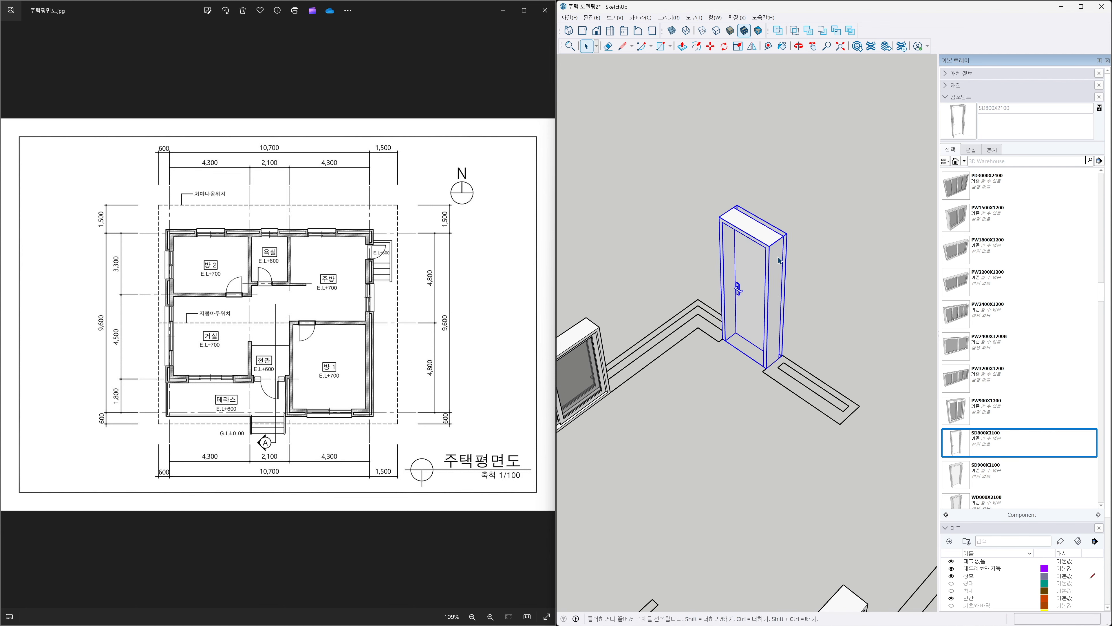
pyautogui.click(751, 46)
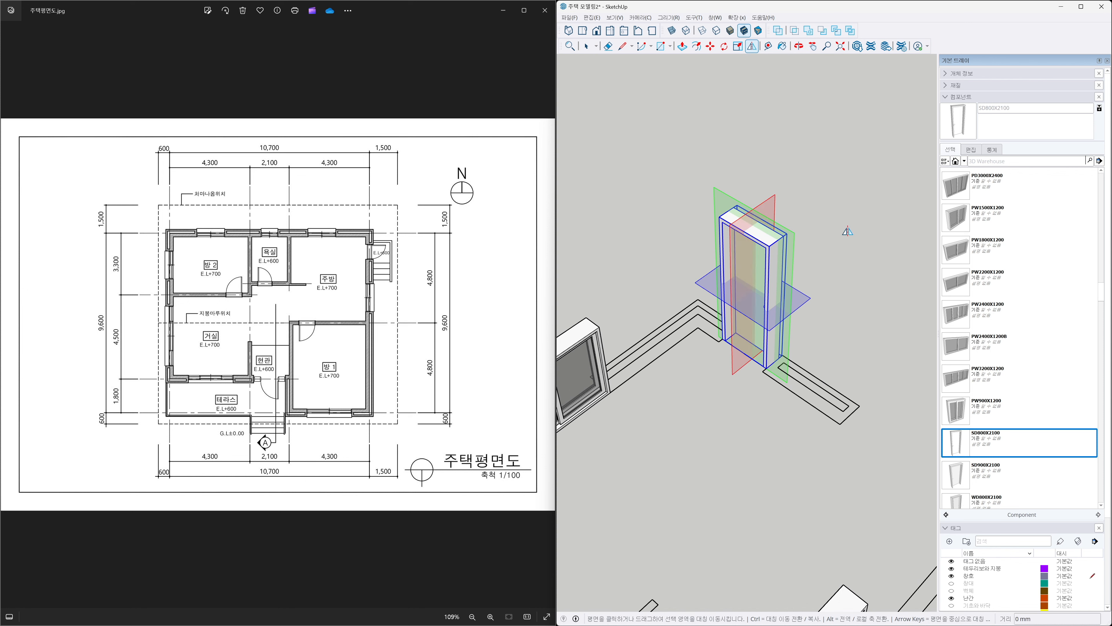
pyautogui.press('space')
pyautogui.click(846, 233)
# Measure the width of the next window opening with the Tape Measure.
pyautogui.scroll(-3, 762, 377)
pyautogui.moveTo(752, 405)
pyautogui.mouseDown(button='middle')
pyautogui.moveTo(827, 392)
pyautogui.moveTo(926, 315)
pyautogui.moveTo(767, 372)
pyautogui.moveTo(930, 362)
pyautogui.moveTo(608, 387)
pyautogui.moveTo(786, 407)
pyautogui.mouseUp(button='middle')
pyautogui.scroll(-1, 787, 406)
pyautogui.moveTo(901, 418); pyautogui.dragTo(699, 372, button='middle')
pyautogui.scroll(-3, 698, 376)
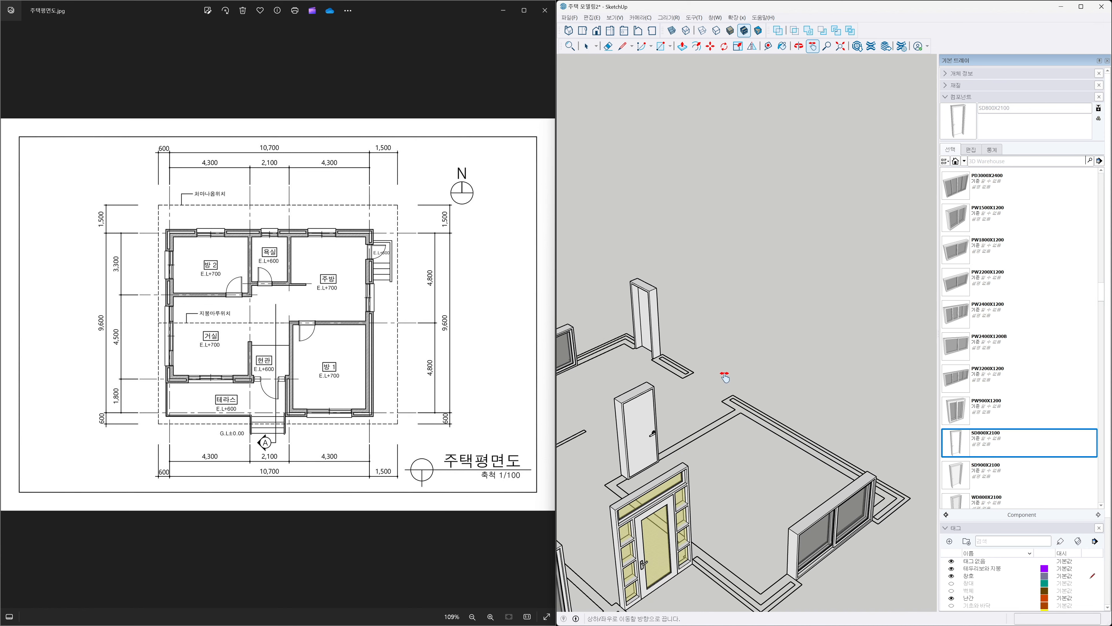
pyautogui.scroll(3, 696, 385)
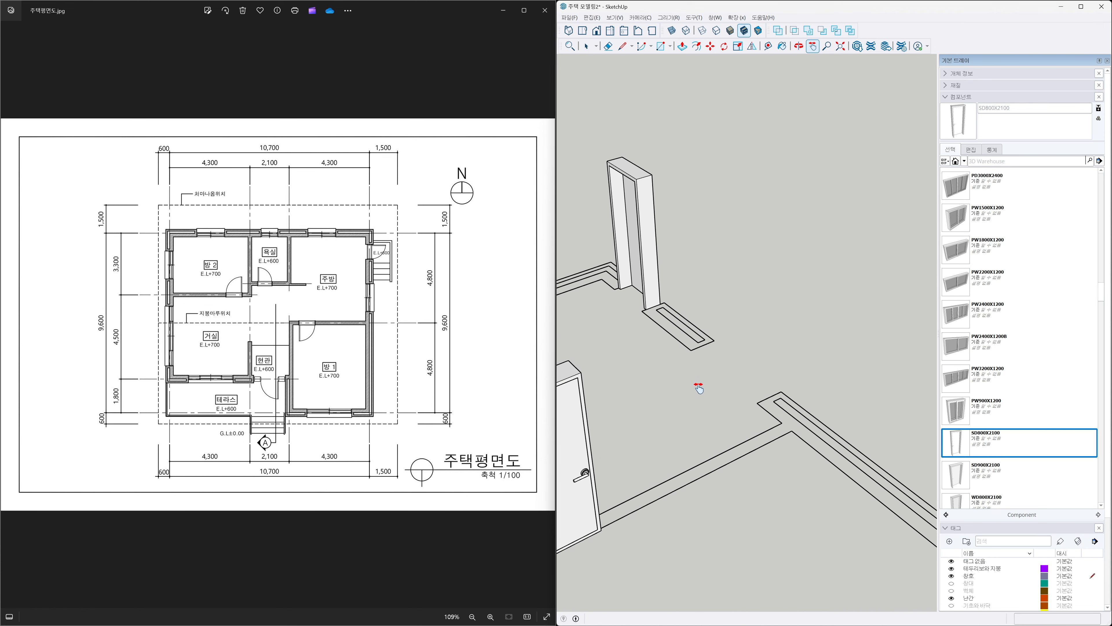
pyautogui.press('t')
pyautogui.click(714, 340)
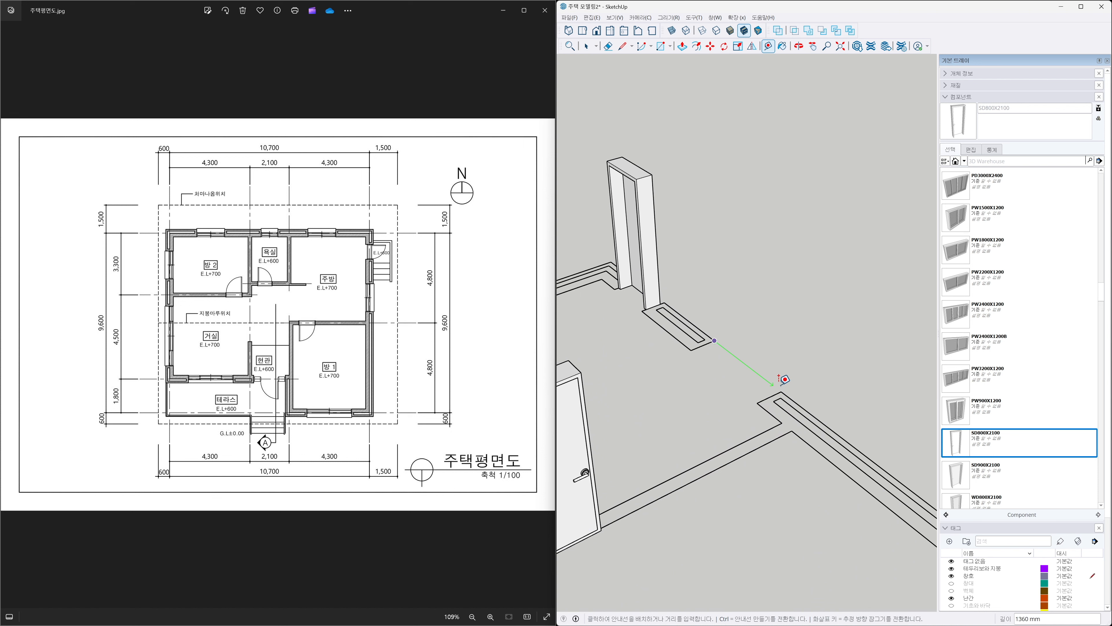
pyautogui.click(782, 391)
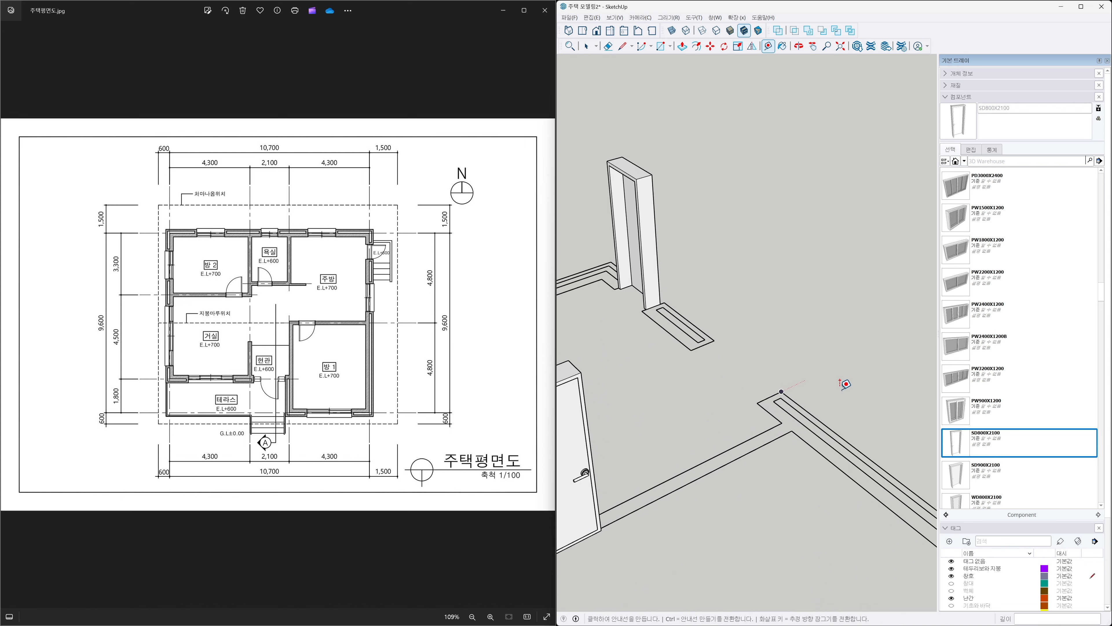
# Place a PW1500X1200 window component at the opening's corner and rotate it 90° to align with the wall.
pyautogui.click(956, 227)
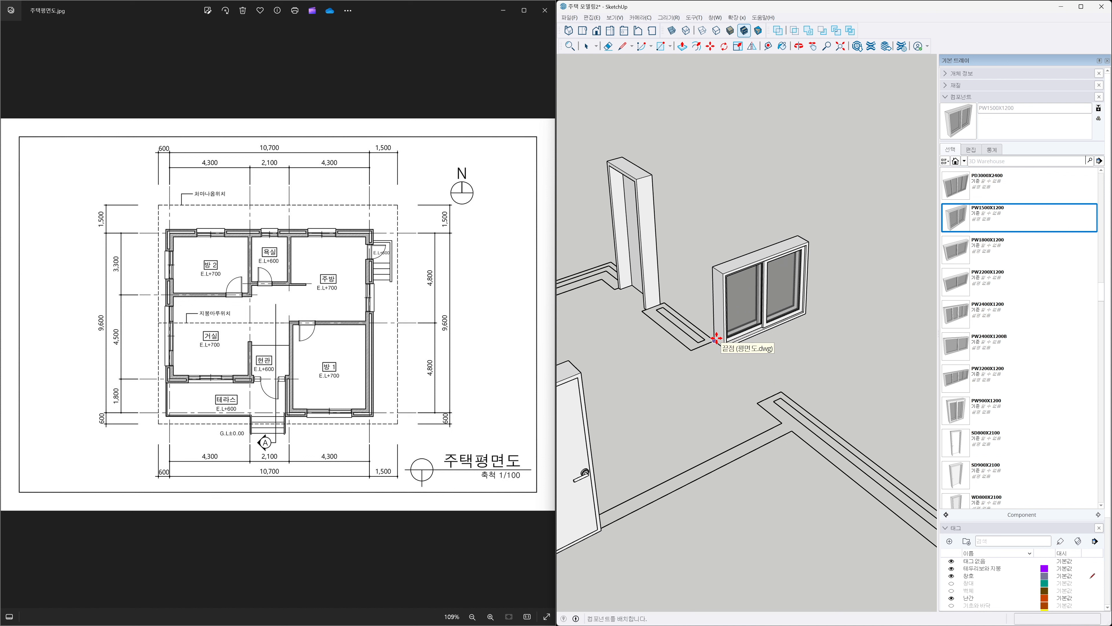
pyautogui.click(716, 339)
pyautogui.press('m')
pyautogui.press('q')
pyautogui.click(714, 340)
pyautogui.click(838, 288)
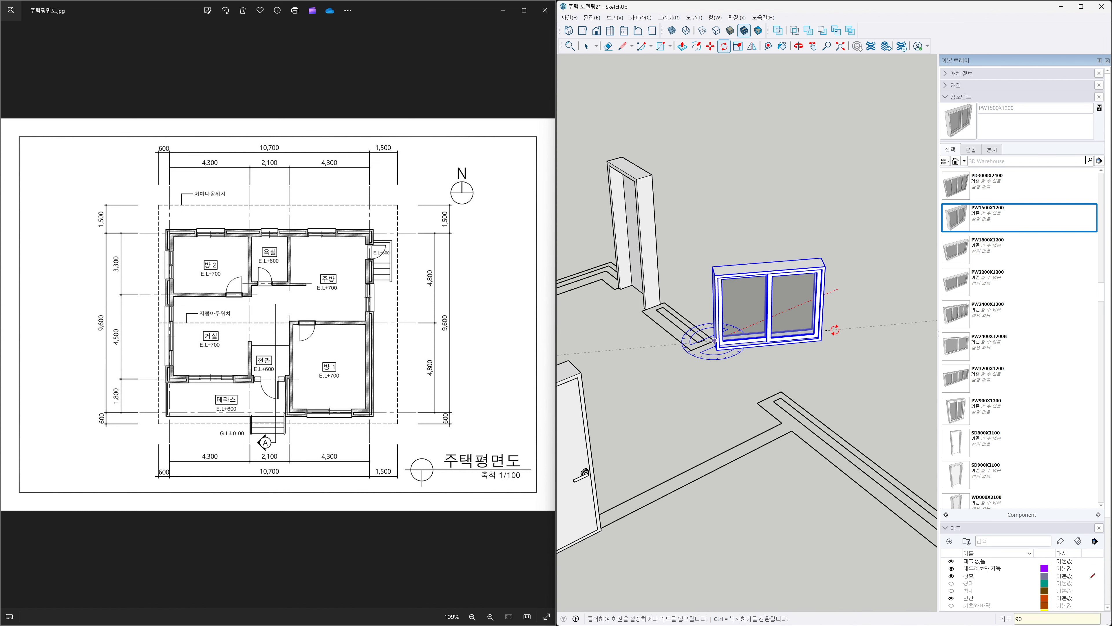
pyautogui.click(835, 330)
pyautogui.press('space')
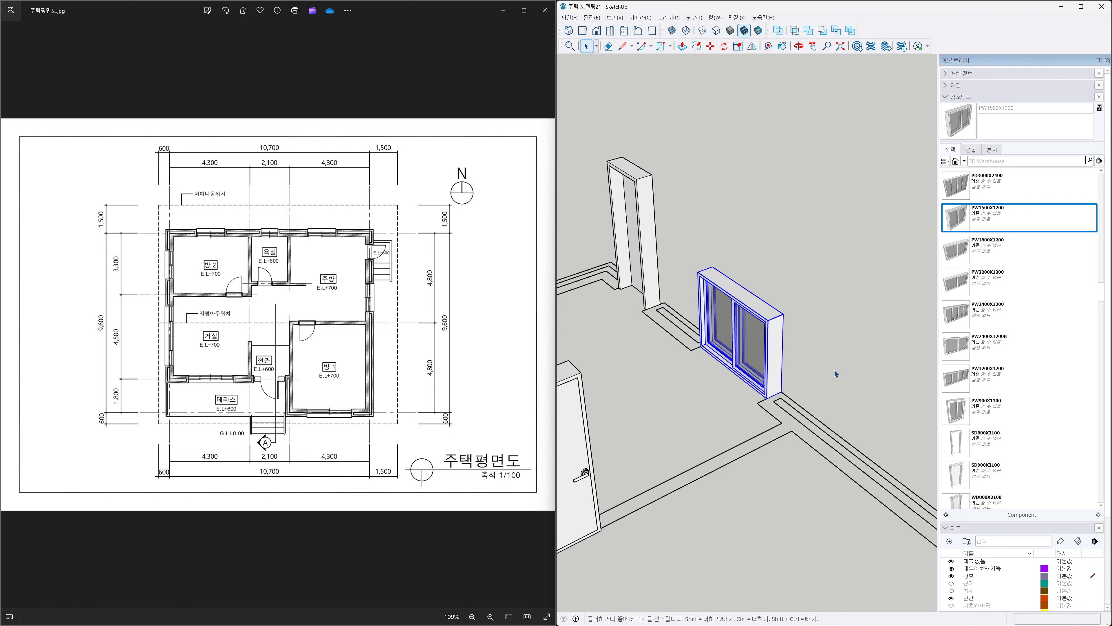
# Move the window so it sits at the corner of the wall opening.
pyautogui.press('m')
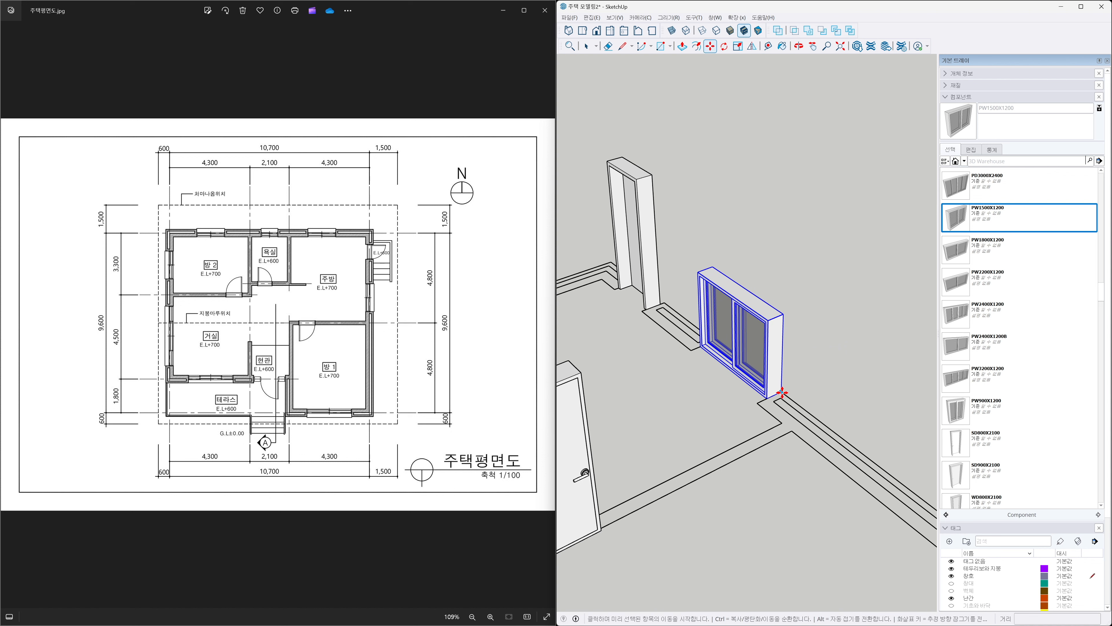
pyautogui.click(768, 397)
pyautogui.click(759, 401)
pyautogui.press('space')
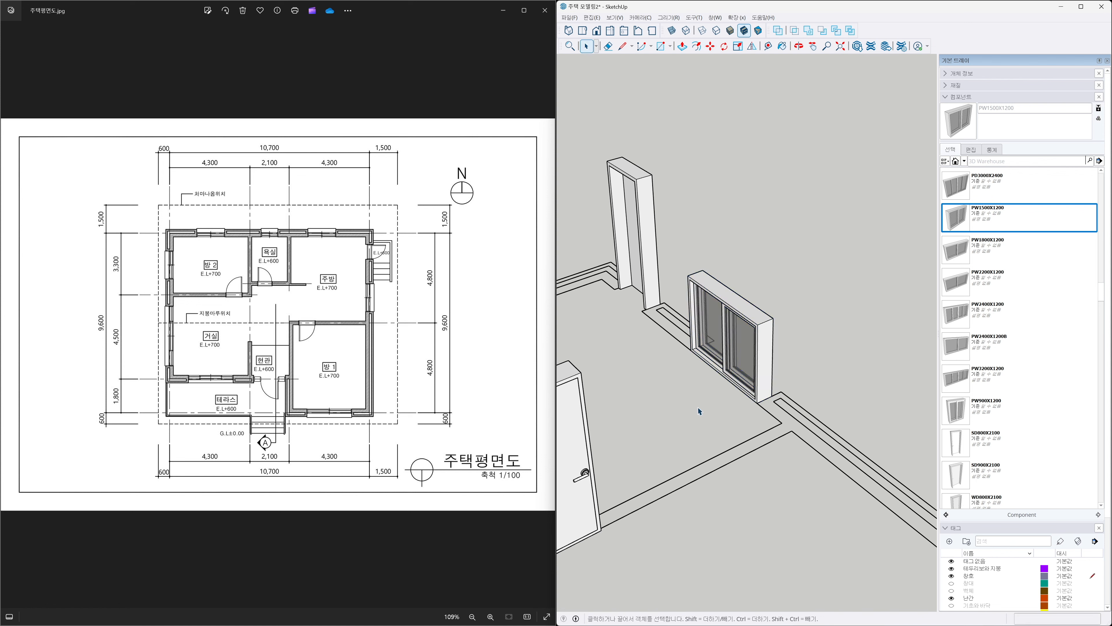
# Review all placed doors and windows in a parallel-projection top view against the reference floor plan drawing.
pyautogui.hotkey('shift', 'z')
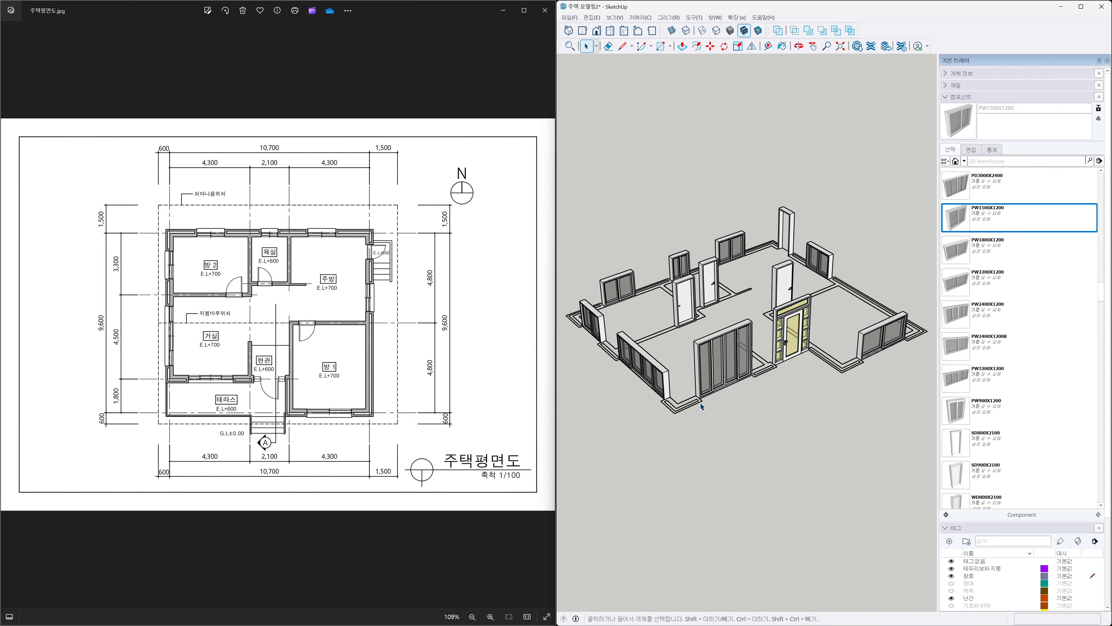
pyautogui.moveTo(756, 403); pyautogui.dragTo(738, 444, button='middle')
pyautogui.scroll(1, 760, 391)
pyautogui.scroll(1, 764, 390)
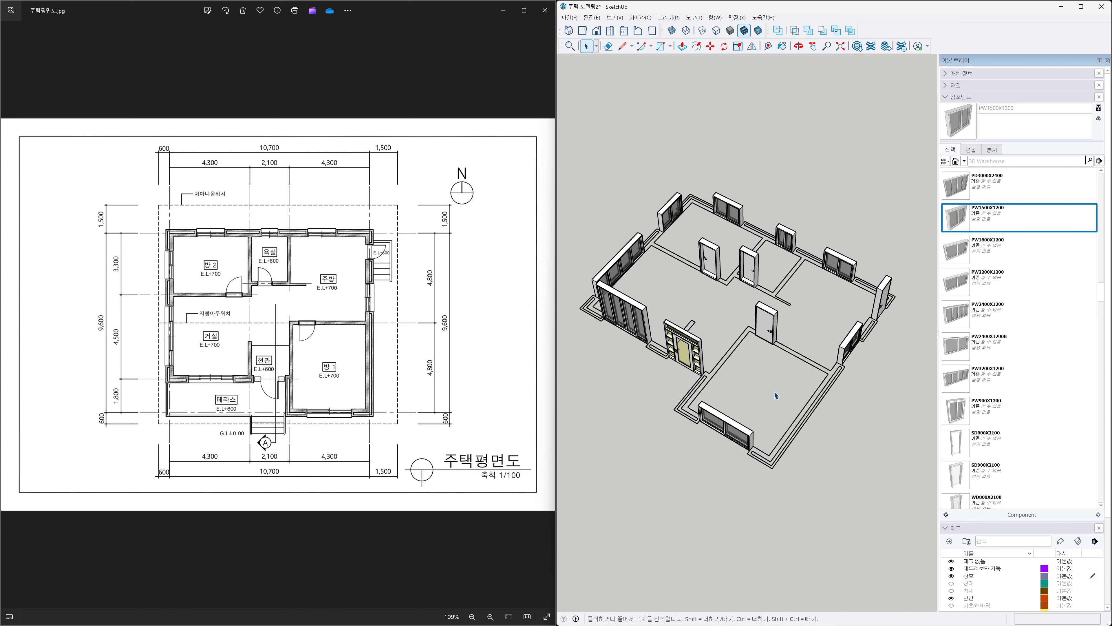
pyautogui.click(582, 32)
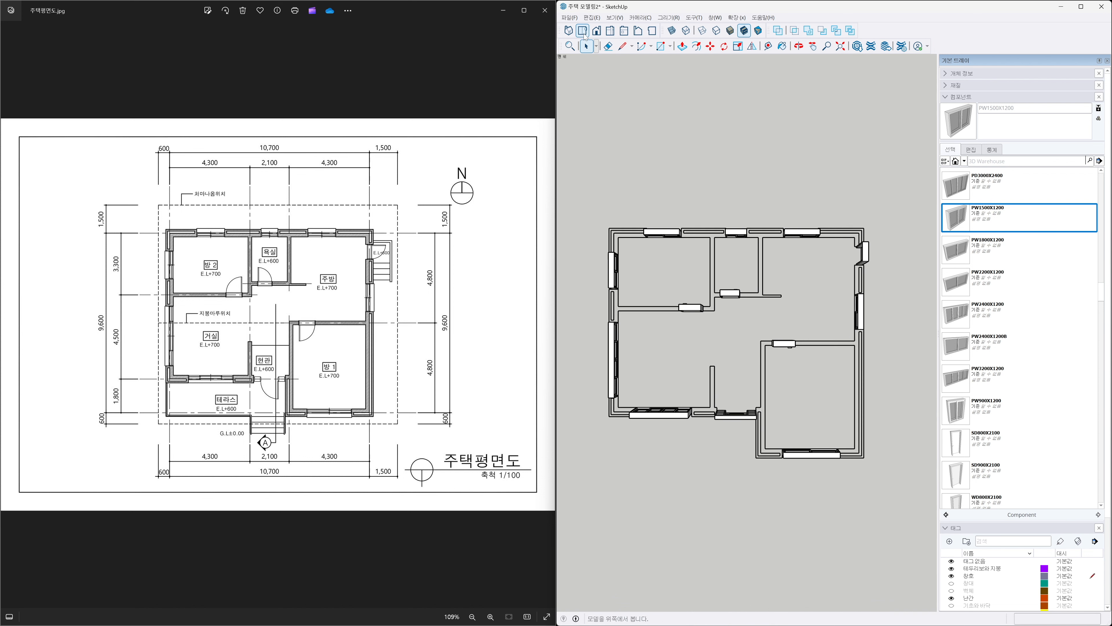
pyautogui.click(640, 18)
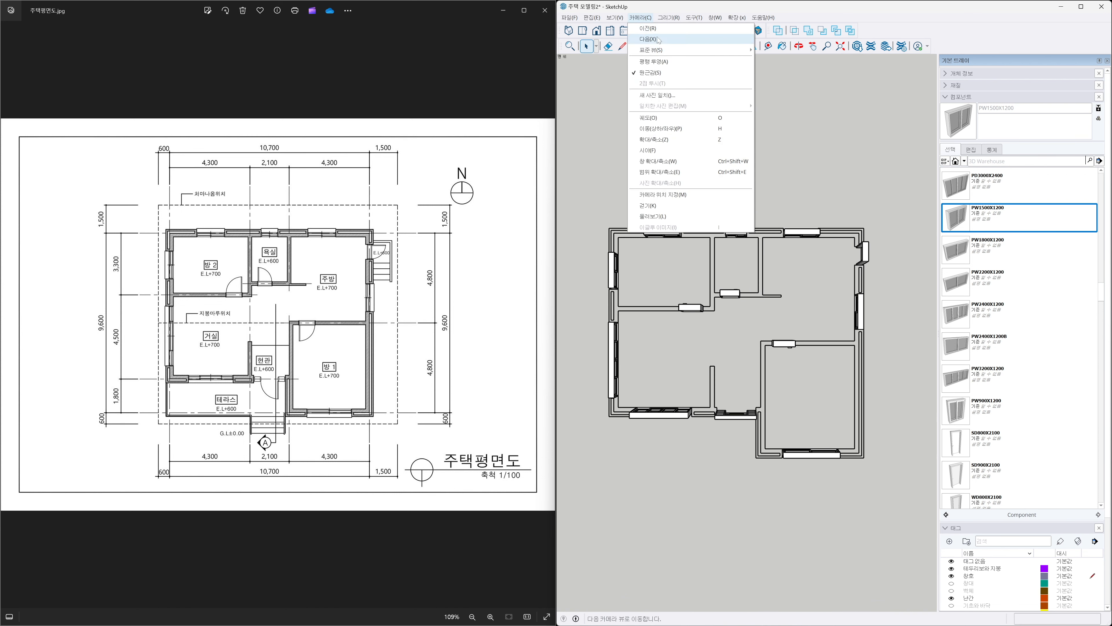
pyautogui.click(653, 61)
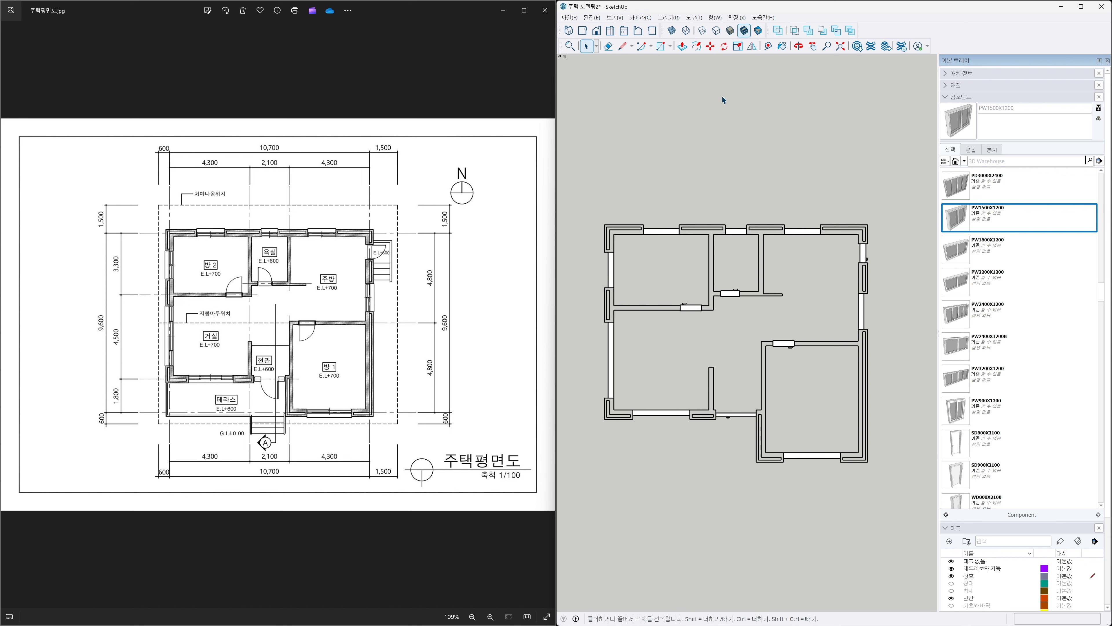
pyautogui.click(672, 31)
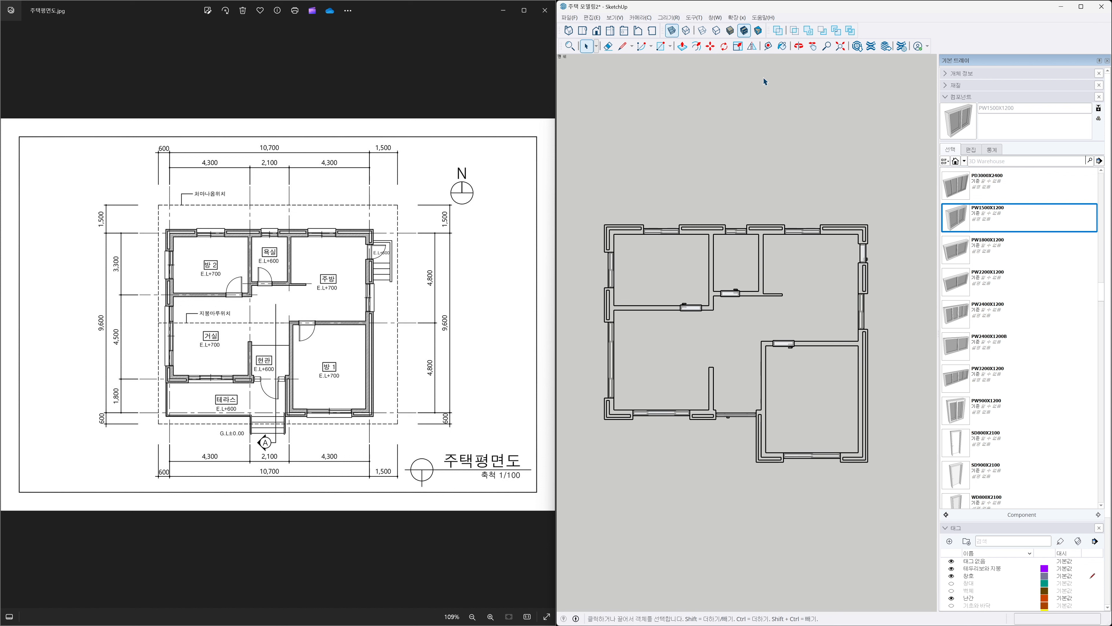
pyautogui.click(946, 96)
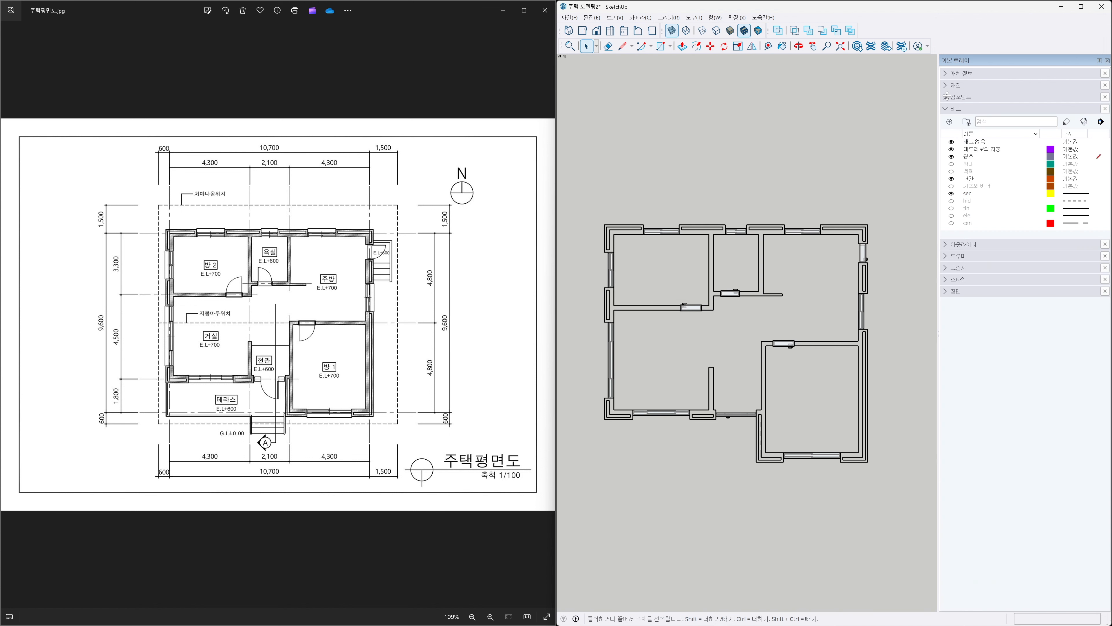
pyautogui.click(1099, 61)
pyautogui.hotkey('shift', 'z')
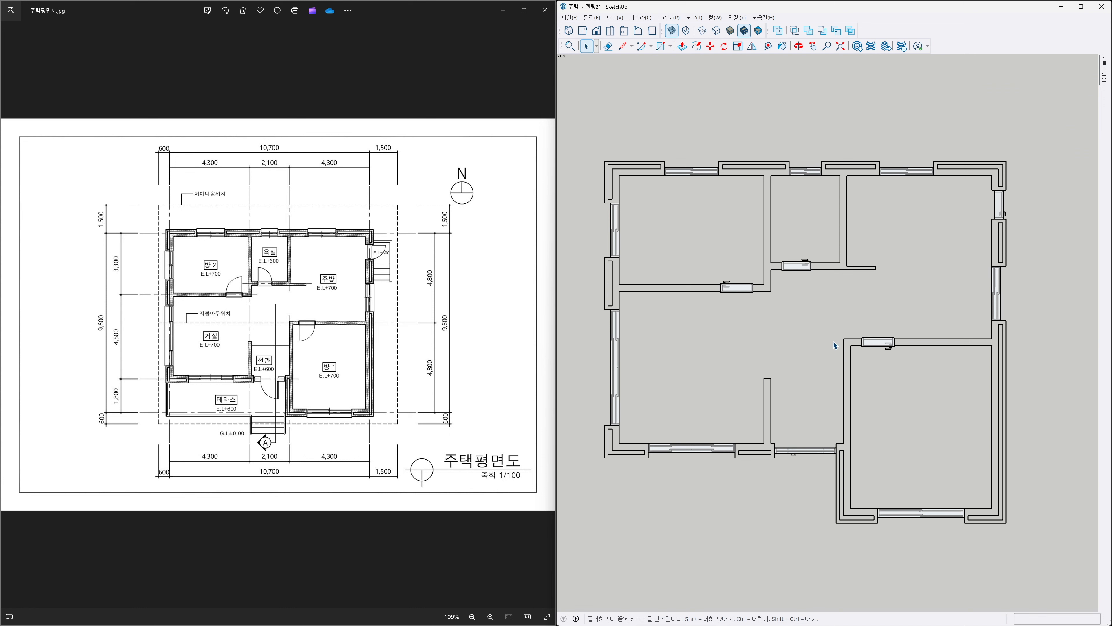
pyautogui.scroll(-1, 831, 342)
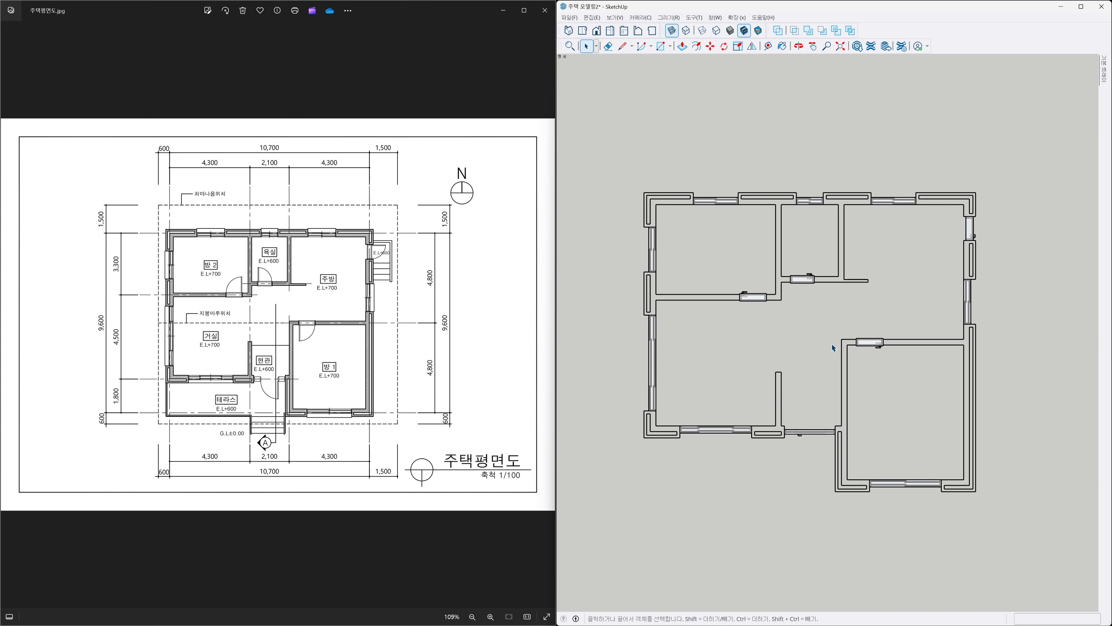
pyautogui.keyDown('shift'); pyautogui.moveTo(829, 348); pyautogui.dragTo(836, 373, button='middle'); pyautogui.keyUp('shift')
pyautogui.scroll(1, 836, 376)
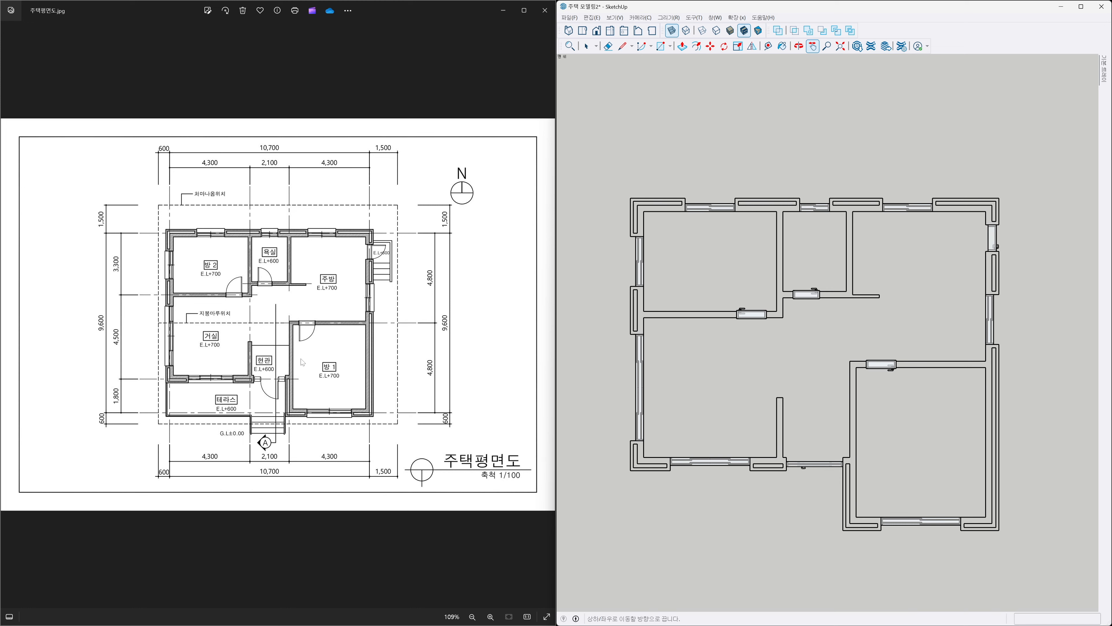
pyautogui.scroll(1, 302, 361)
pyautogui.scroll(1, 302, 362)
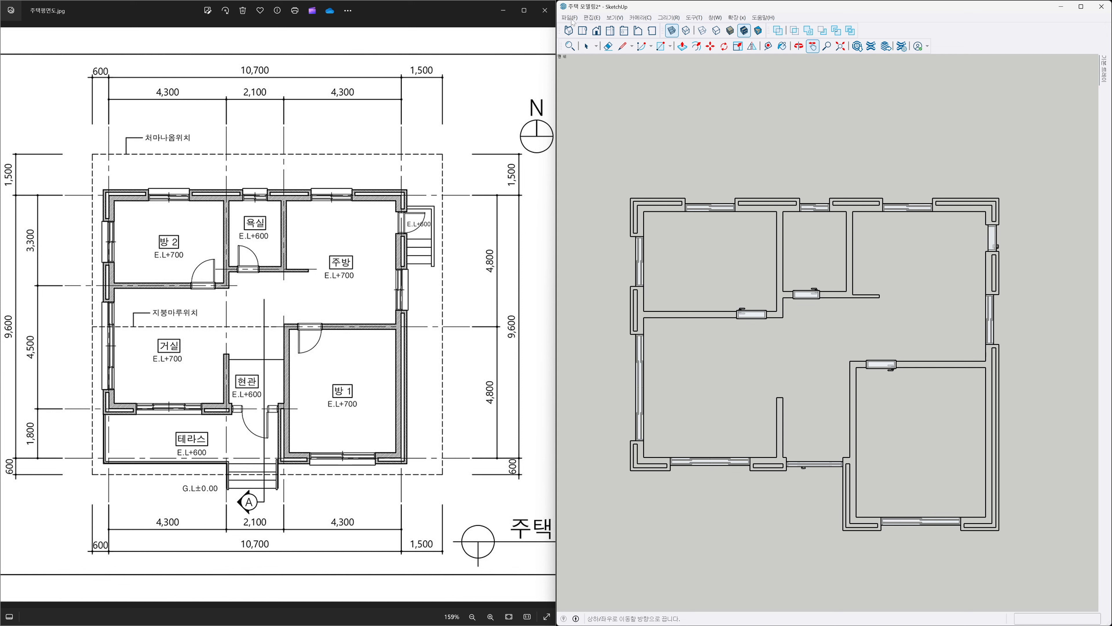
# Switch to an isometric perspective view and orbit around the model to inspect the placed doors and windows.
pyautogui.click(569, 32)
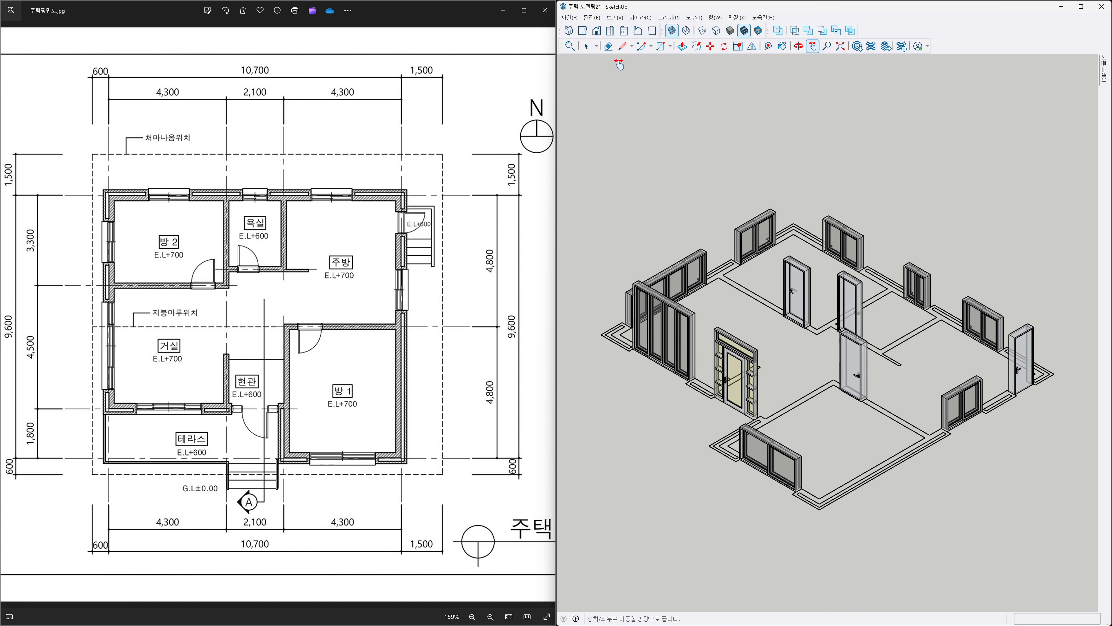
pyautogui.click(650, 19)
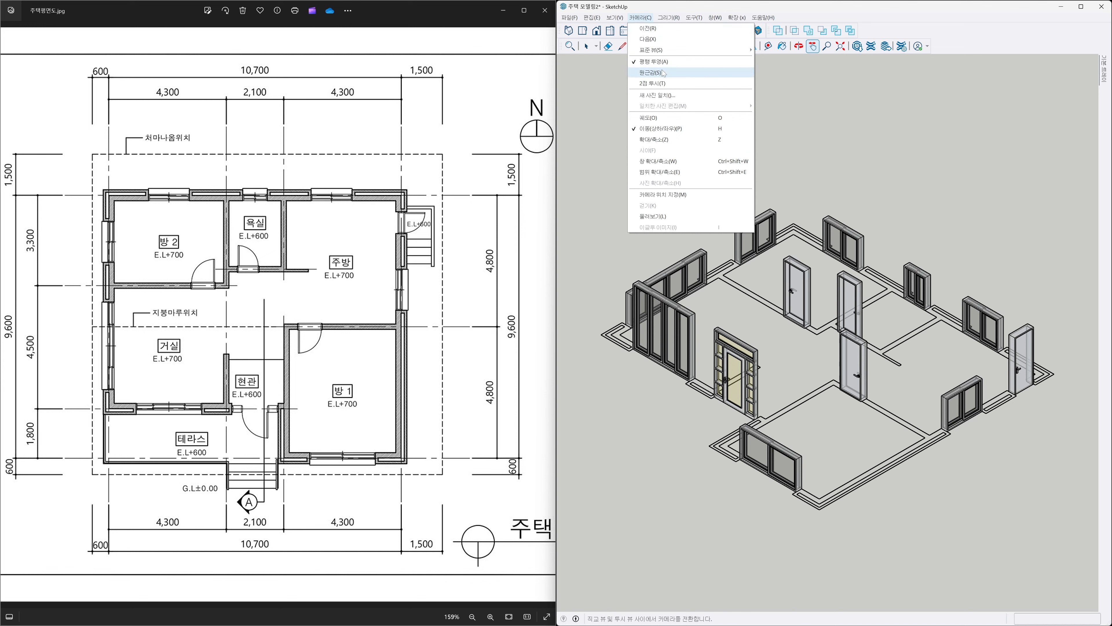
pyautogui.click(651, 72)
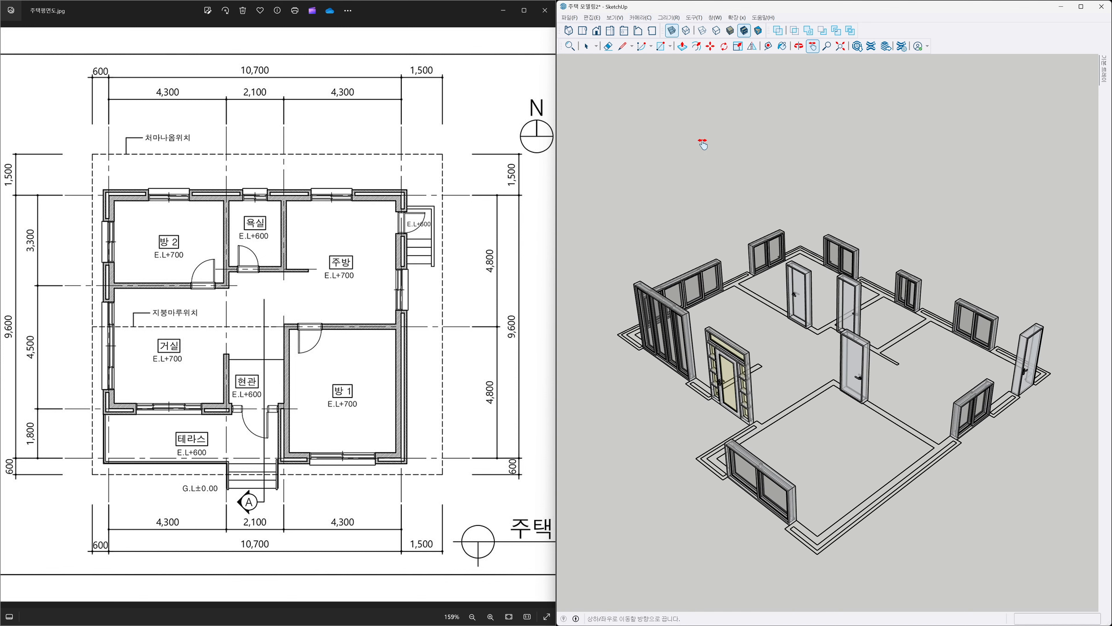
pyautogui.click(672, 30)
pyautogui.moveTo(856, 477); pyautogui.dragTo(867, 451)
pyautogui.moveTo(1103, 81)
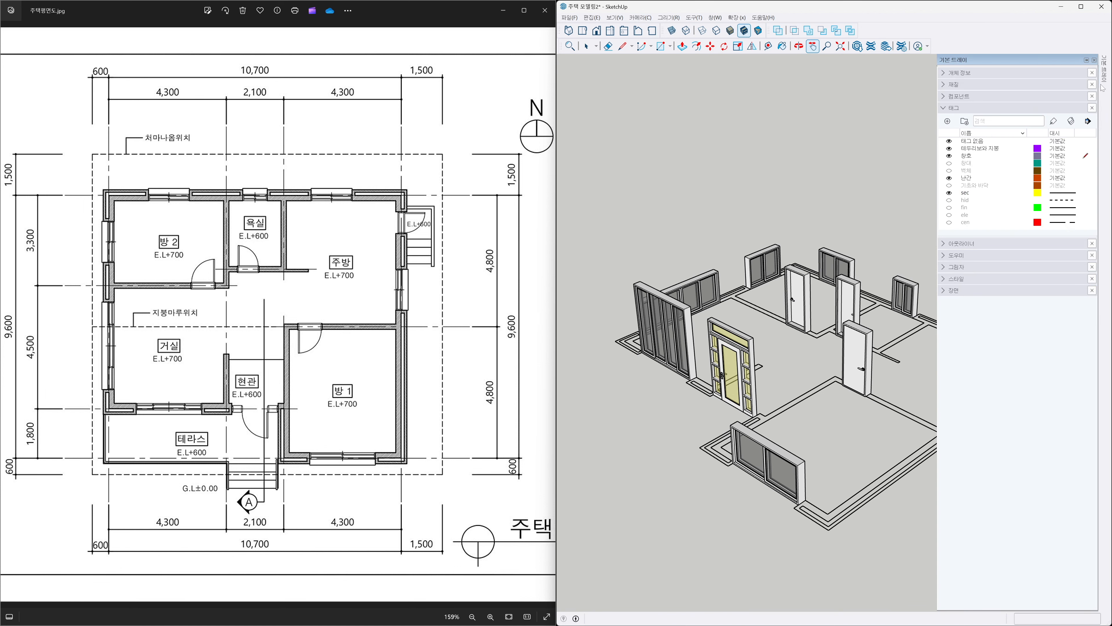
pyautogui.click(1087, 61)
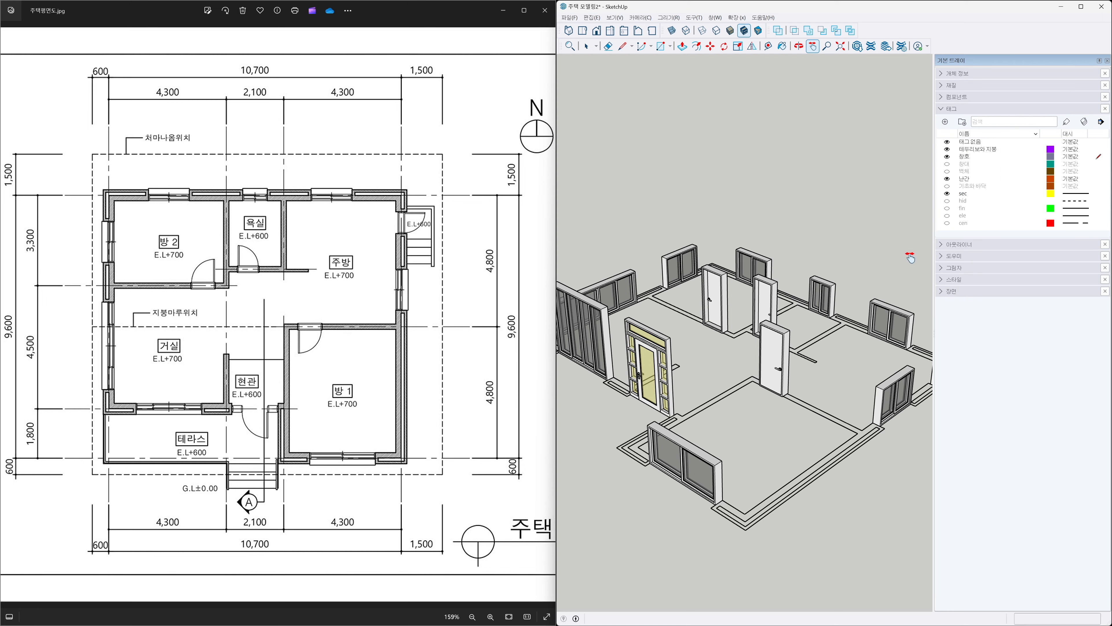
pyautogui.scroll(-4, 786, 316)
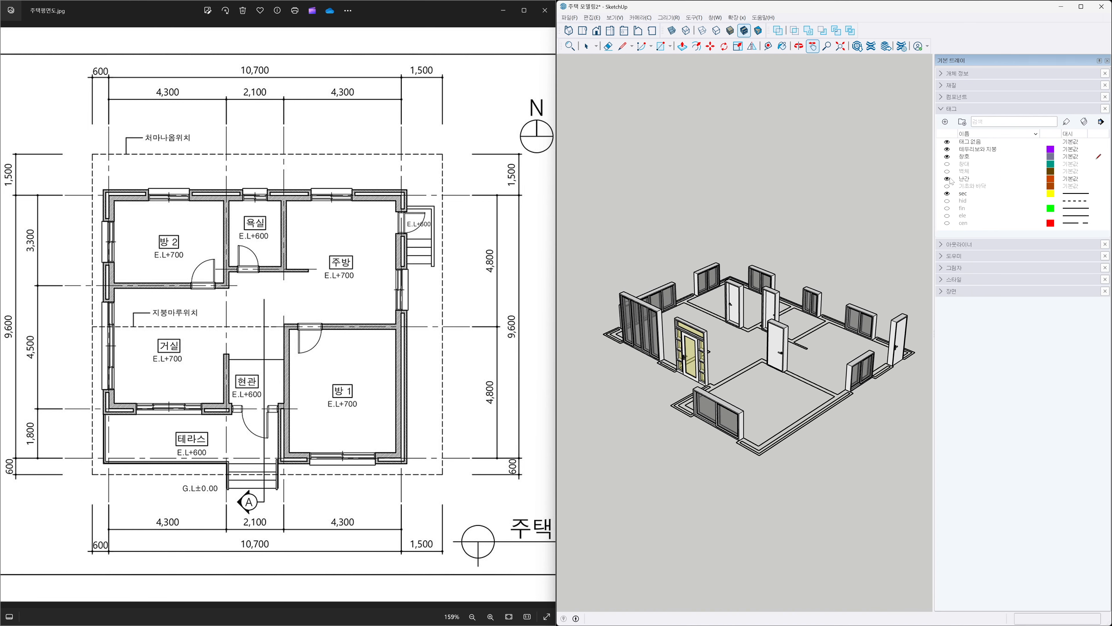
# Toggle the section, wall and X-ray display to inspect the placed windows and doors against the wall openings.
pyautogui.click(947, 194)
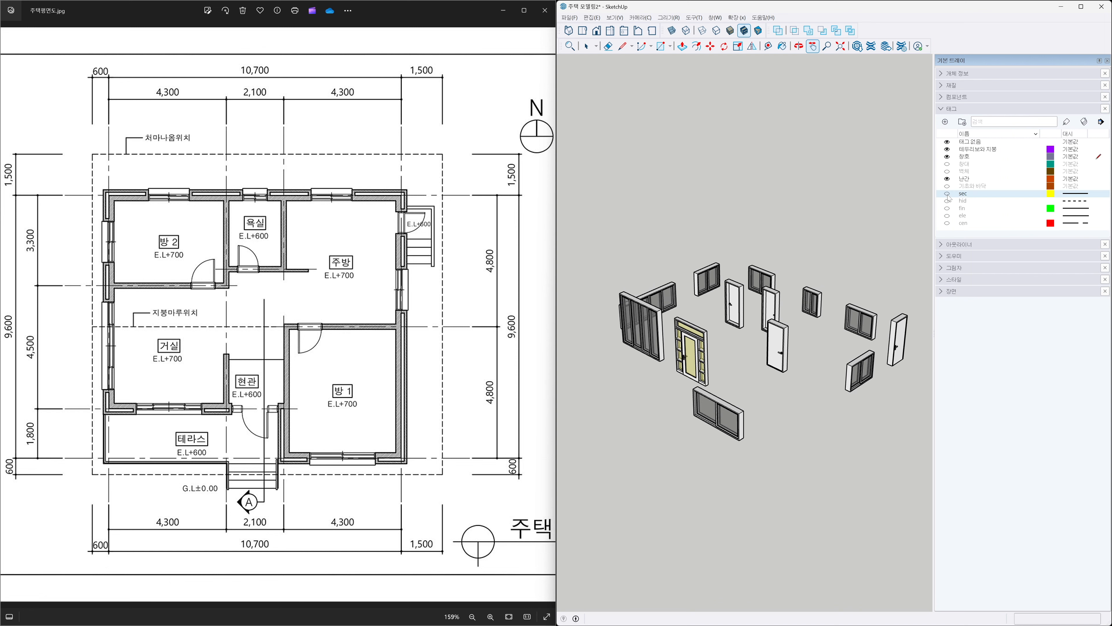
pyautogui.click(947, 171)
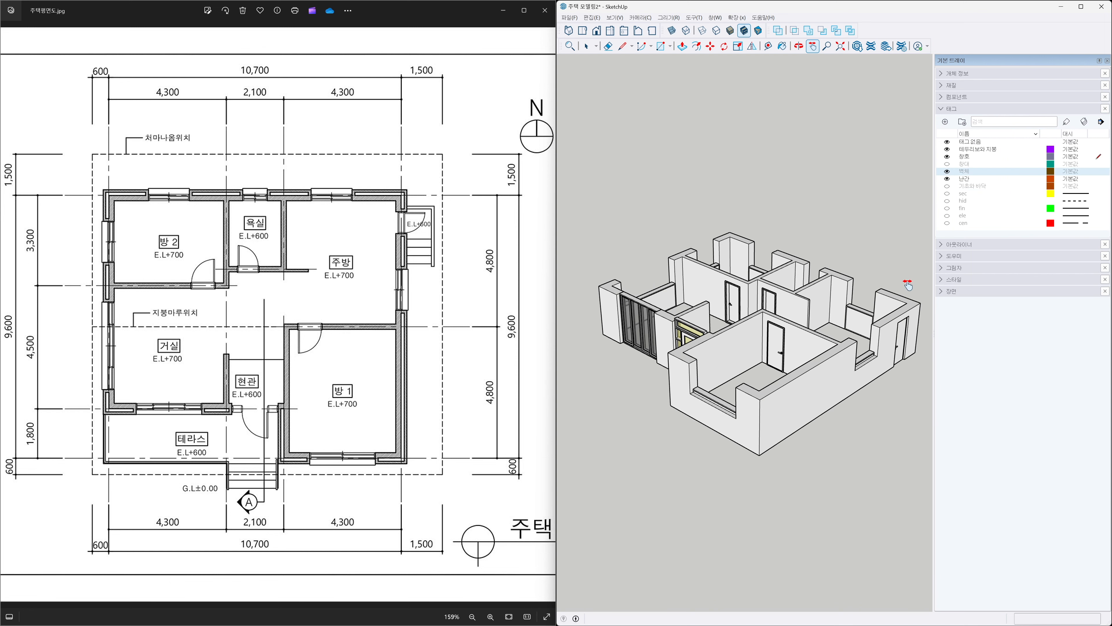
pyautogui.moveTo(638, 422)
pyautogui.mouseDown()
pyautogui.moveTo(844, 422)
pyautogui.moveTo(639, 412)
pyautogui.moveTo(851, 408)
pyautogui.moveTo(666, 385)
pyautogui.moveTo(909, 390)
pyautogui.moveTo(668, 392)
pyautogui.mouseUp()
pyautogui.moveTo(668, 392)
pyautogui.mouseDown(button='middle')
pyautogui.moveTo(923, 385)
pyautogui.moveTo(779, 398)
pyautogui.moveTo(663, 389)
pyautogui.moveTo(842, 406)
pyautogui.moveTo(874, 455)
pyautogui.moveTo(755, 407)
pyautogui.mouseUp(button='middle')
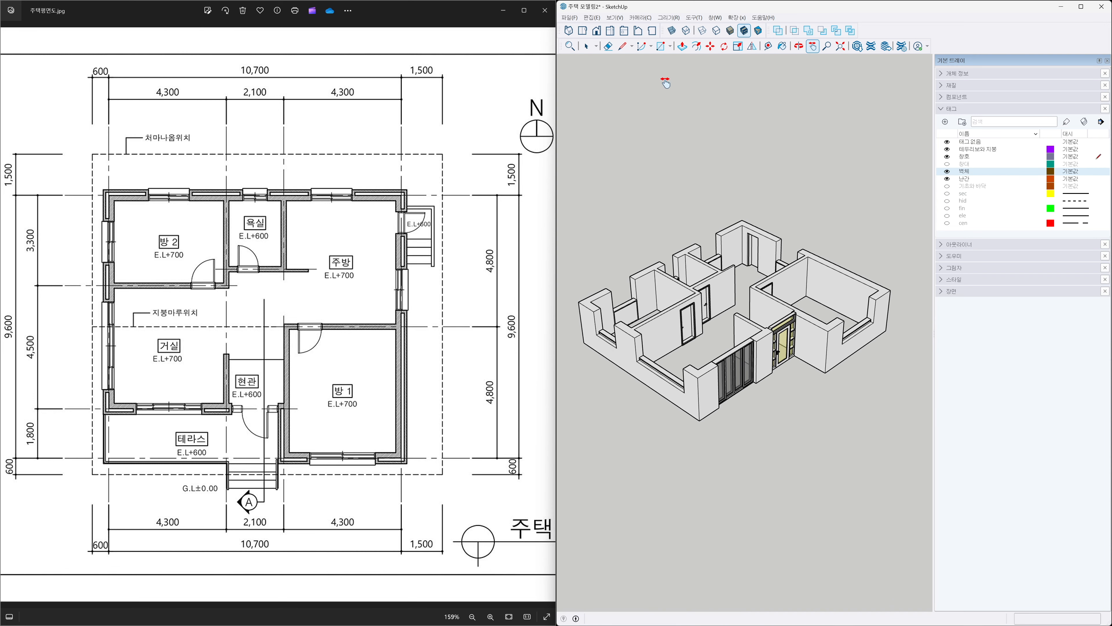
pyautogui.click(672, 31)
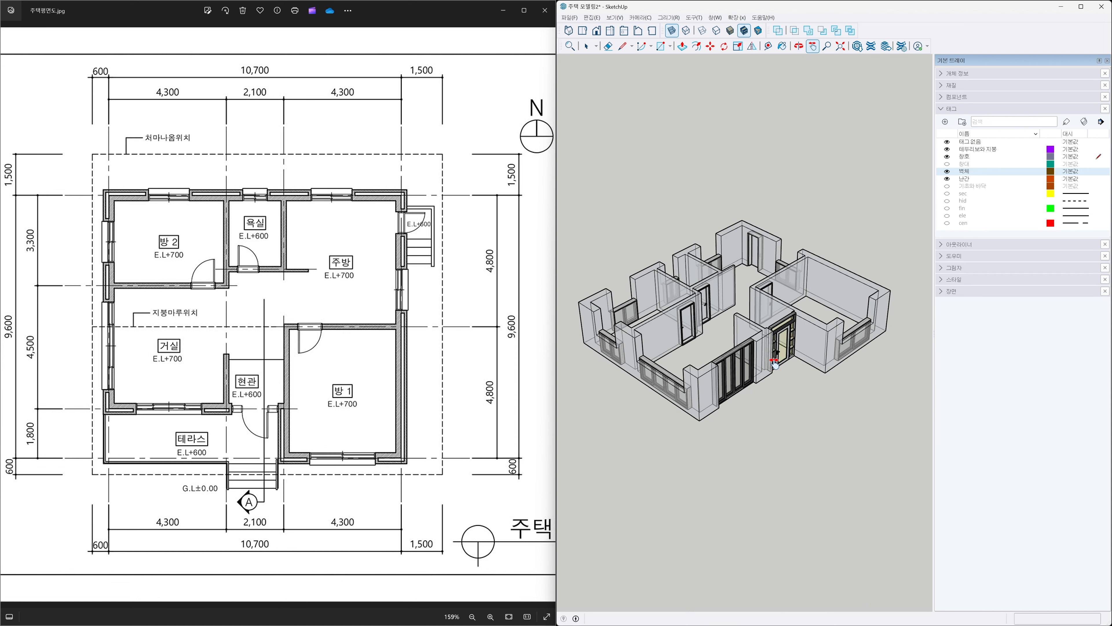
pyautogui.click(673, 32)
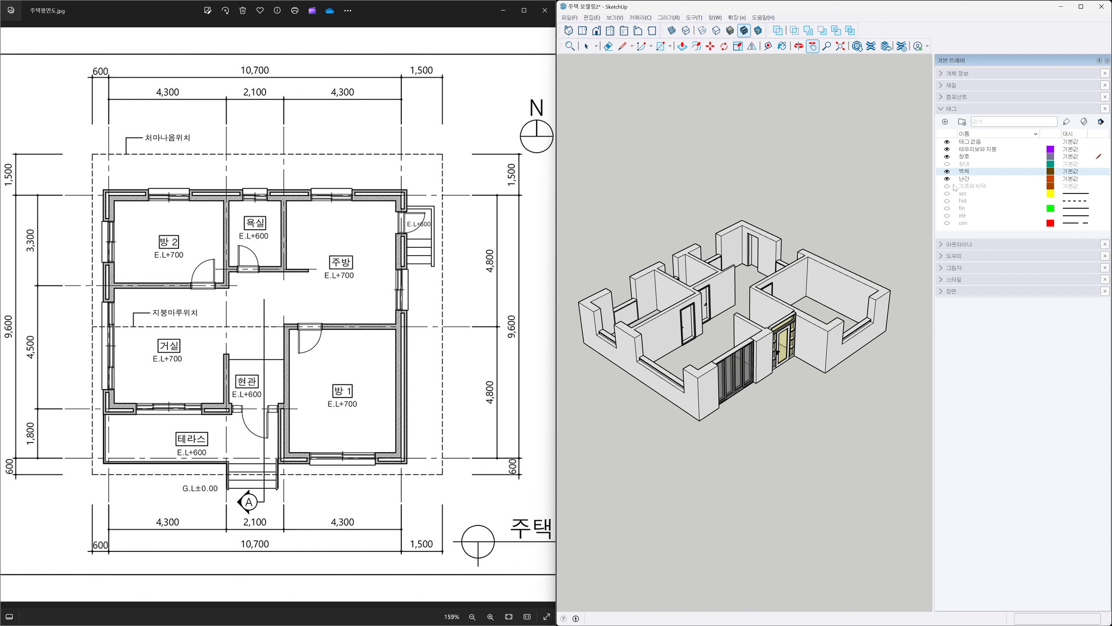
pyautogui.click(948, 171)
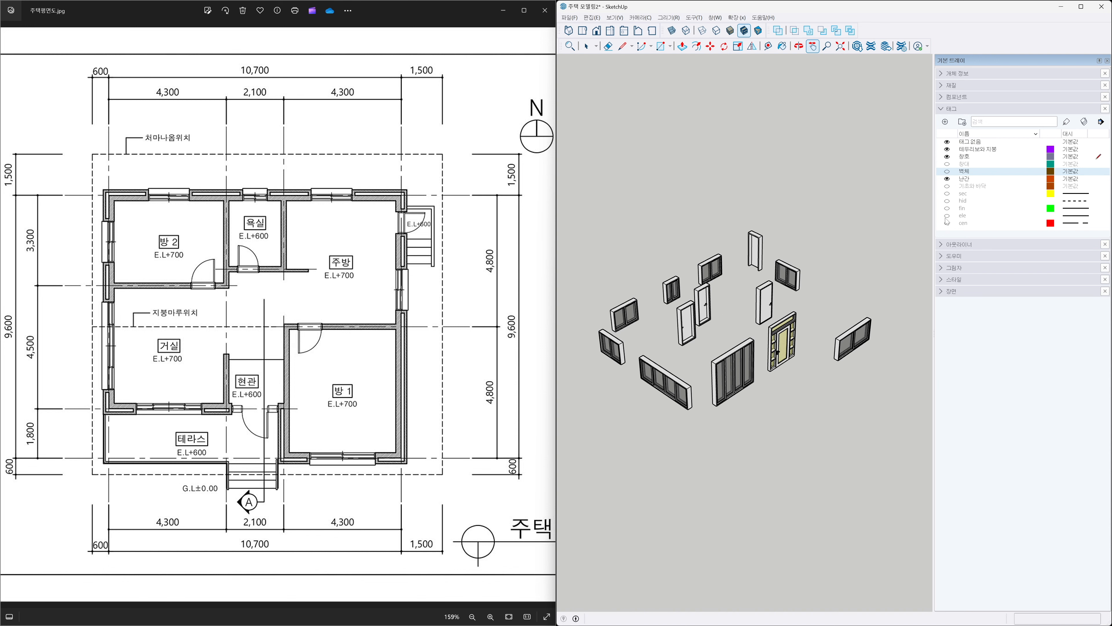
pyautogui.click(947, 195)
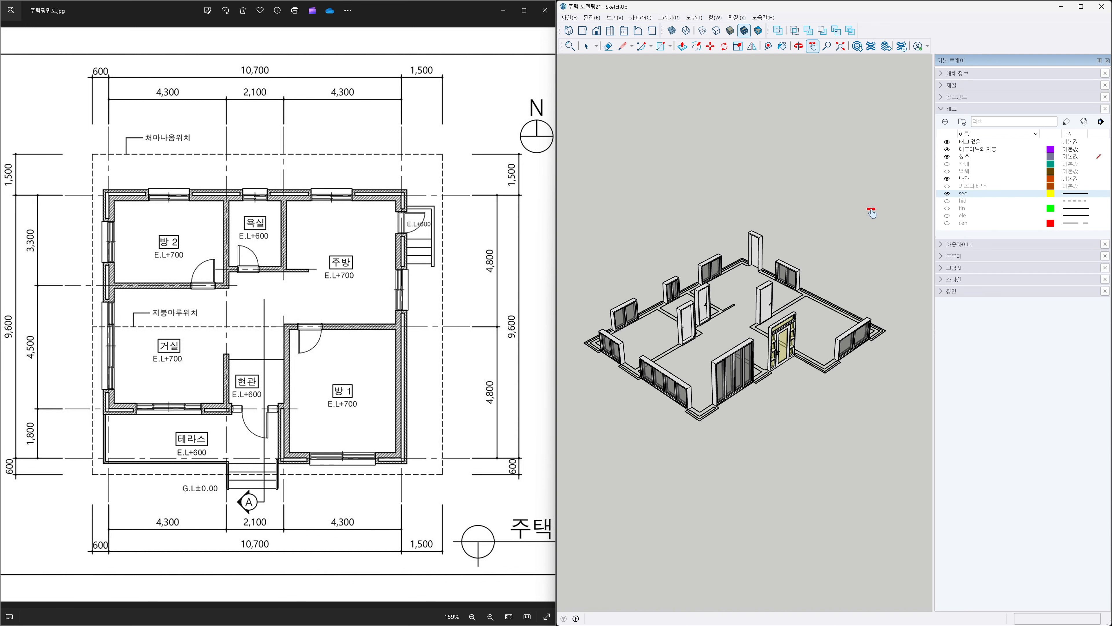
# Select all the windows and move them vertically up 1200 mm.
pyautogui.press('space')
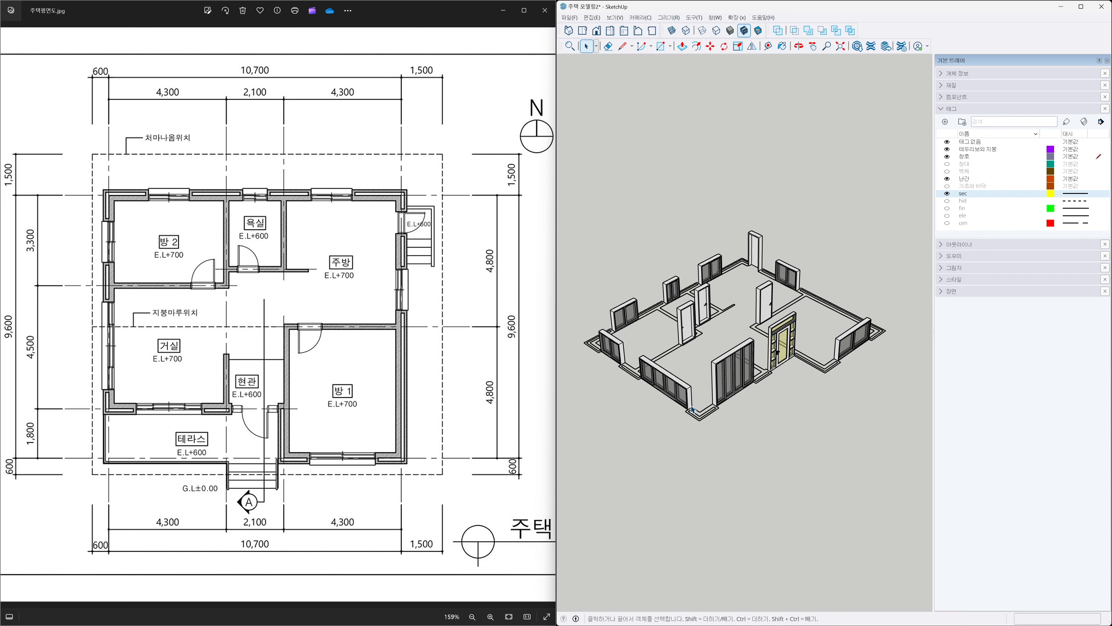
pyautogui.scroll(1, 691, 410)
pyautogui.scroll(-1, 688, 410)
pyautogui.click(675, 392)
pyautogui.keyDown('ctrl'); pyautogui.click(613, 346); pyautogui.keyUp('ctrl')
pyautogui.keyDown('ctrl'); pyautogui.click(619, 303); pyautogui.keyUp('ctrl')
pyautogui.keyDown('ctrl'); pyautogui.click(670, 278); pyautogui.keyUp('ctrl')
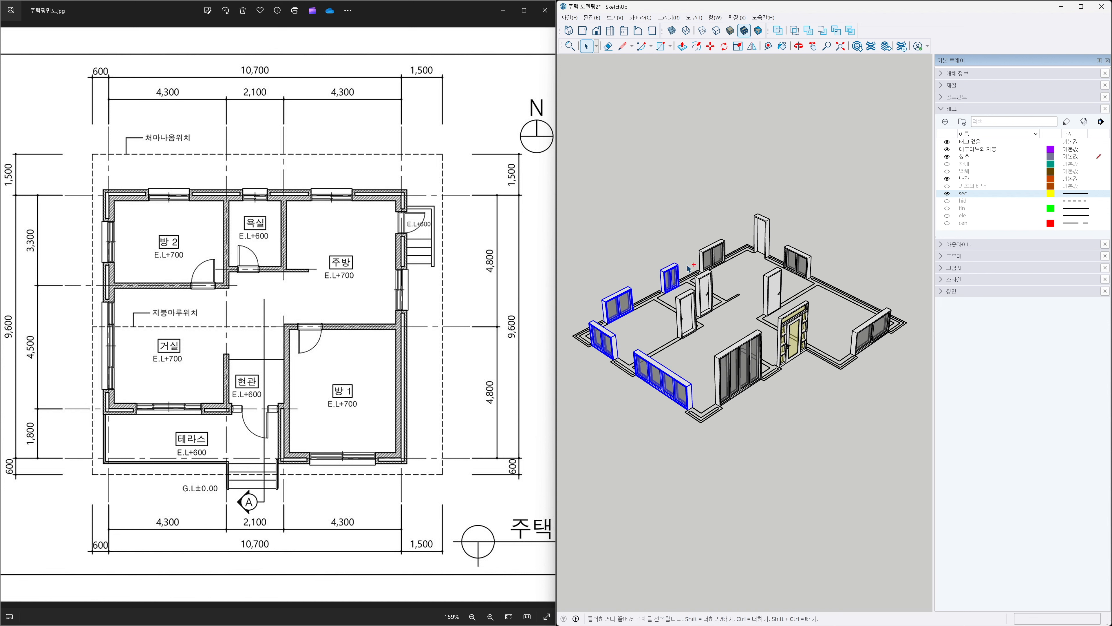
pyautogui.keyDown('ctrl'); pyautogui.click(705, 262); pyautogui.keyUp('ctrl')
pyautogui.keyDown('ctrl'); pyautogui.click(810, 271); pyautogui.keyUp('ctrl')
pyautogui.keyDown('ctrl'); pyautogui.click(866, 340); pyautogui.keyUp('ctrl')
pyautogui.press('m')
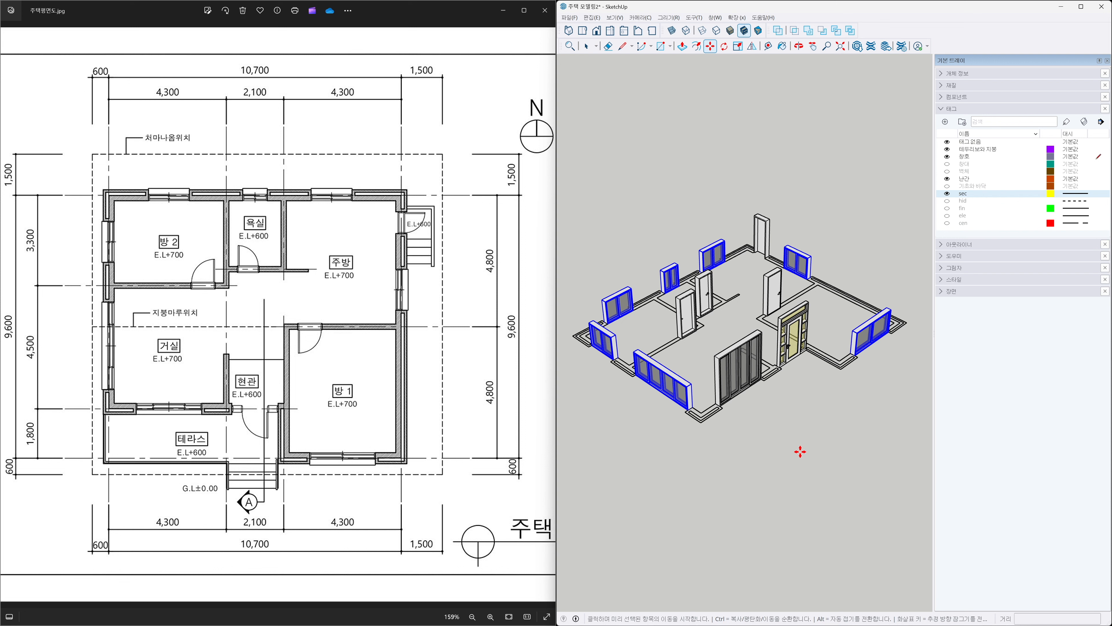
pyautogui.click(800, 450)
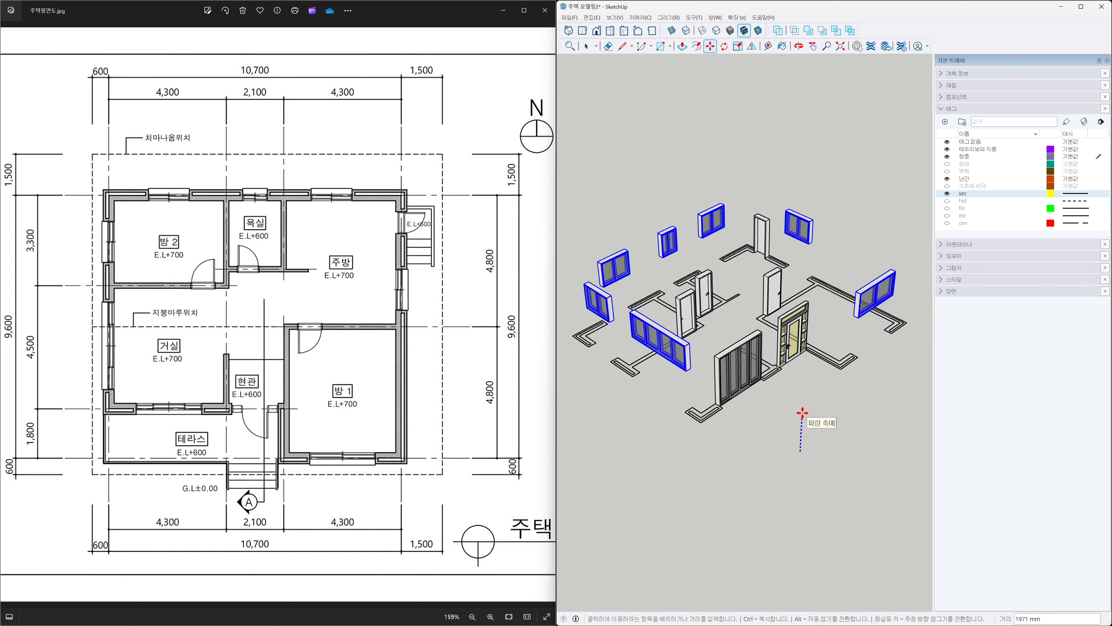
pyautogui.write('1200')
pyautogui.press('Return')
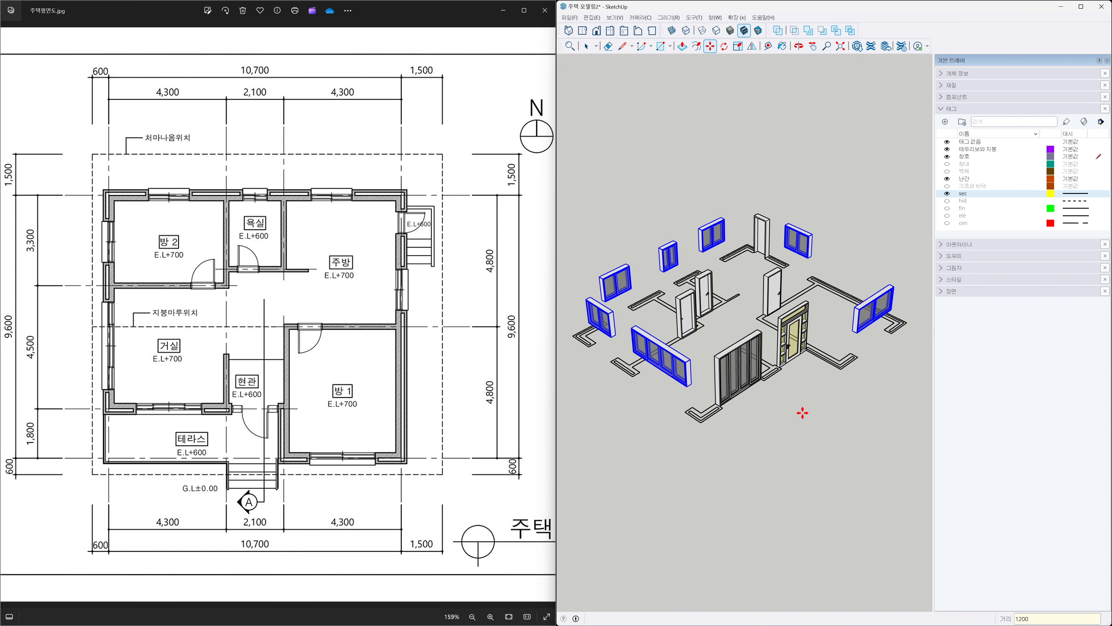
pyautogui.press('space')
pyautogui.click(803, 412)
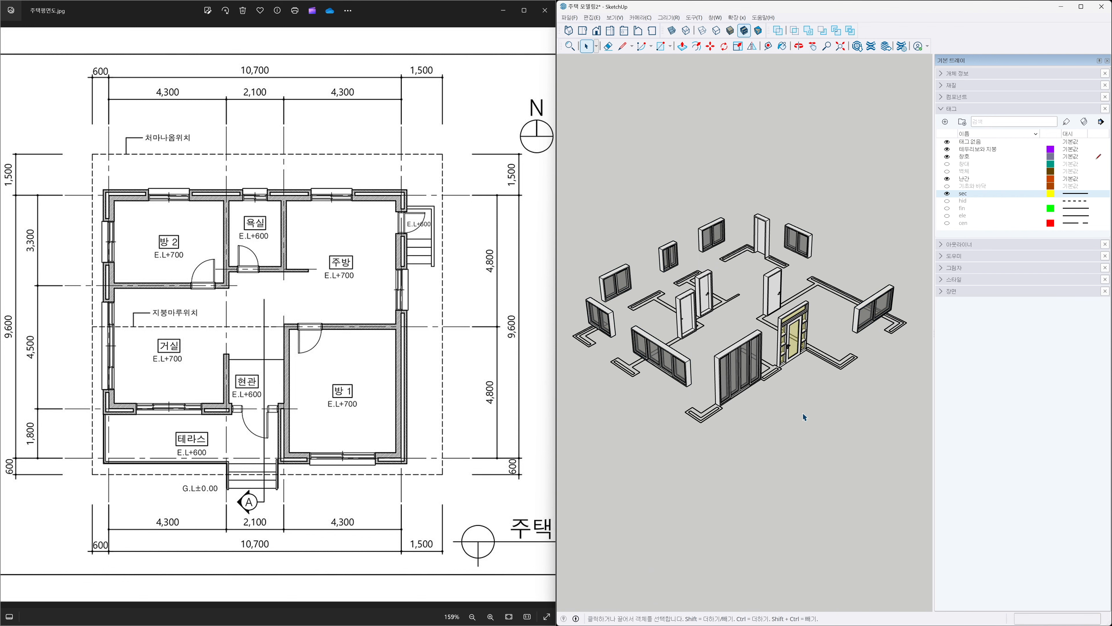
# Show the walls again and move the entrance door vertically up 100 mm.
pyautogui.click(948, 171)
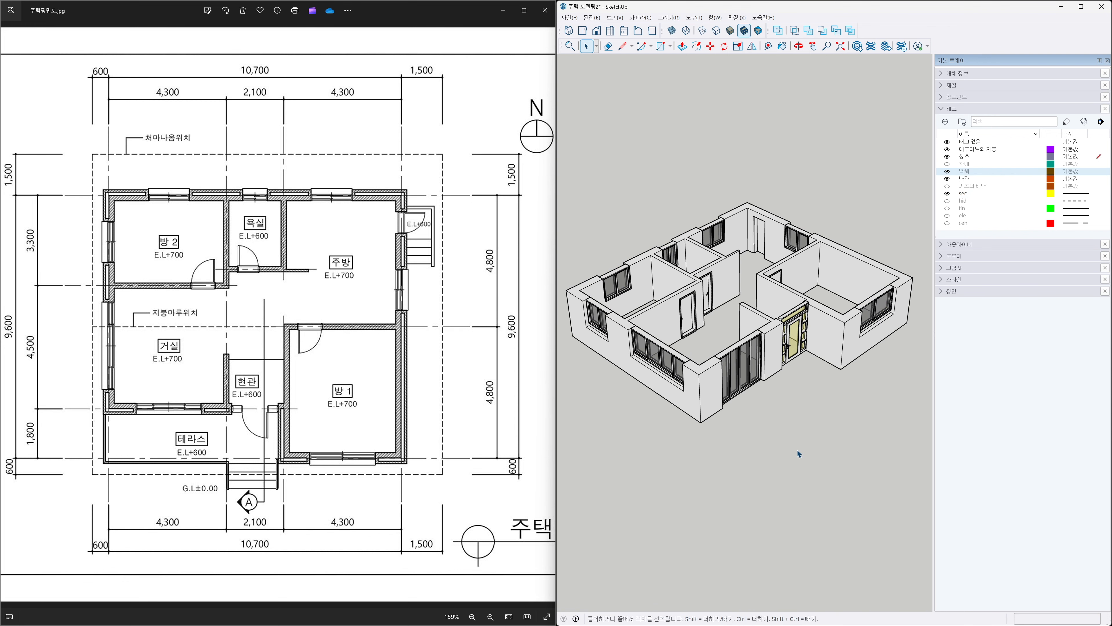
pyautogui.moveTo(663, 416)
pyautogui.mouseDown(button='middle')
pyautogui.moveTo(755, 398)
pyautogui.moveTo(805, 406)
pyautogui.moveTo(746, 414)
pyautogui.moveTo(811, 406)
pyautogui.moveTo(586, 412)
pyautogui.moveTo(900, 402)
pyautogui.moveTo(561, 415)
pyautogui.moveTo(918, 423)
pyautogui.moveTo(777, 414)
pyautogui.moveTo(774, 395)
pyautogui.mouseUp(button='middle')
pyautogui.scroll(5, 779, 385)
pyautogui.click(770, 385)
pyautogui.press('m')
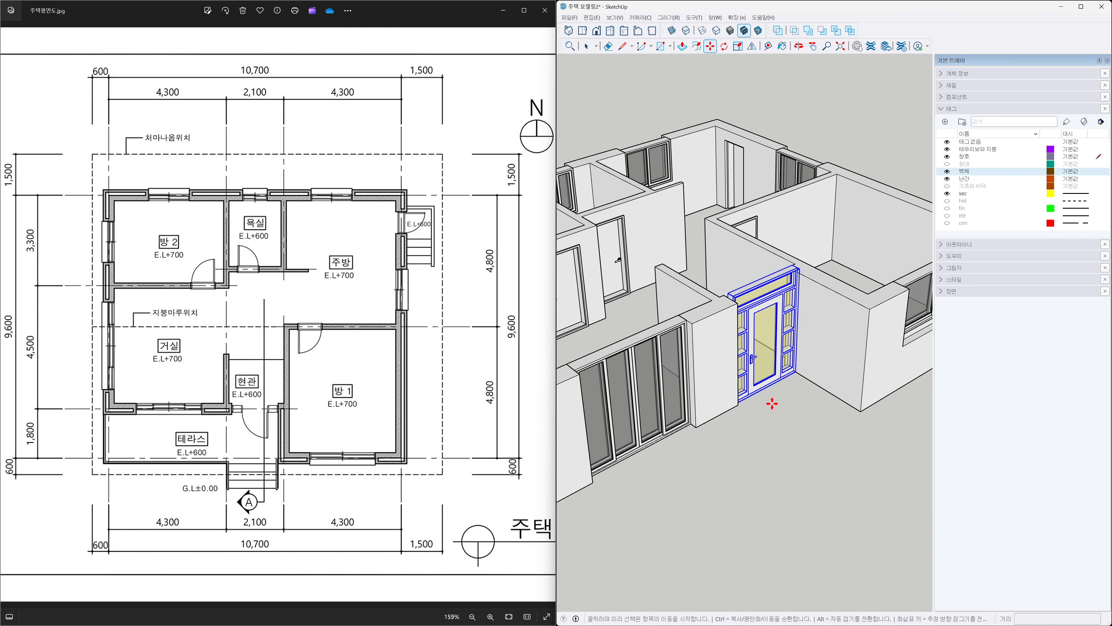
pyautogui.click(772, 403)
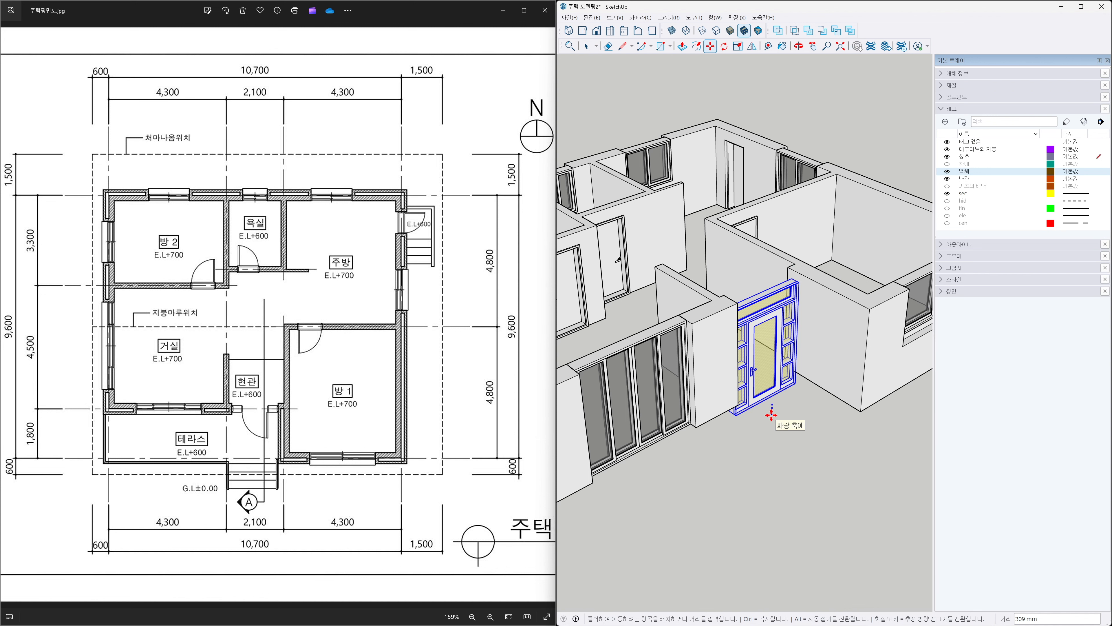
pyautogui.write('100')
pyautogui.press('Return')
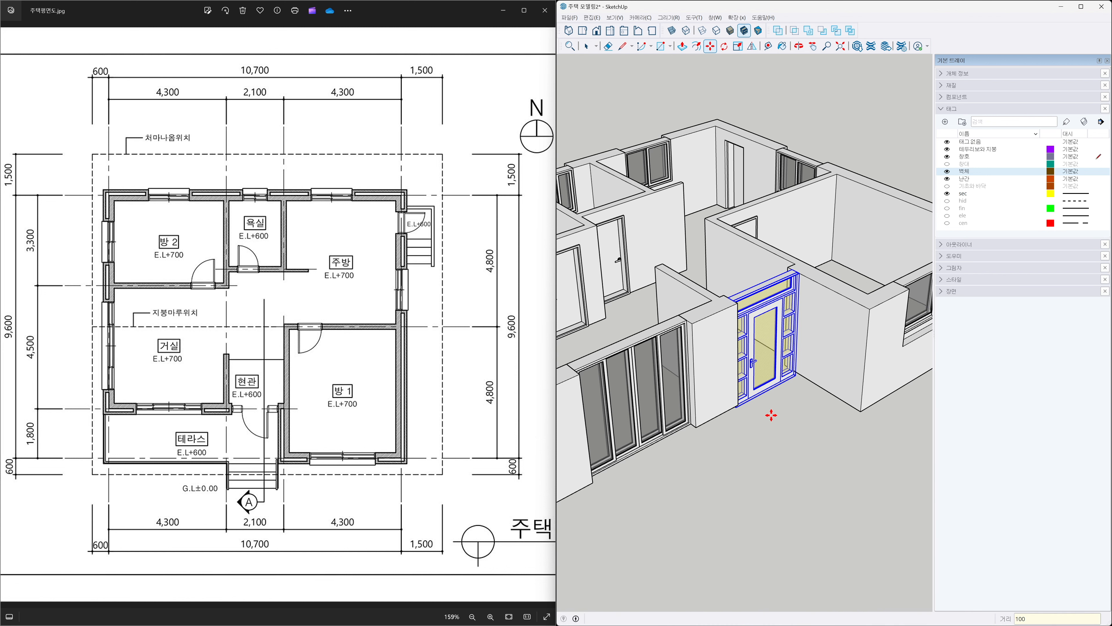
pyautogui.press('space')
pyautogui.click(772, 414)
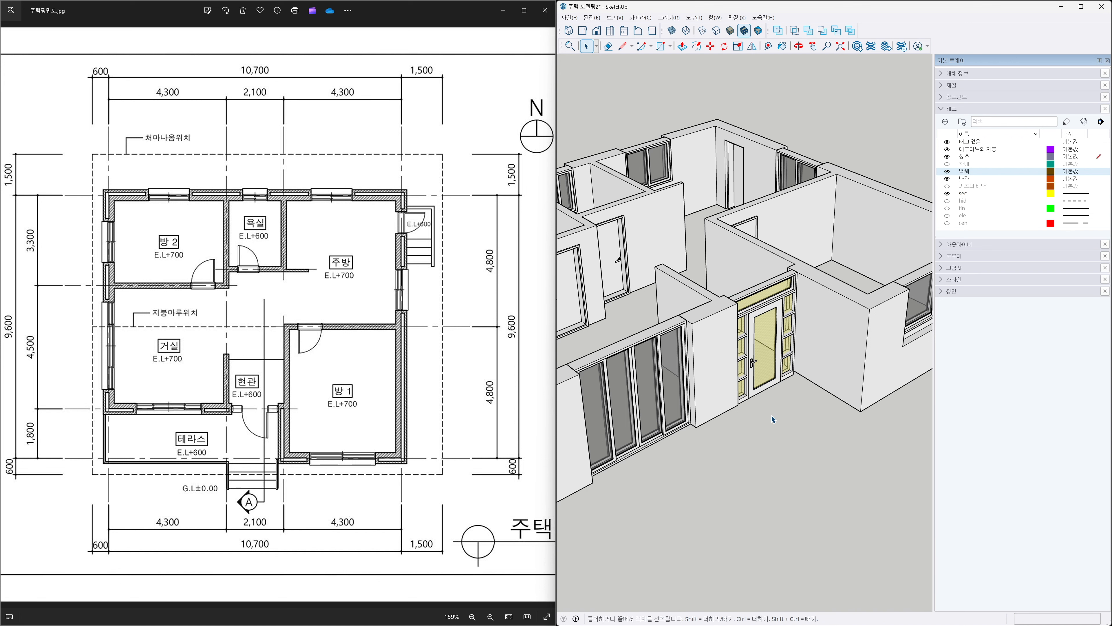
# Zoom to the whole model, show the 기초와 바닥 and 창대 tags, and make 태그없음 the active tag.
pyautogui.hotkey('shift', 'z')
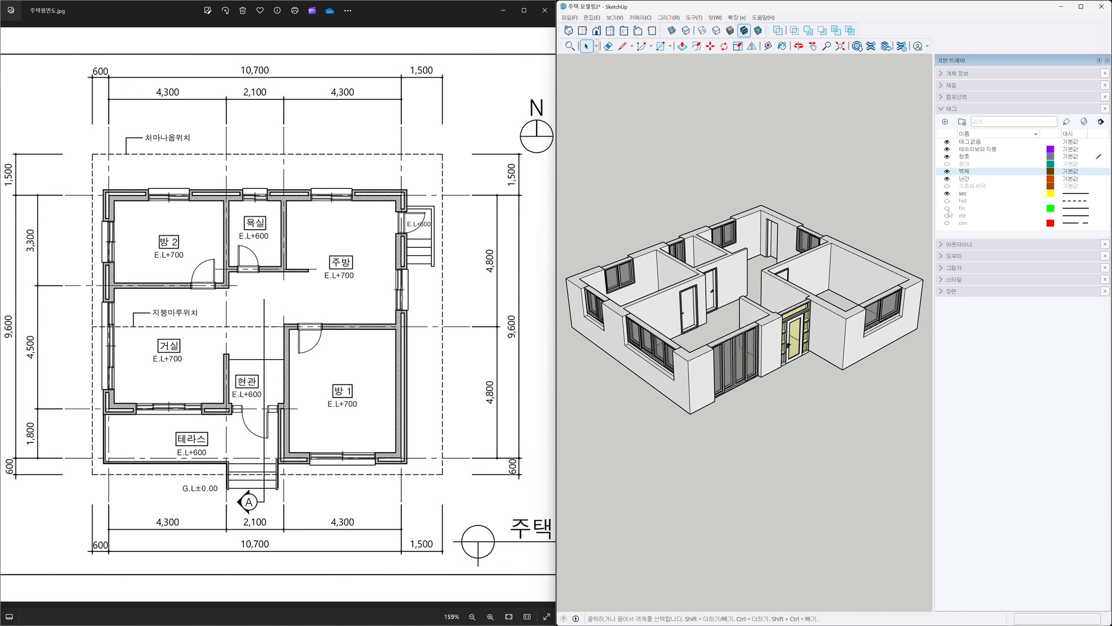
pyautogui.click(947, 186)
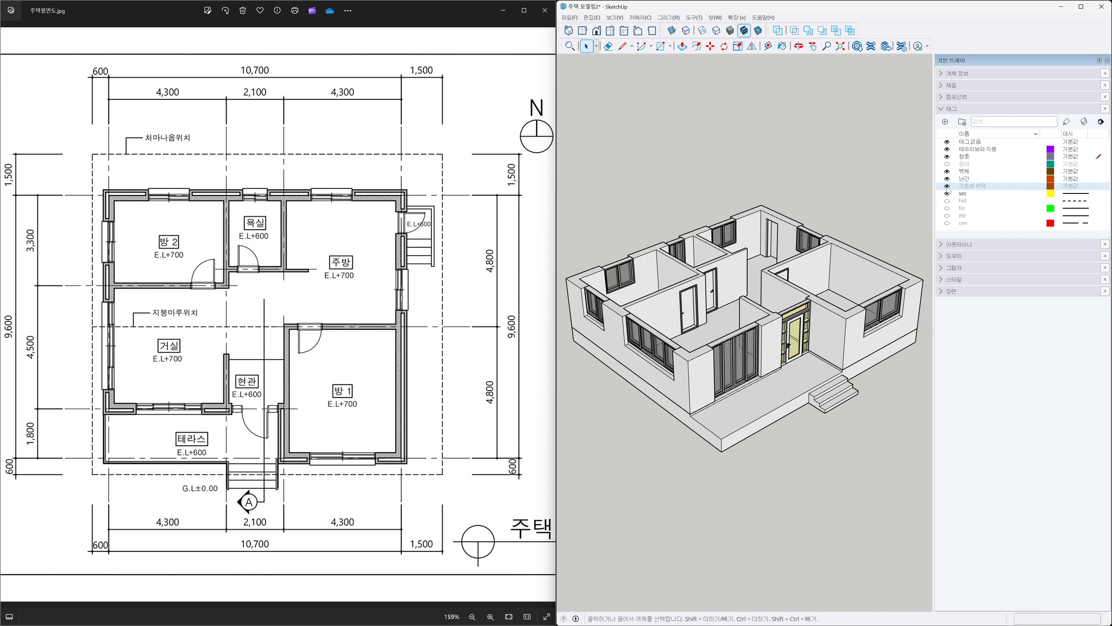
pyautogui.click(947, 164)
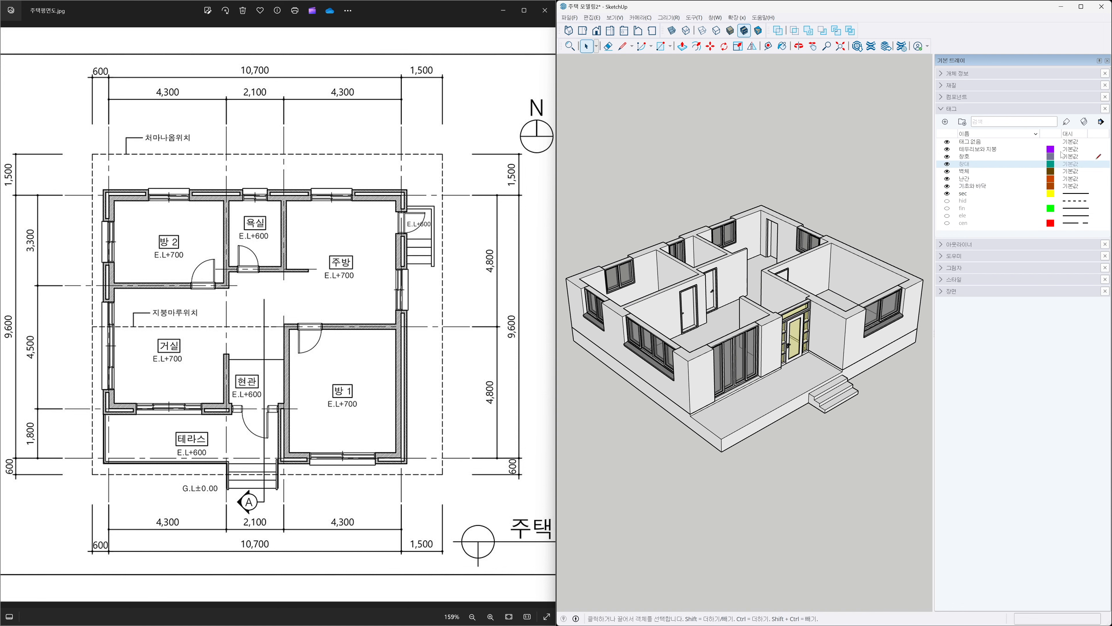
pyautogui.click(1099, 143)
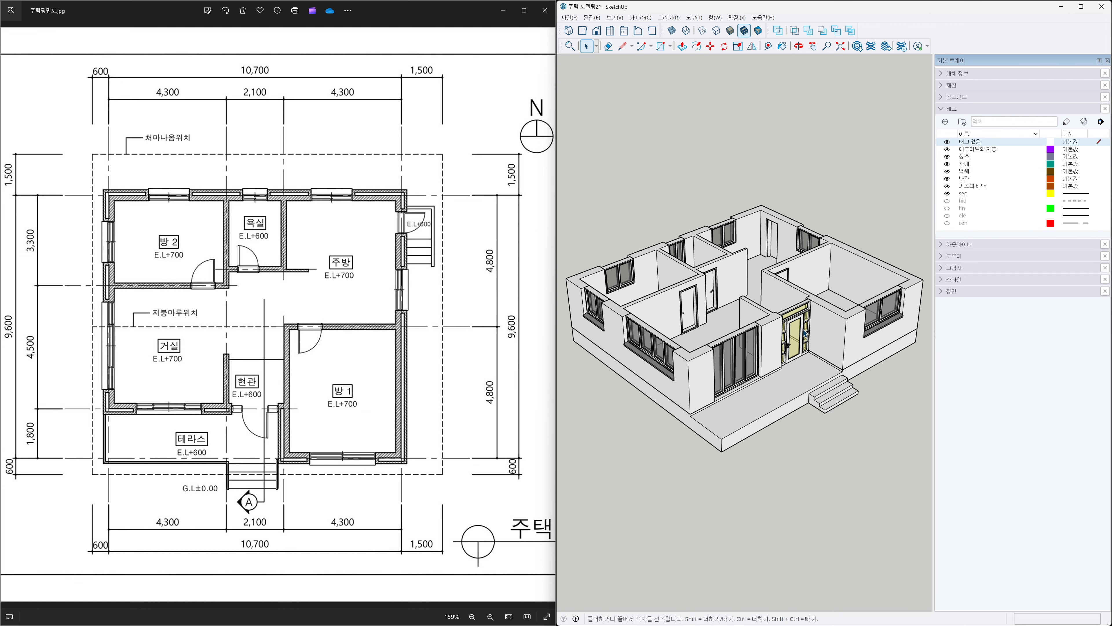
# Orbit the model and switch tags on and off one by one to inspect each building layer.
pyautogui.scroll(-1, 808, 347)
pyautogui.press('h')
pyautogui.moveTo(785, 351); pyautogui.dragTo(779, 340)
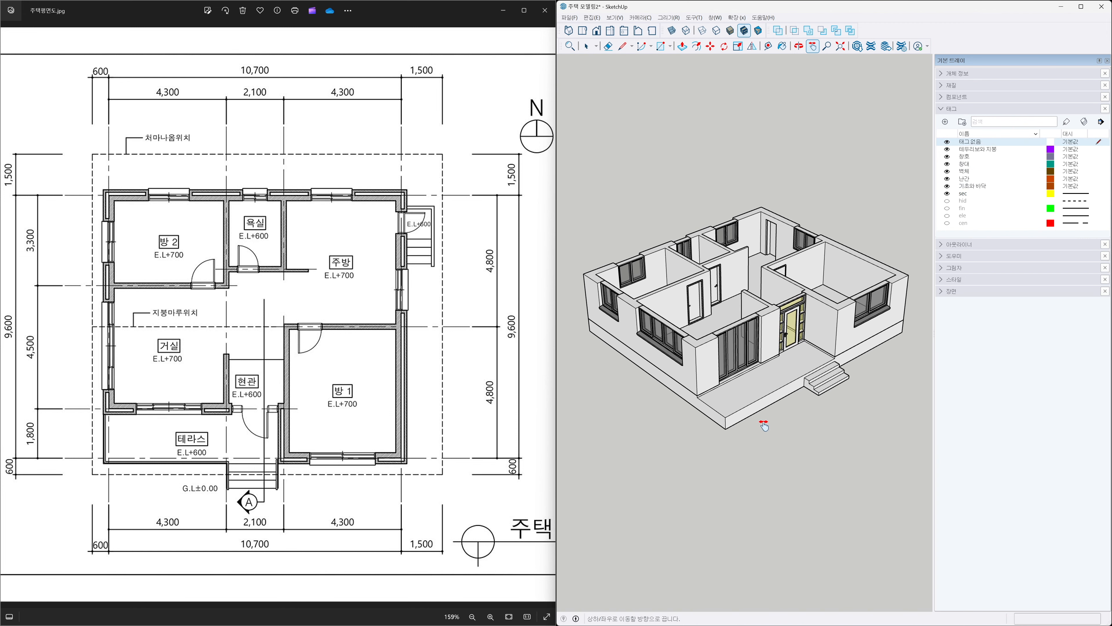
pyautogui.press('o')
pyautogui.moveTo(657, 378); pyautogui.dragTo(734, 387)
pyautogui.moveTo(734, 388); pyautogui.dragTo(756, 435, button='middle')
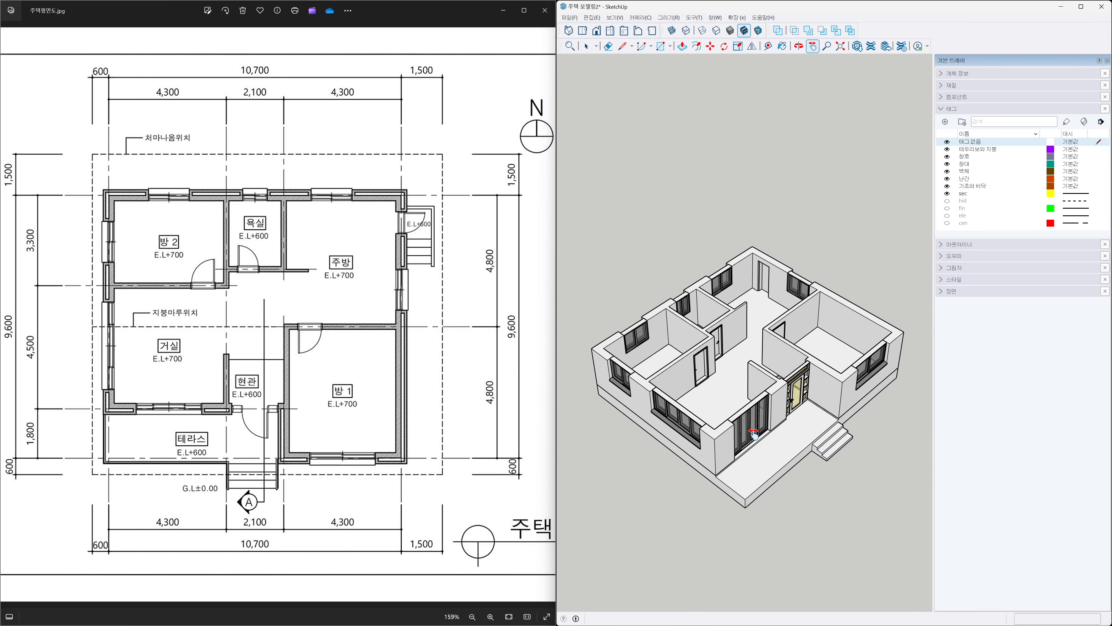
pyautogui.scroll(1, 754, 434)
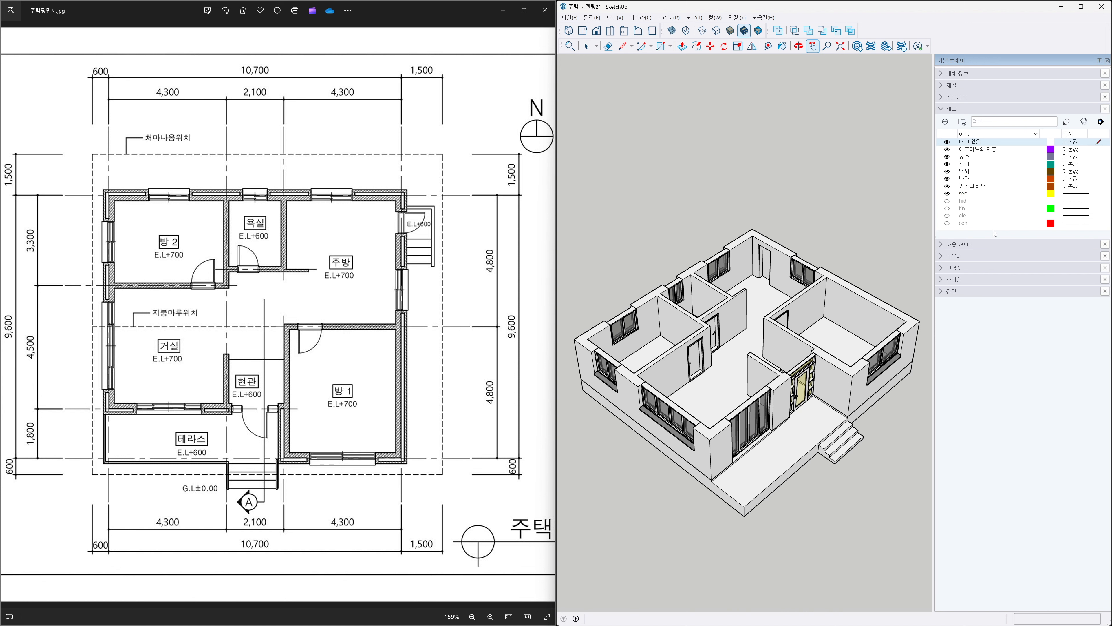
pyautogui.click(947, 157)
pyautogui.click(948, 164)
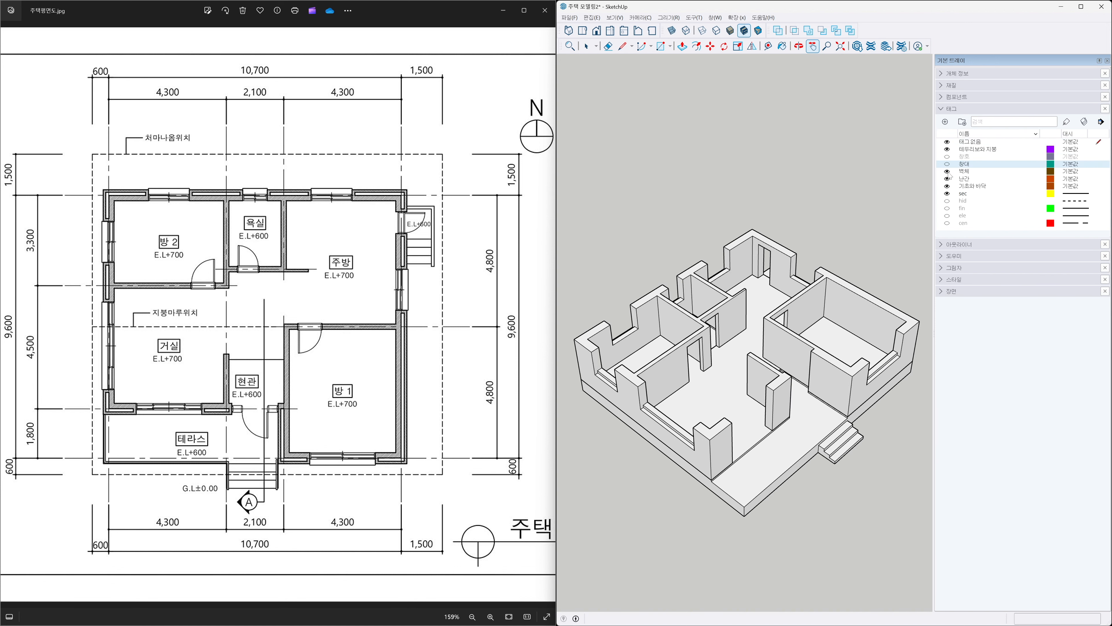
pyautogui.click(947, 171)
pyautogui.click(947, 186)
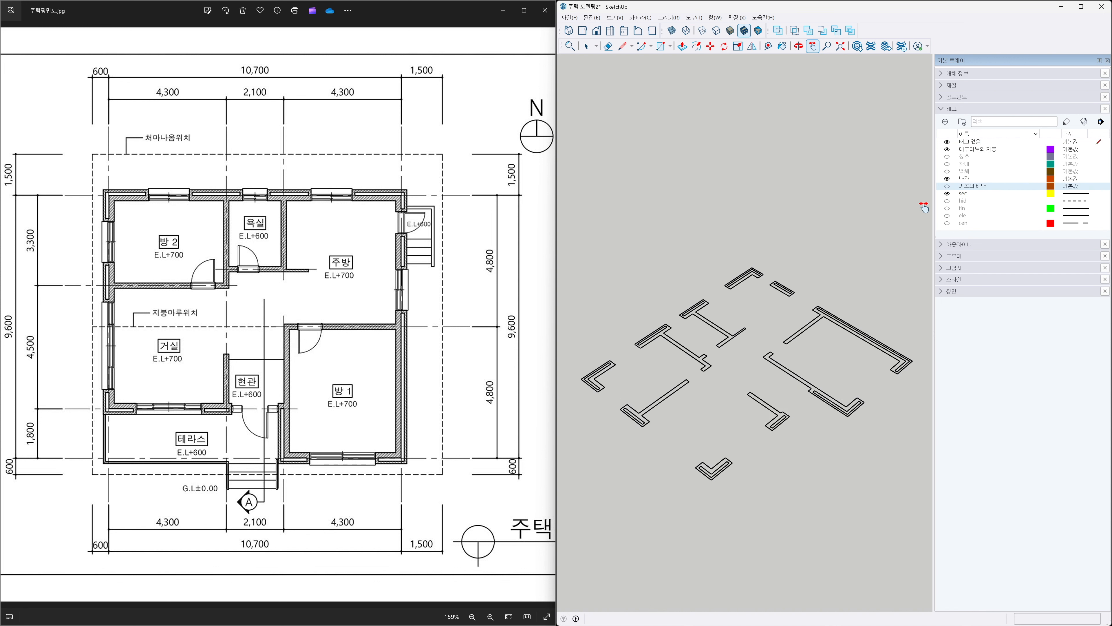
pyautogui.click(947, 194)
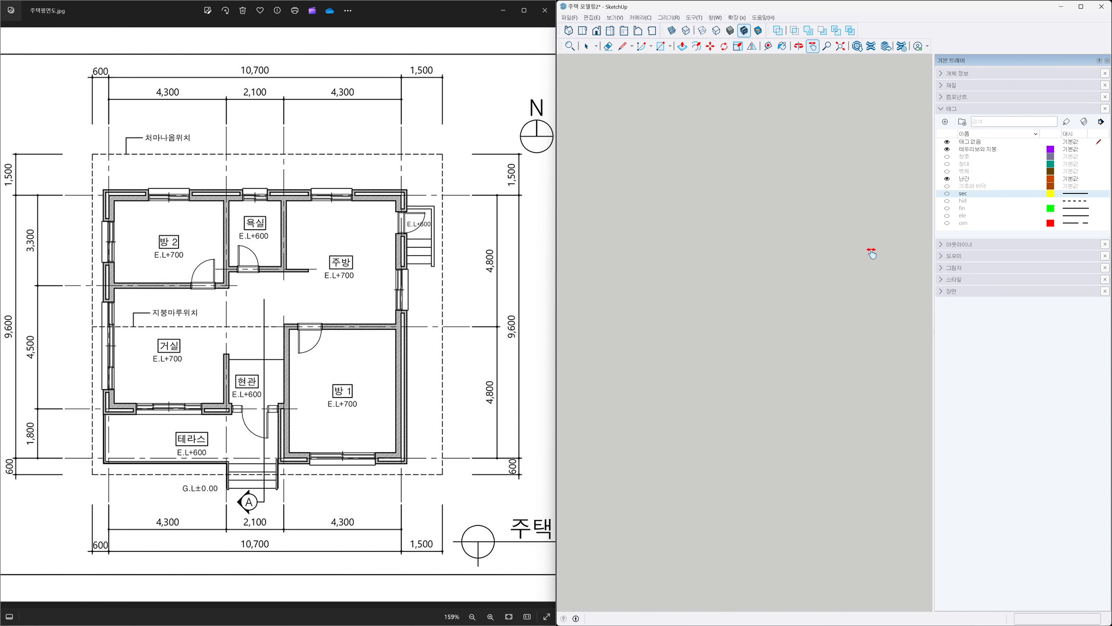
pyautogui.click(947, 187)
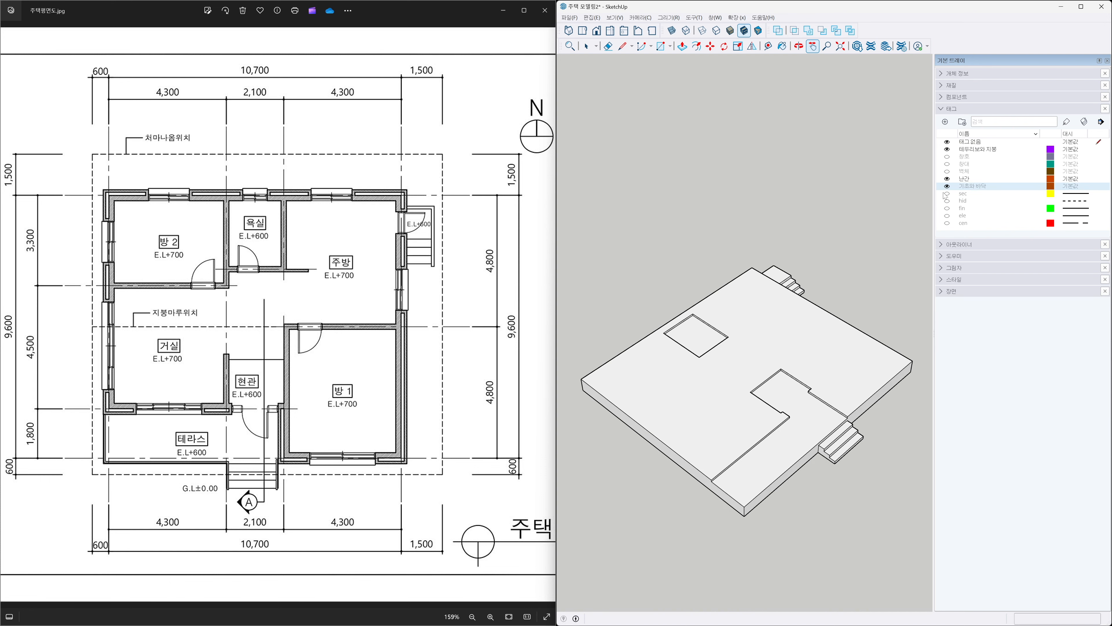
pyautogui.click(947, 171)
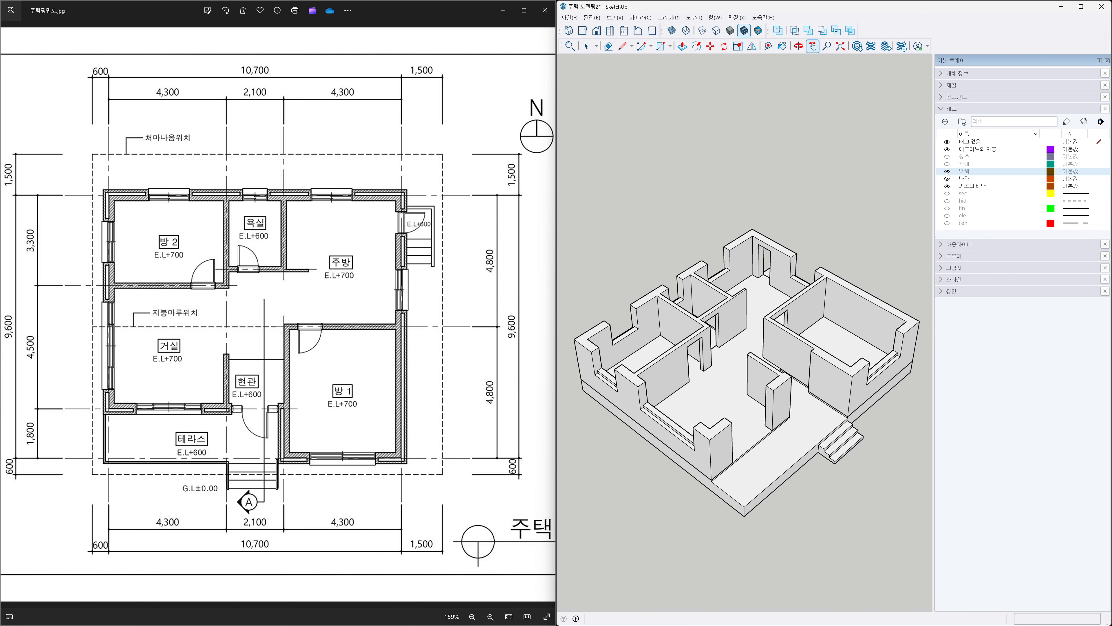
pyautogui.click(947, 164)
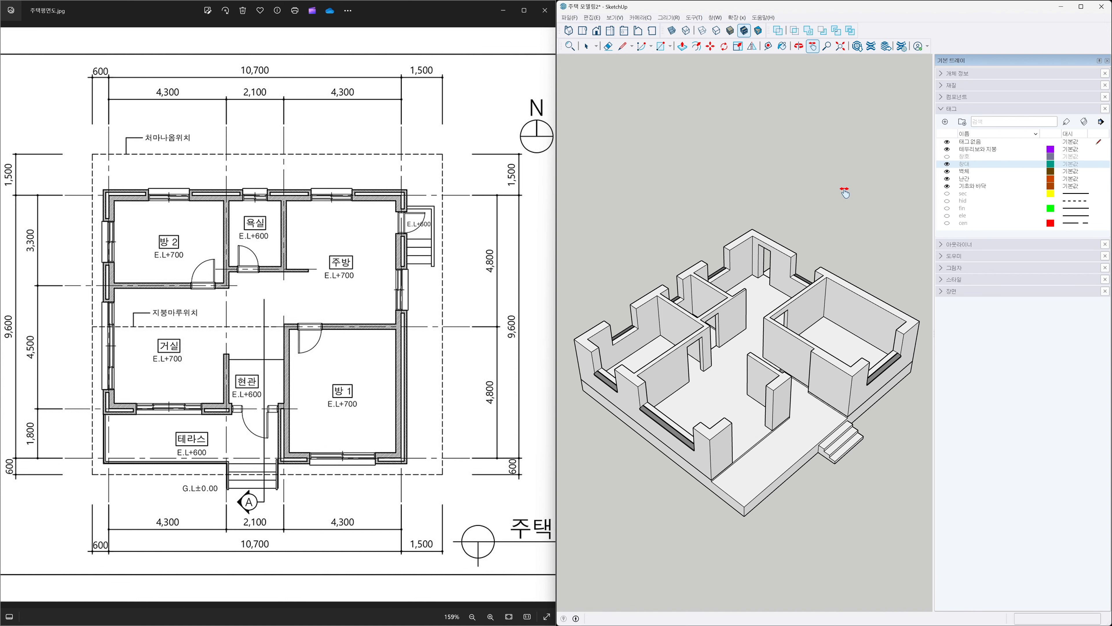
pyautogui.click(947, 157)
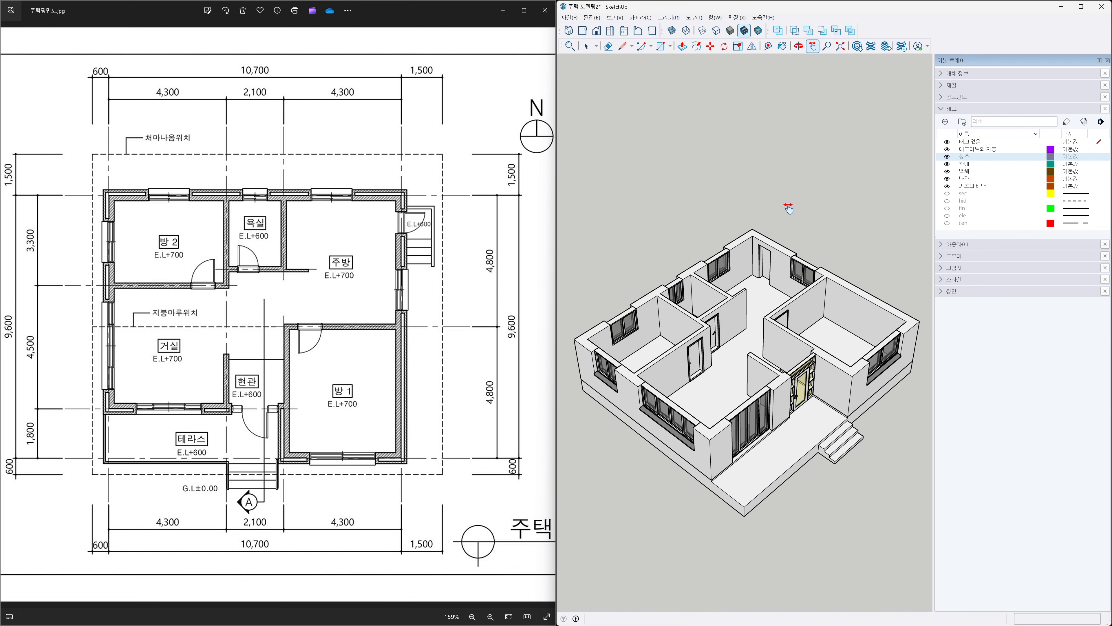
# Switch to a parallel-projection top view with X-ray to compare the openings with the reference plan.
pyautogui.click(598, 34)
pyautogui.click(652, 18)
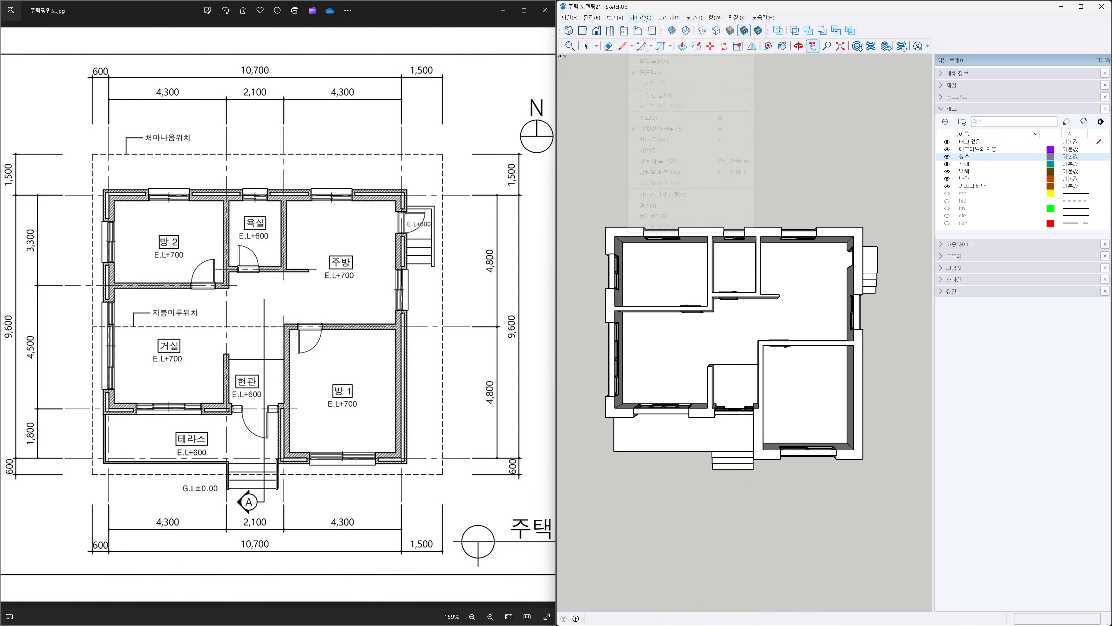
pyautogui.click(659, 62)
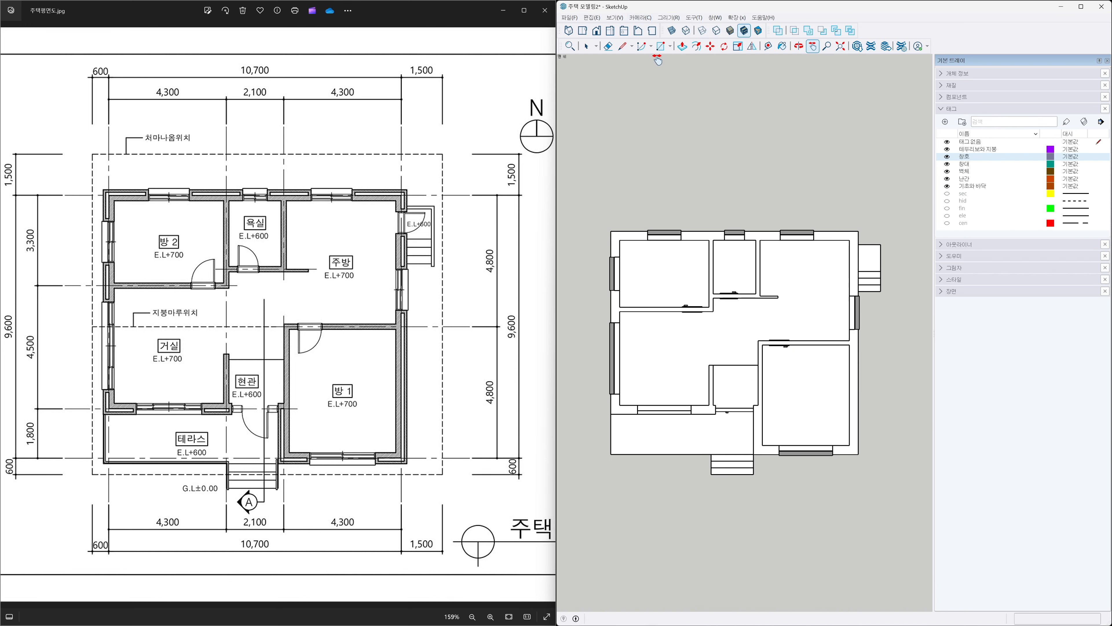
pyautogui.click(671, 30)
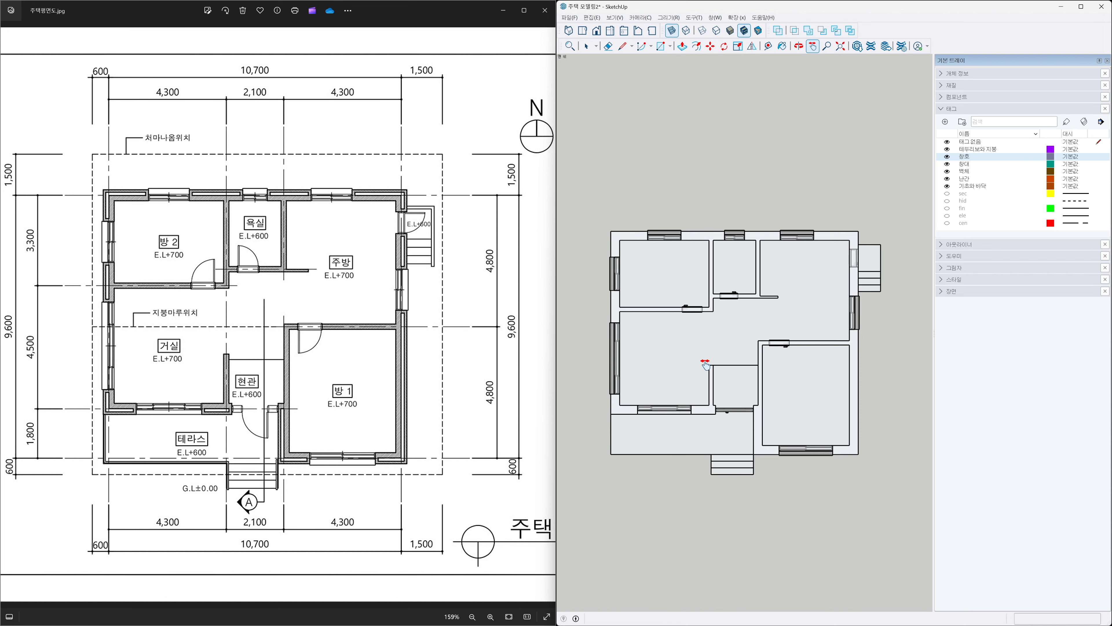
# Compare the model's openings in top view against the reference floor plan image, zooming both views.
pyautogui.click(1099, 60)
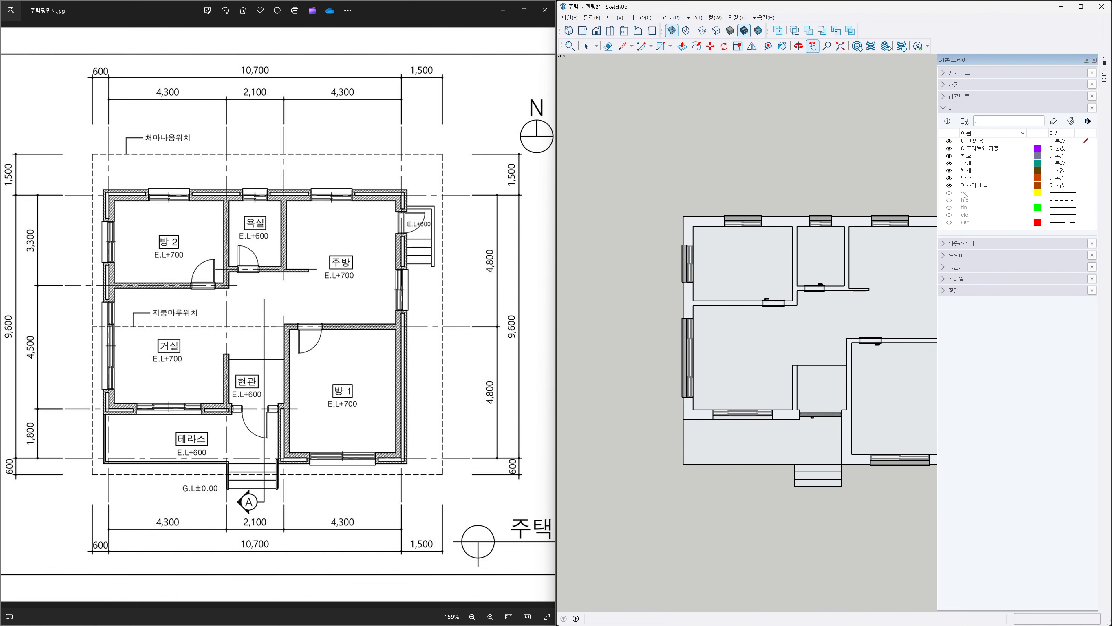
pyautogui.scroll(2, 827, 314)
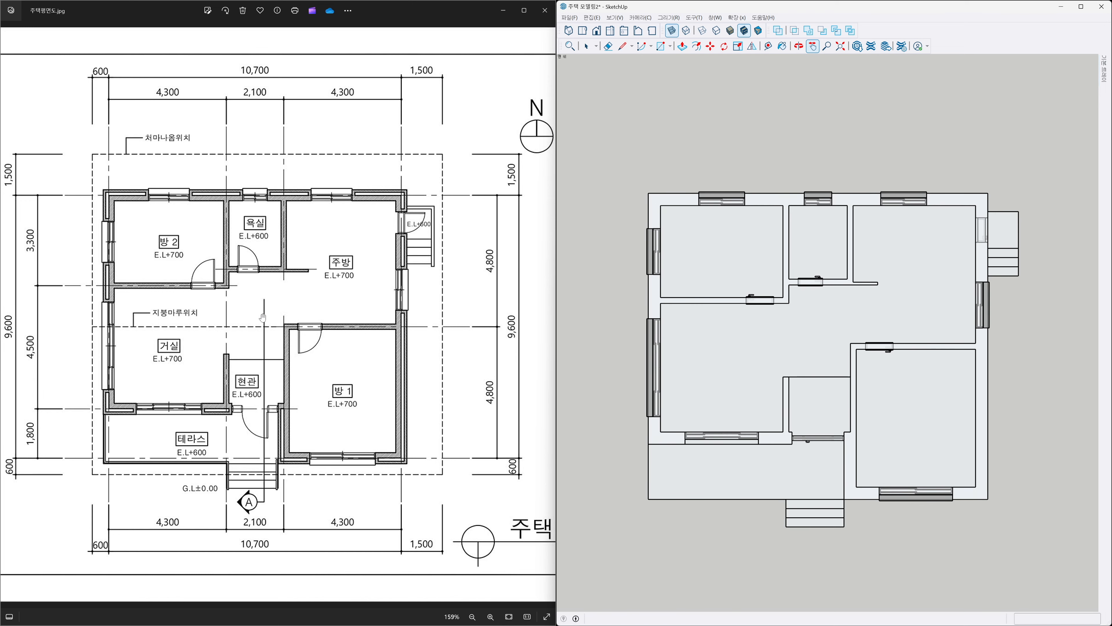
pyautogui.scroll(3, 258, 333)
pyautogui.scroll(-3, 255, 339)
pyautogui.moveTo(255, 340); pyautogui.dragTo(270, 341)
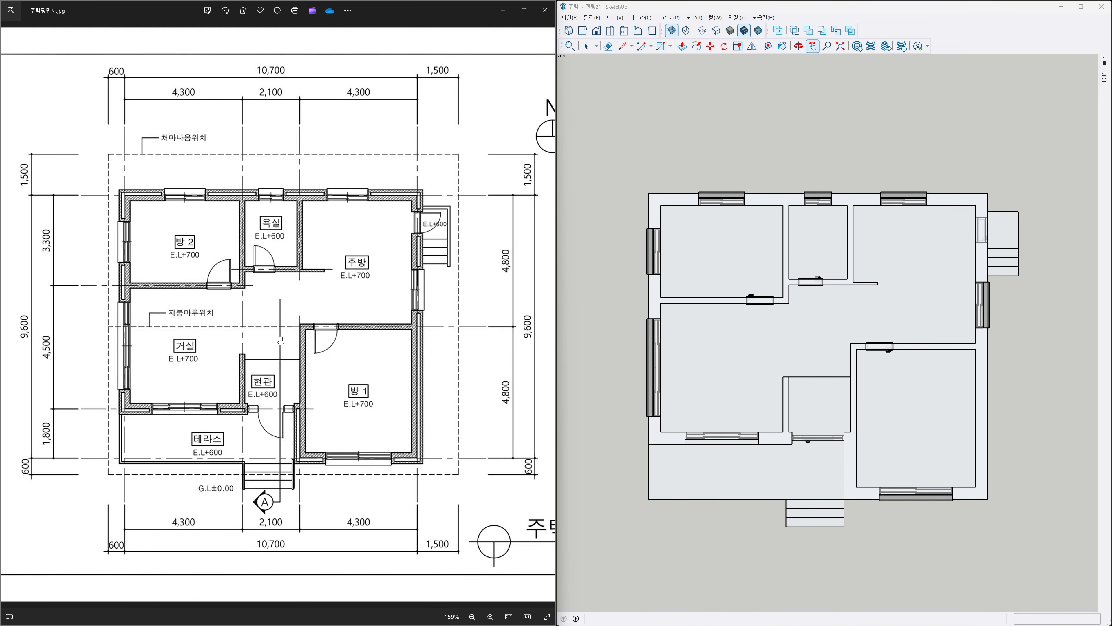
pyautogui.click(835, 357)
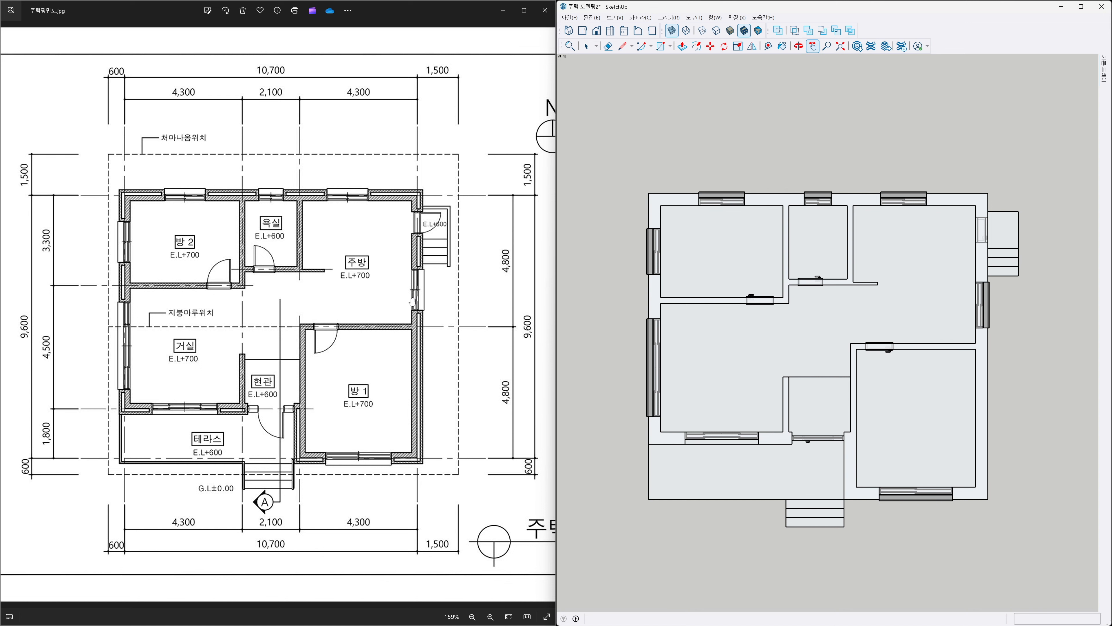
pyautogui.click(509, 616)
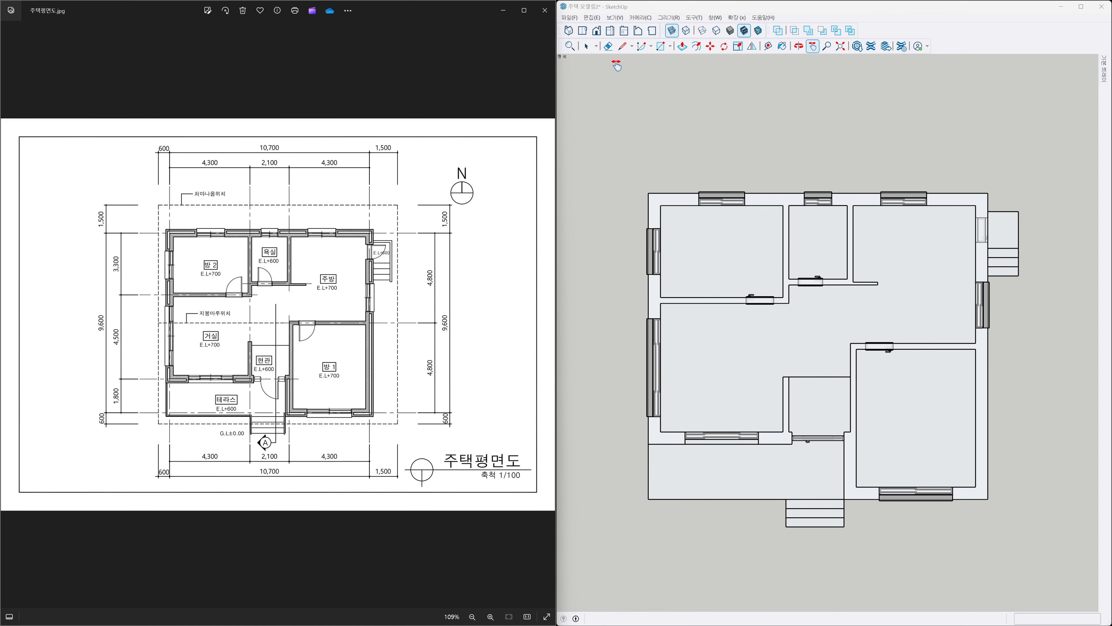
# Switch to an isometric view with perspective projection and turn X-ray off.
pyautogui.click(568, 30)
pyautogui.click(636, 18)
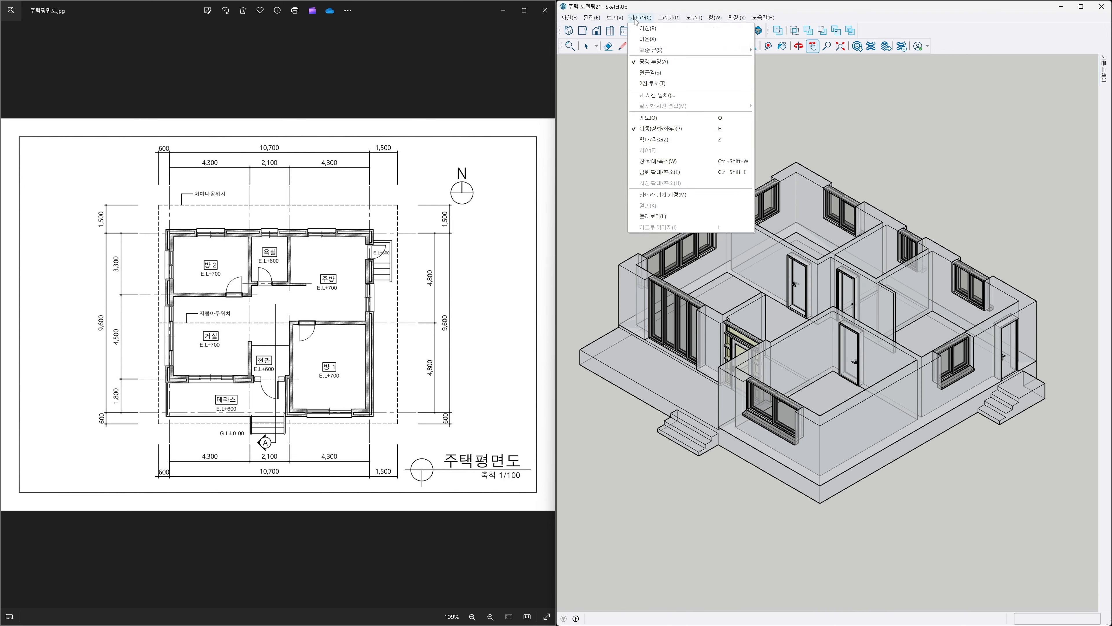
pyautogui.click(645, 72)
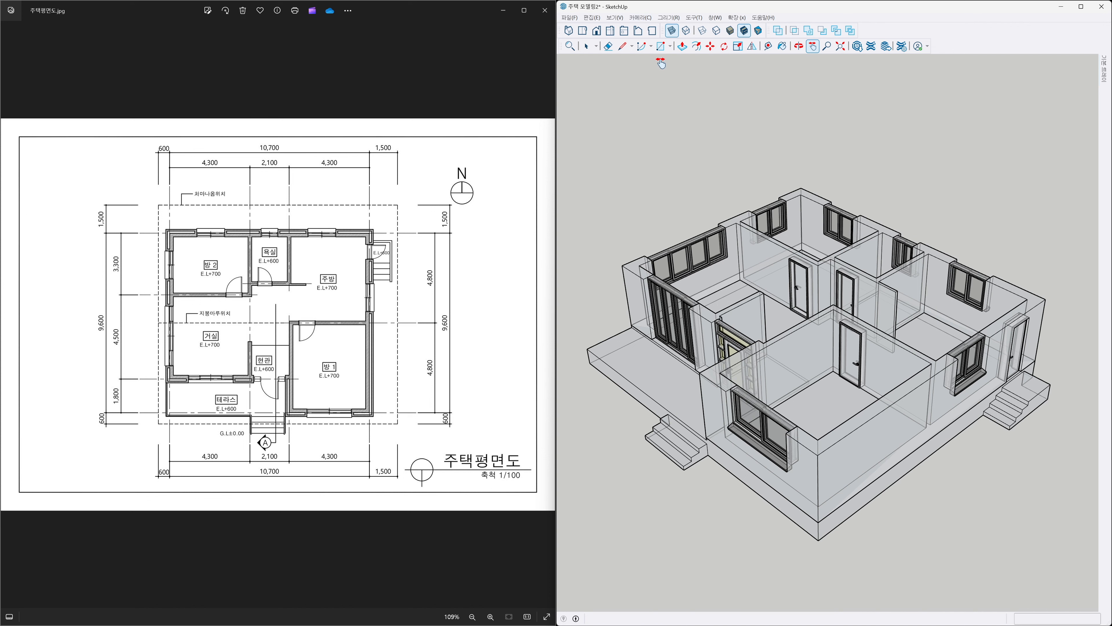
pyautogui.click(672, 31)
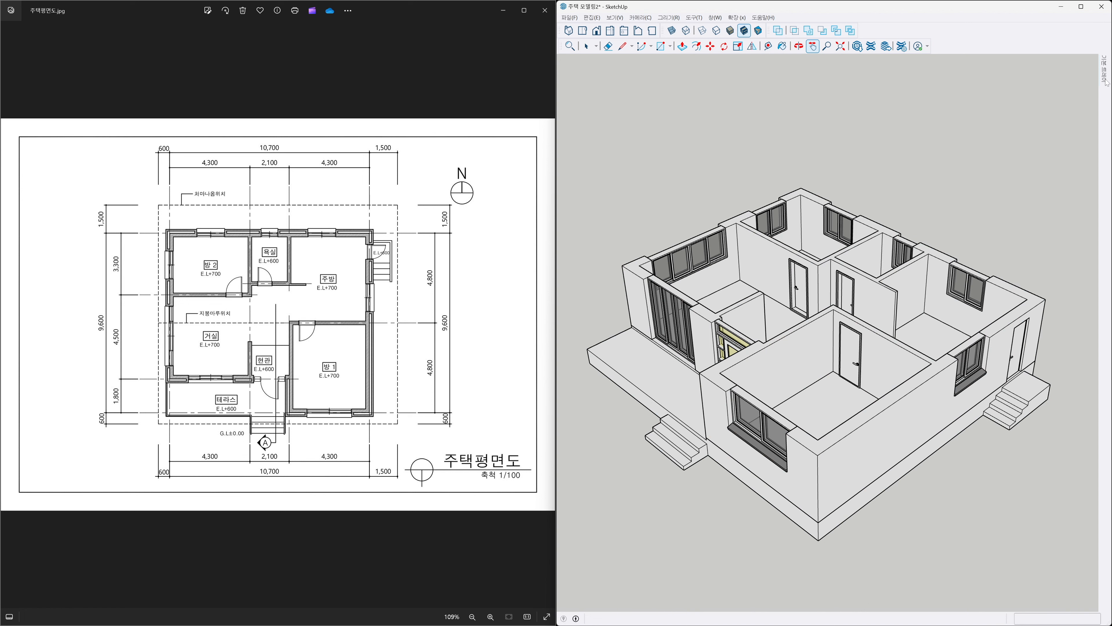
# Pin the default tray open and zoom to fit the whole model.
pyautogui.moveTo(1105, 82)
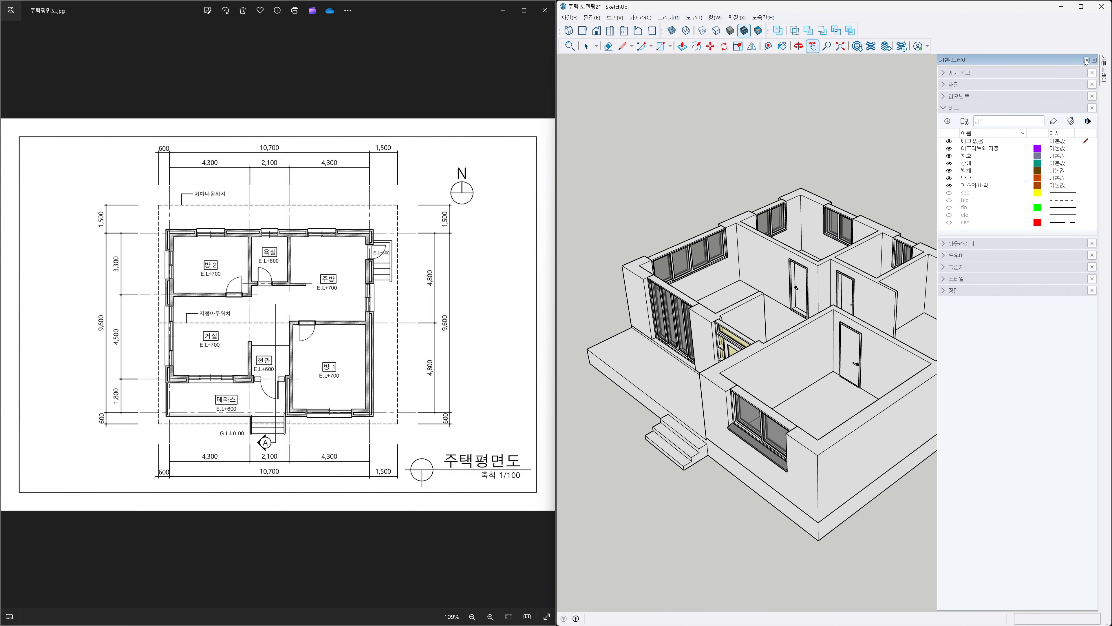
pyautogui.click(1086, 60)
pyautogui.hotkey('shift', 'z')
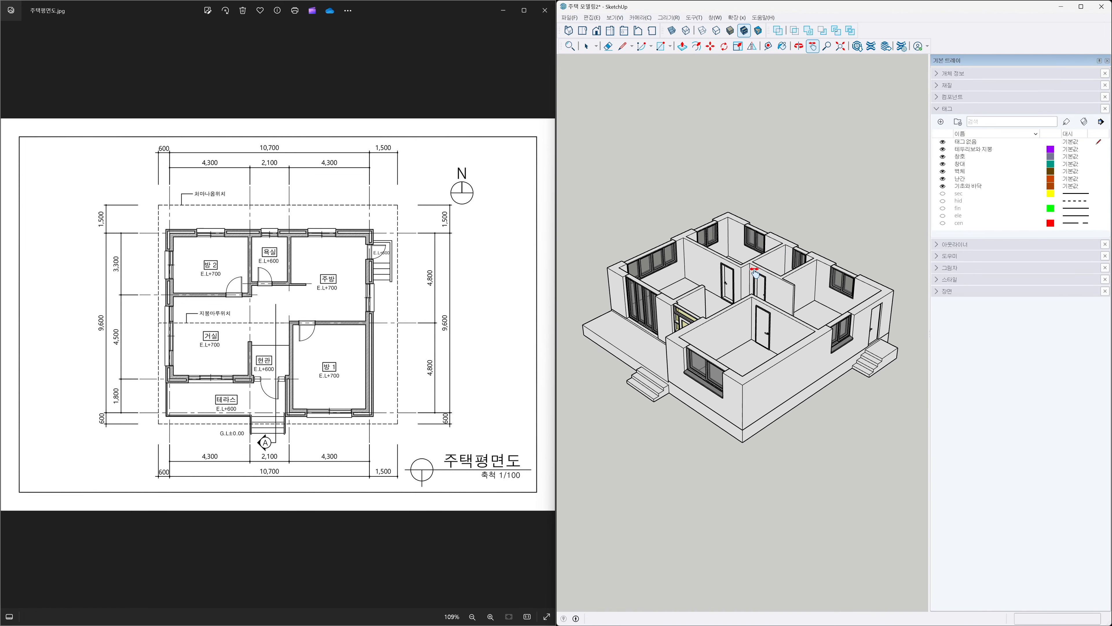